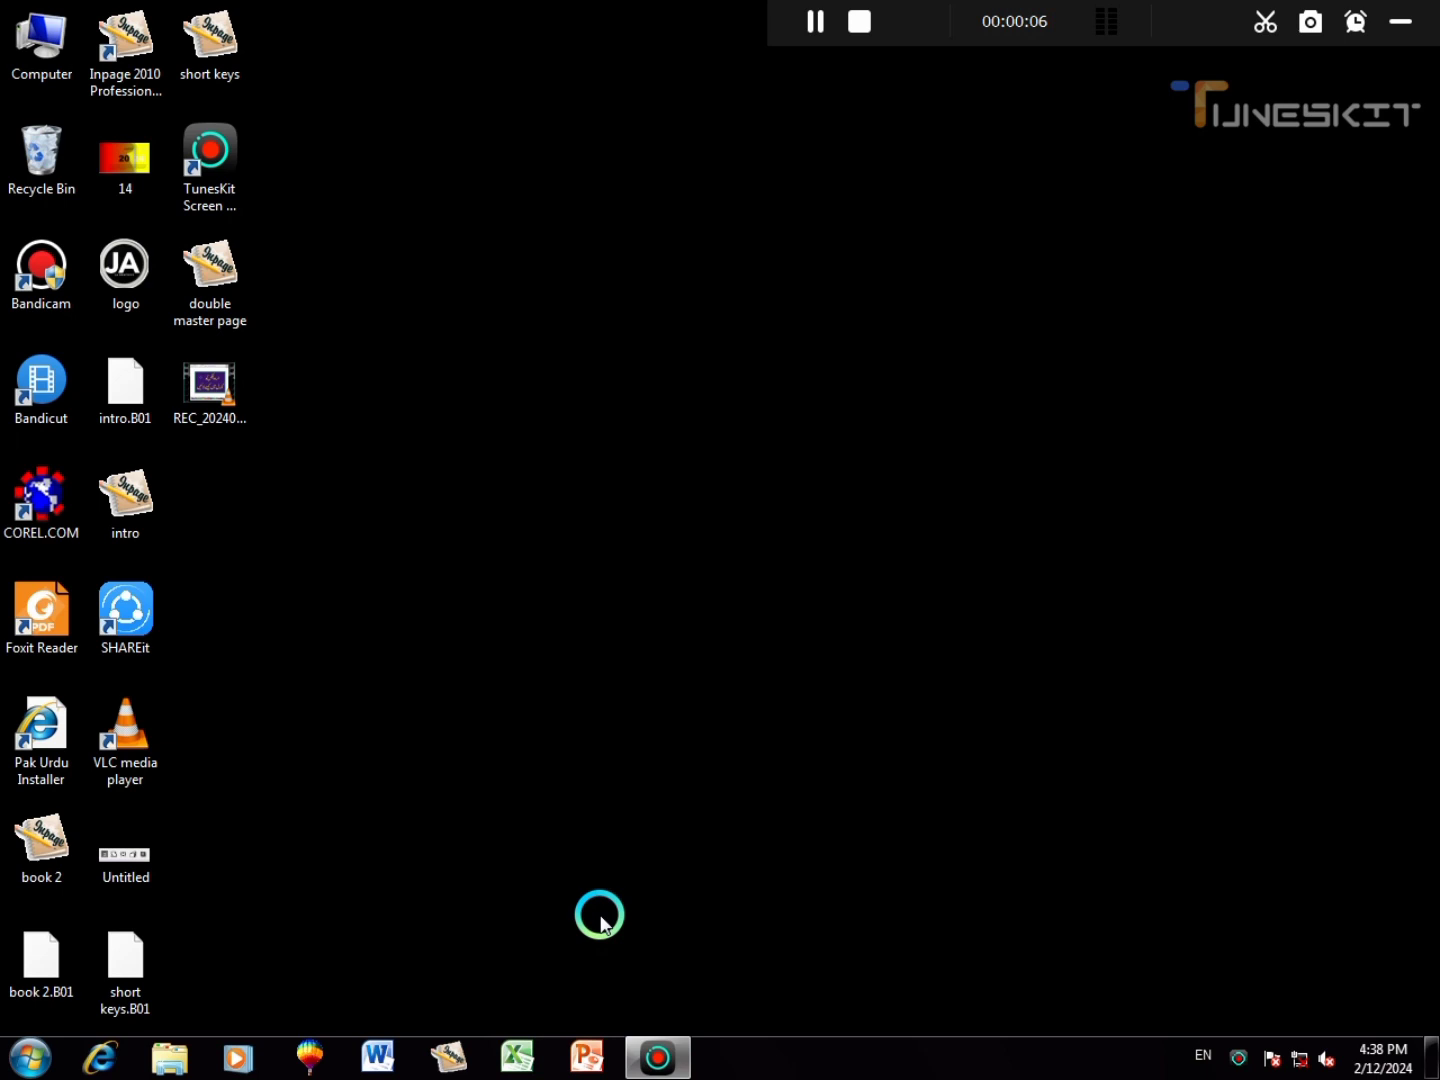
- Open CorelDRAW 9 with a new graphic, set the page size to A4 and the units to inches
left_click(306, 1064)
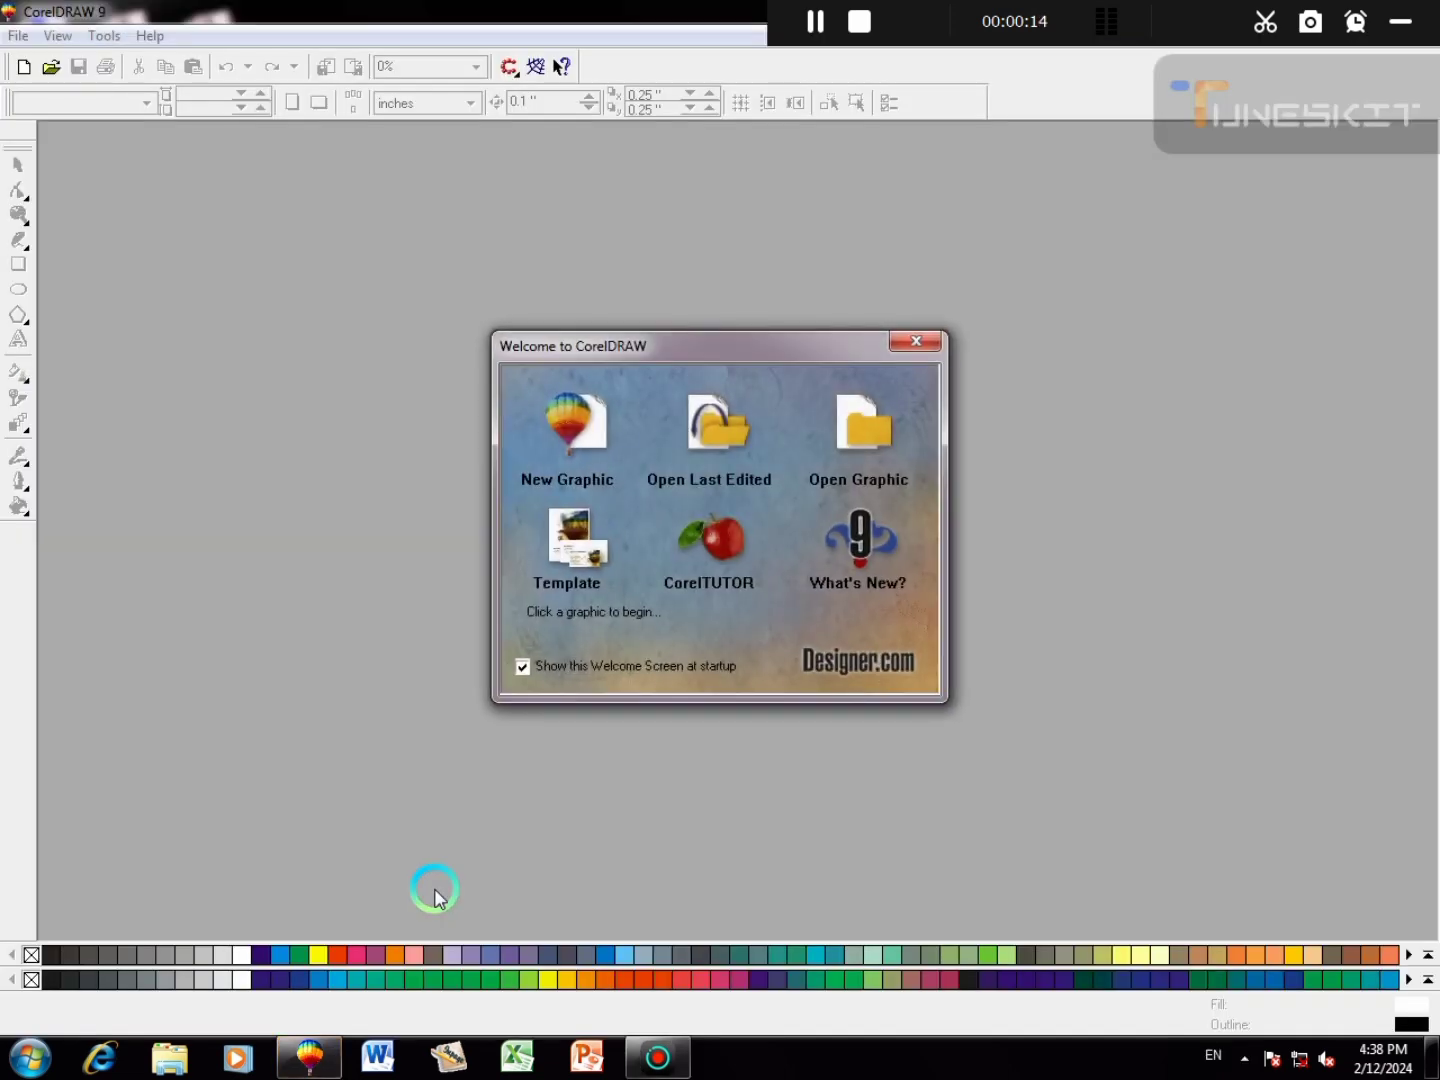
left_click(587, 440)
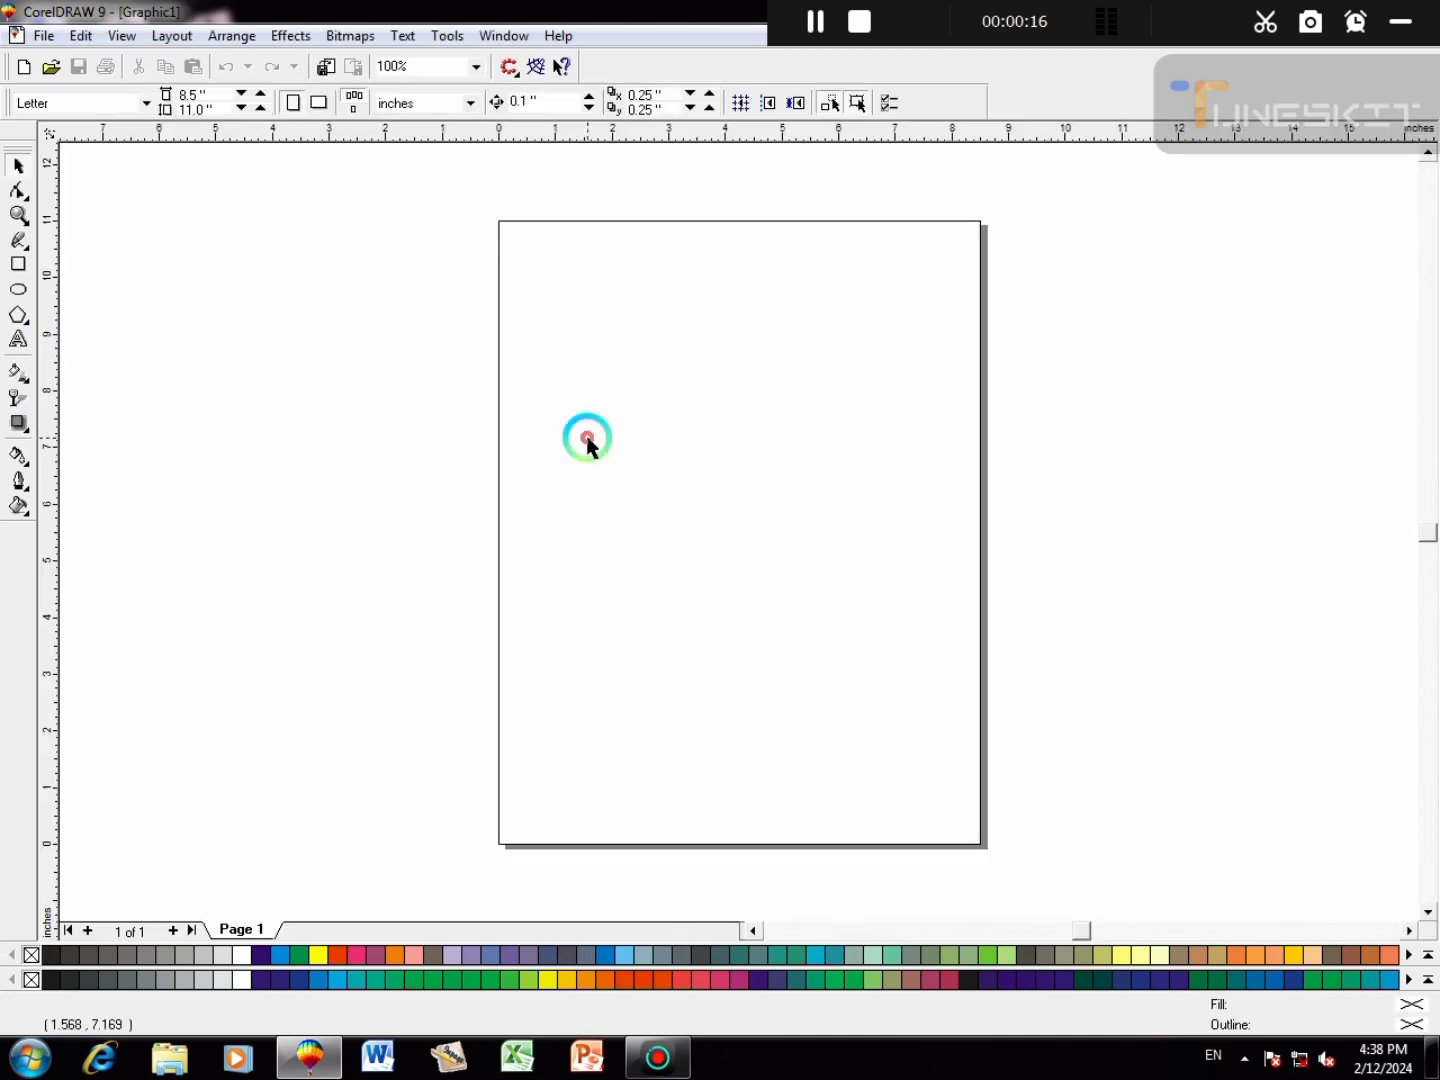
left_click(131, 106)
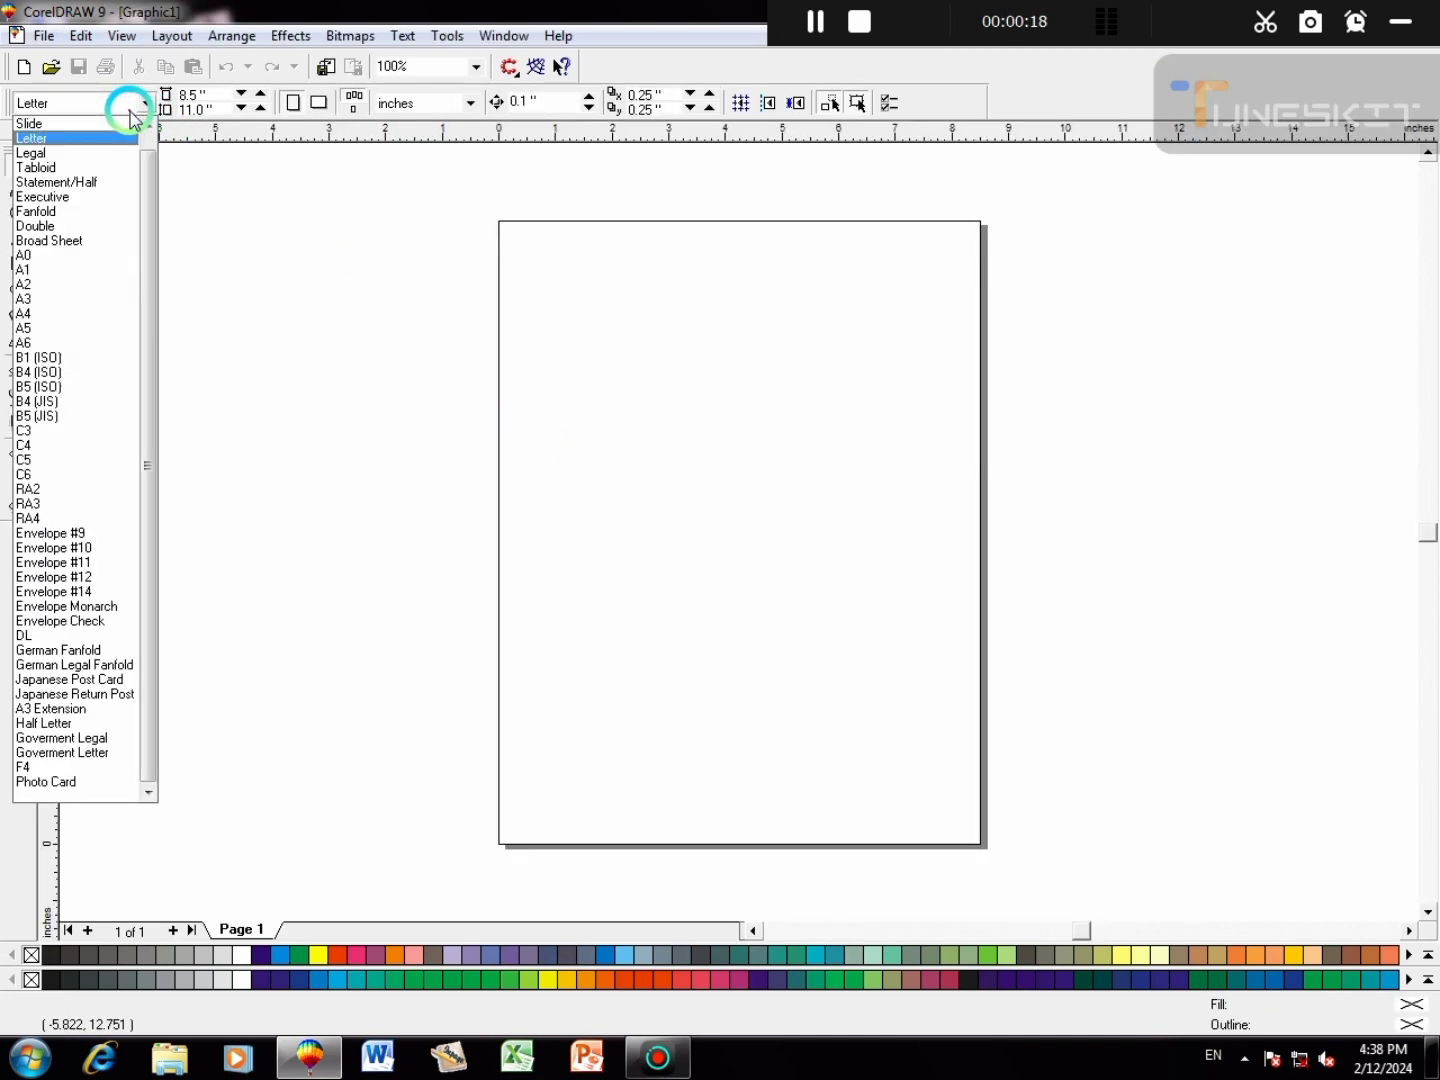
left_click(36, 314)
left_click(420, 103)
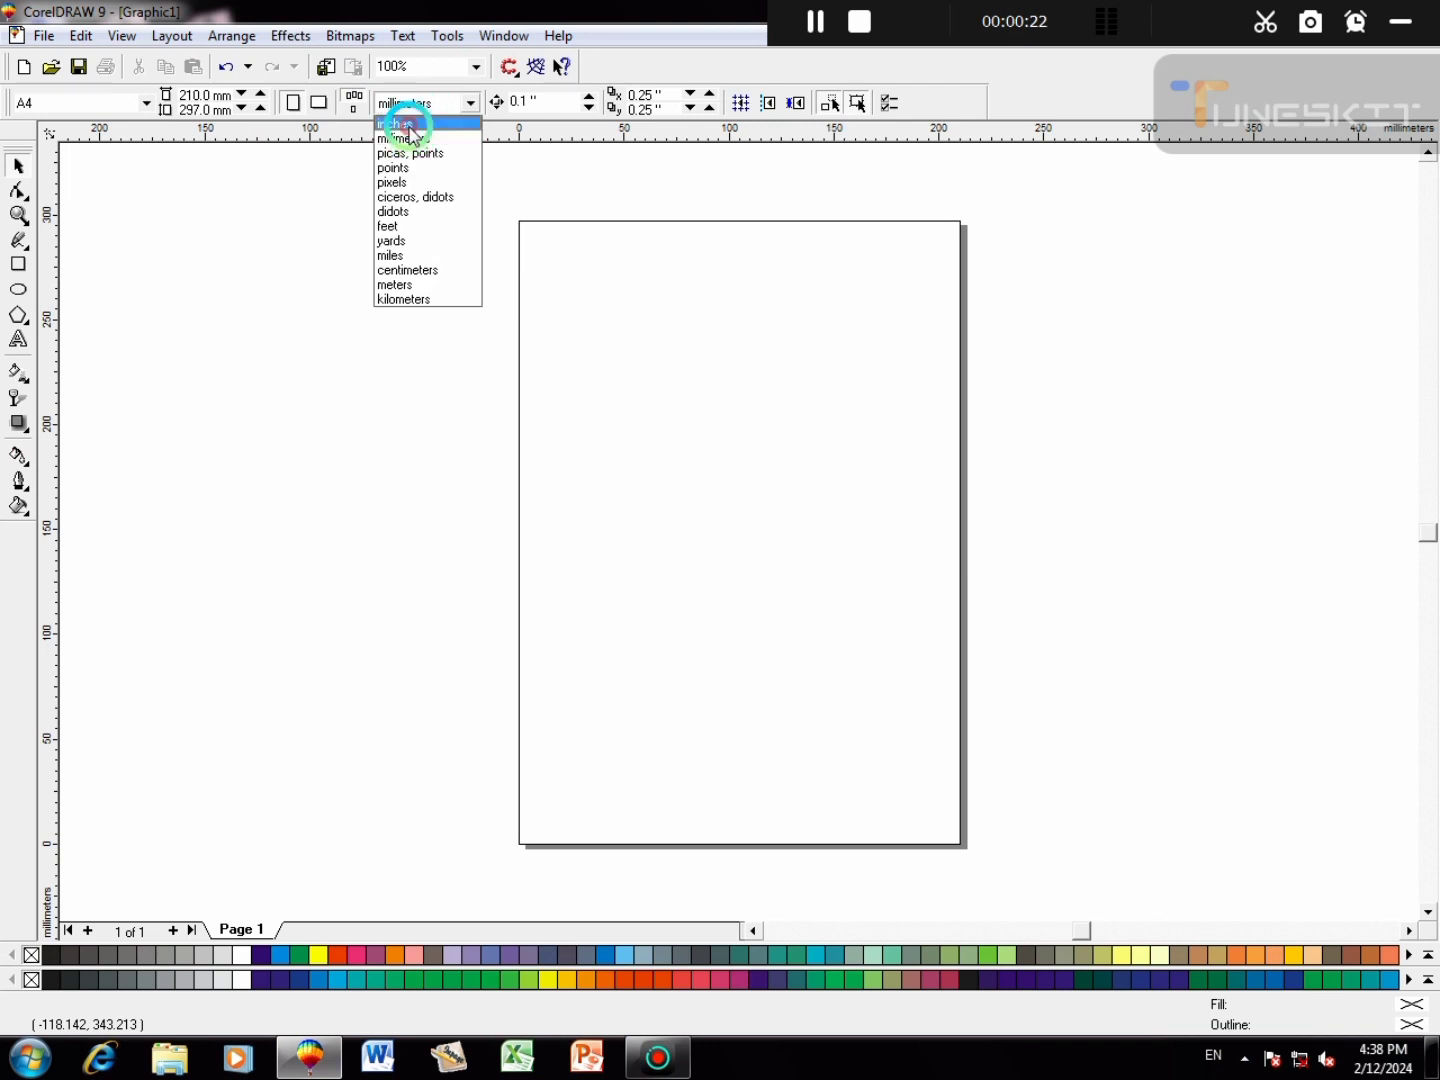
left_click(405, 127)
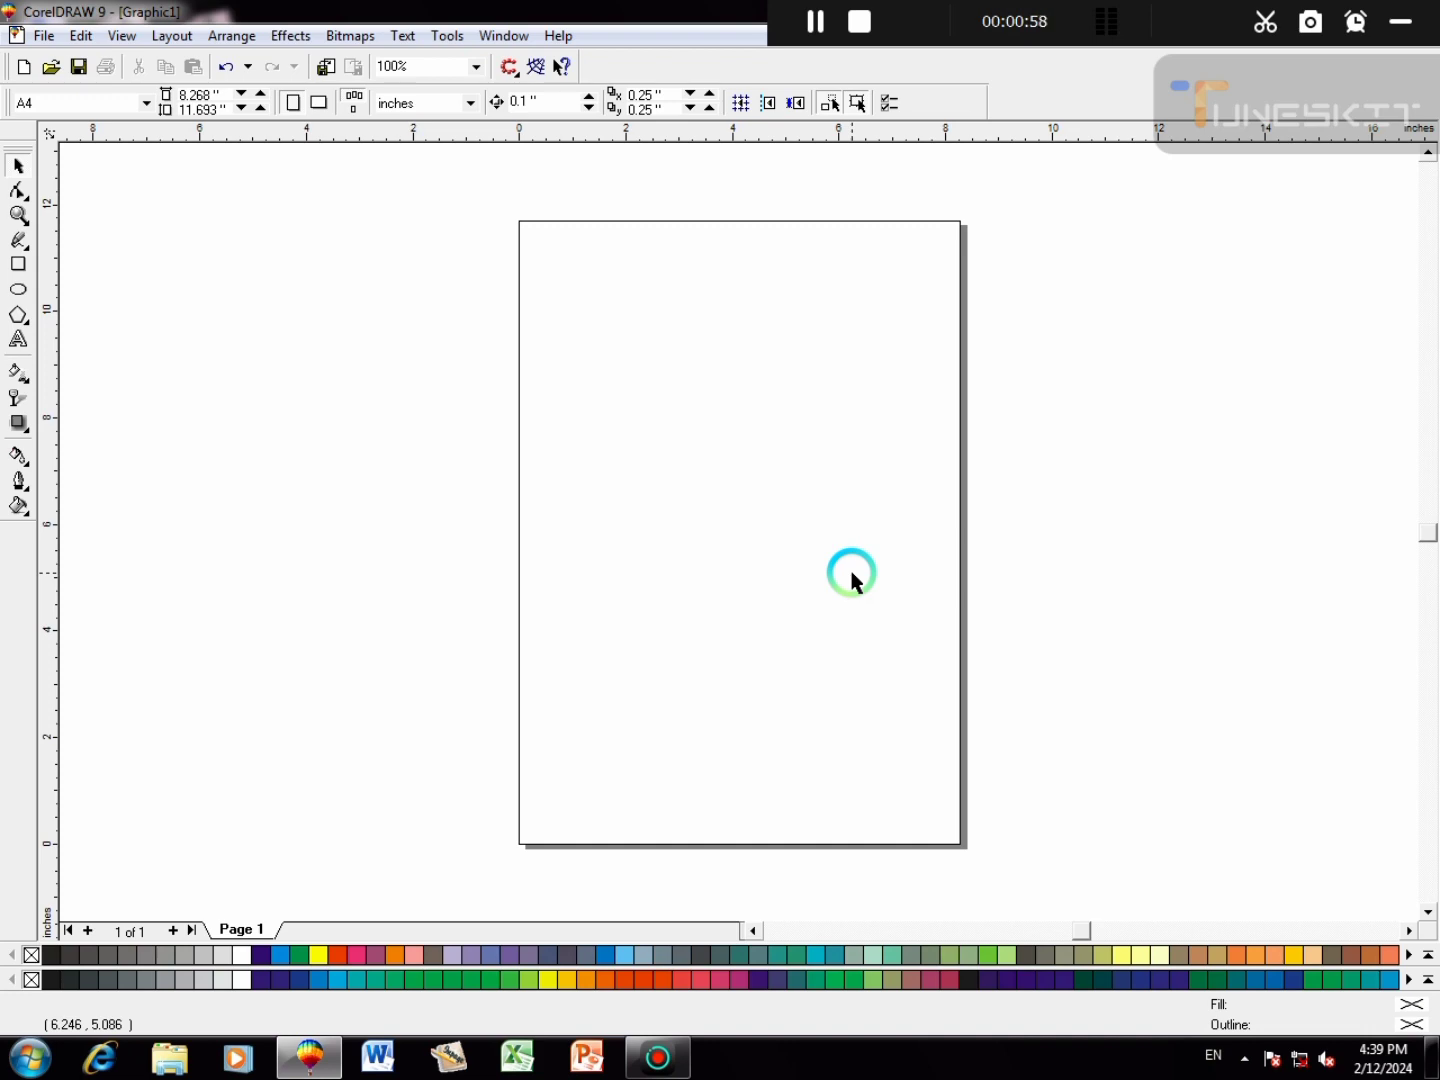
- Start a 72 pt artistic text beside the page's upper left edge, with "Select Tool" as its first line
left_click(18, 339)
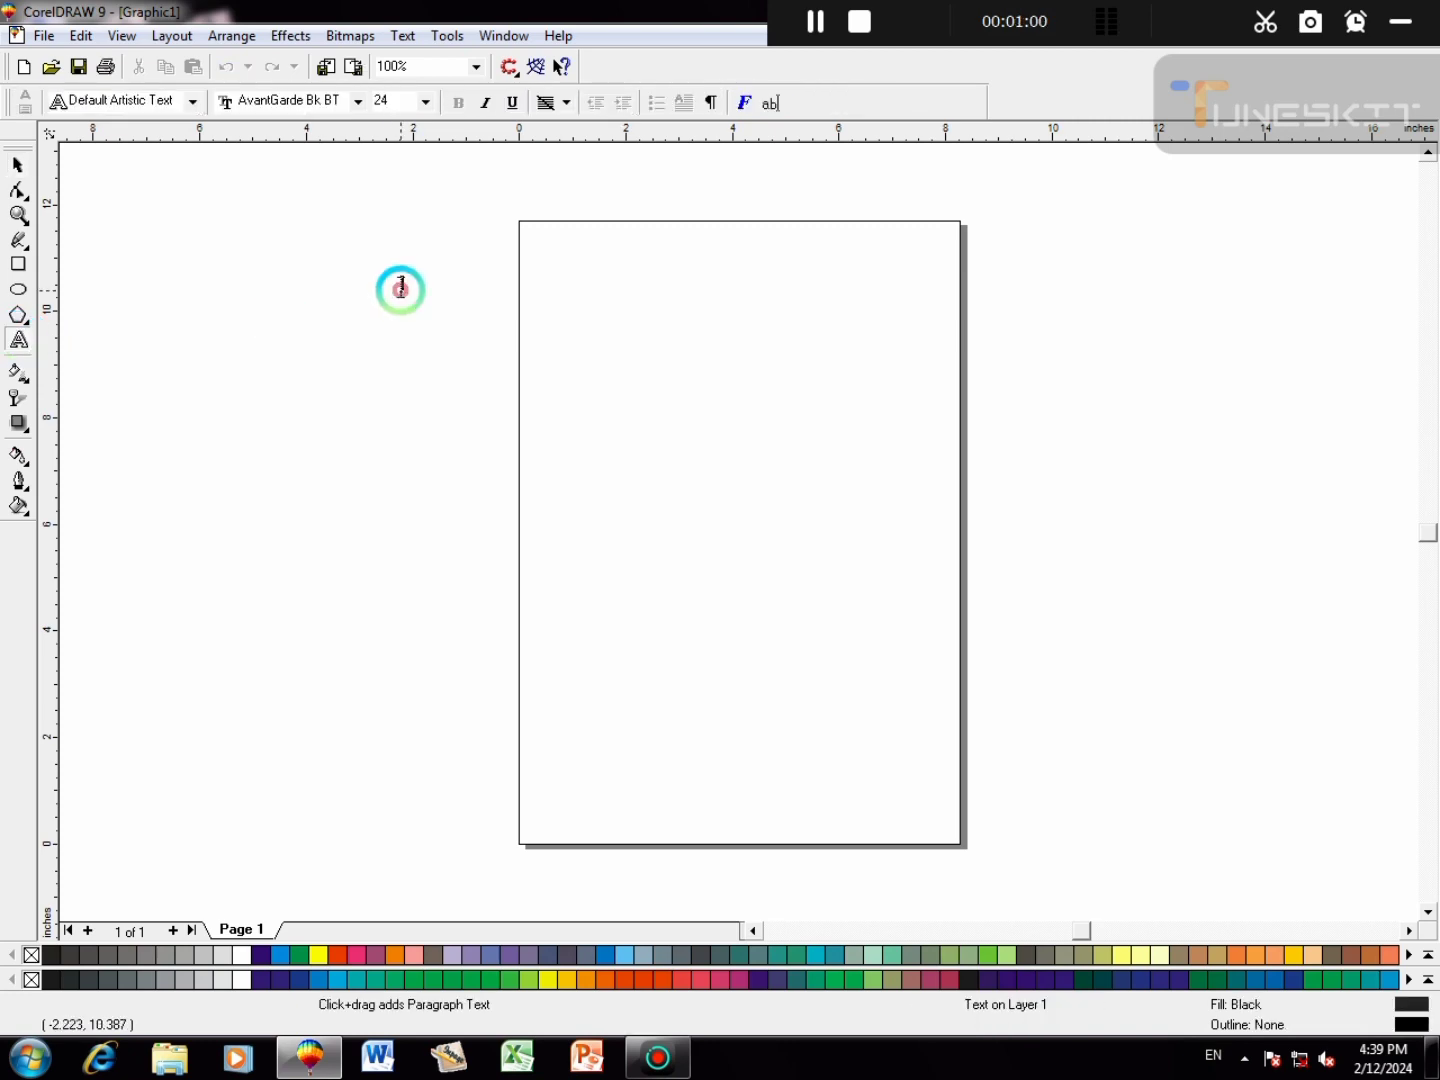
left_click(400, 289)
left_click(425, 101)
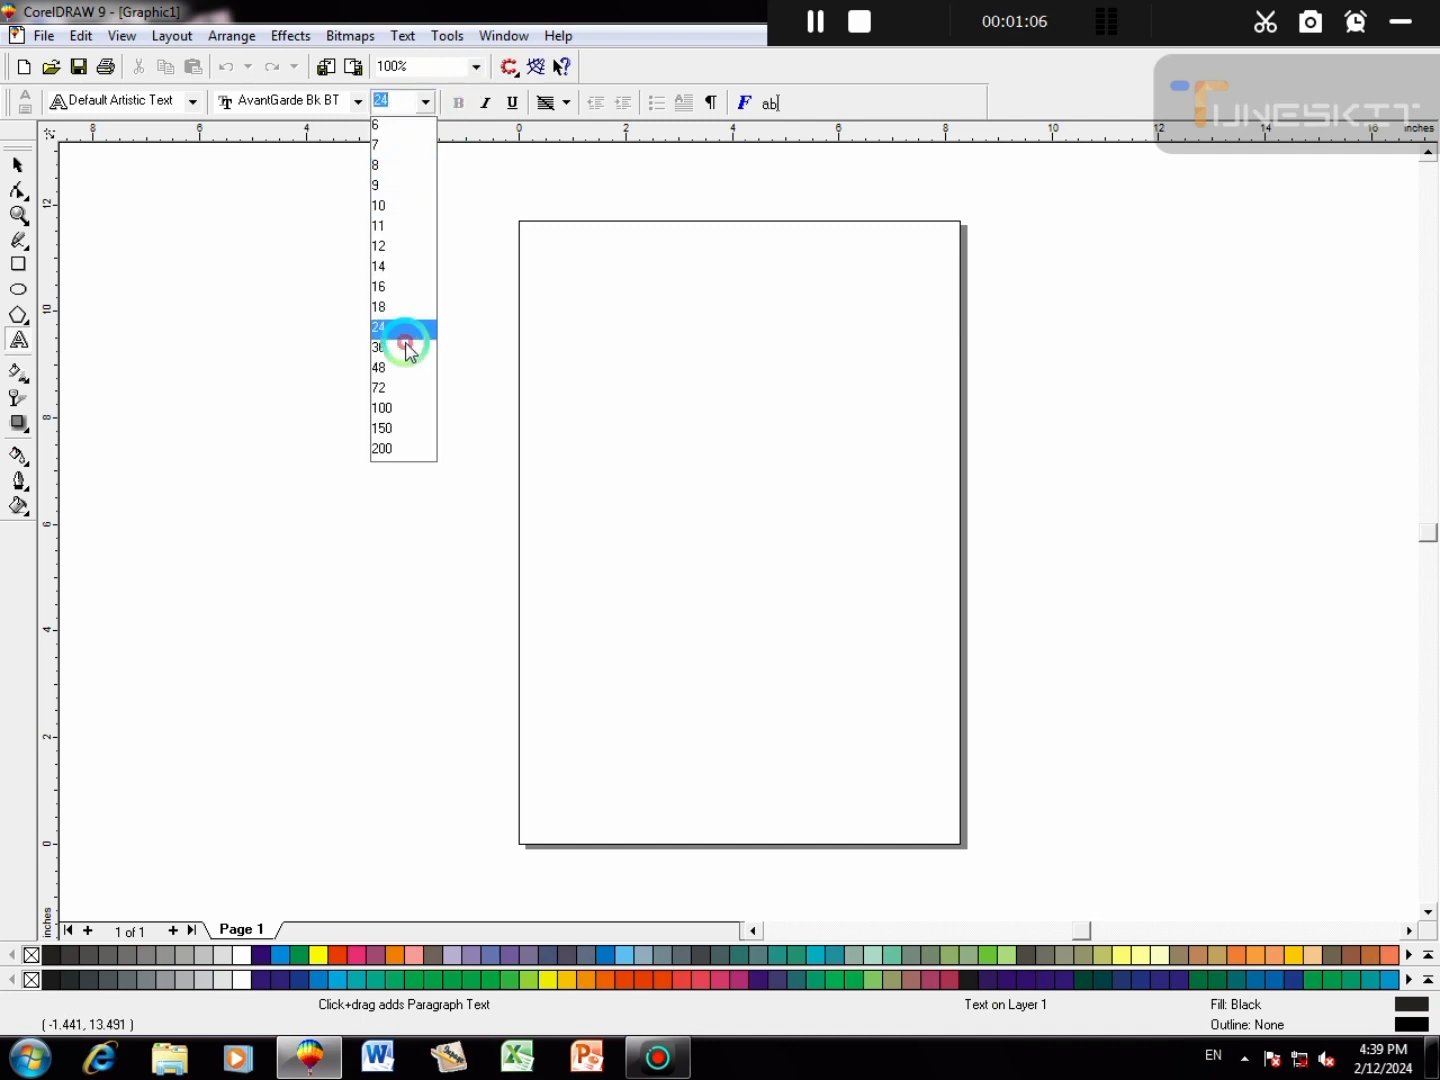
left_click(400, 388)
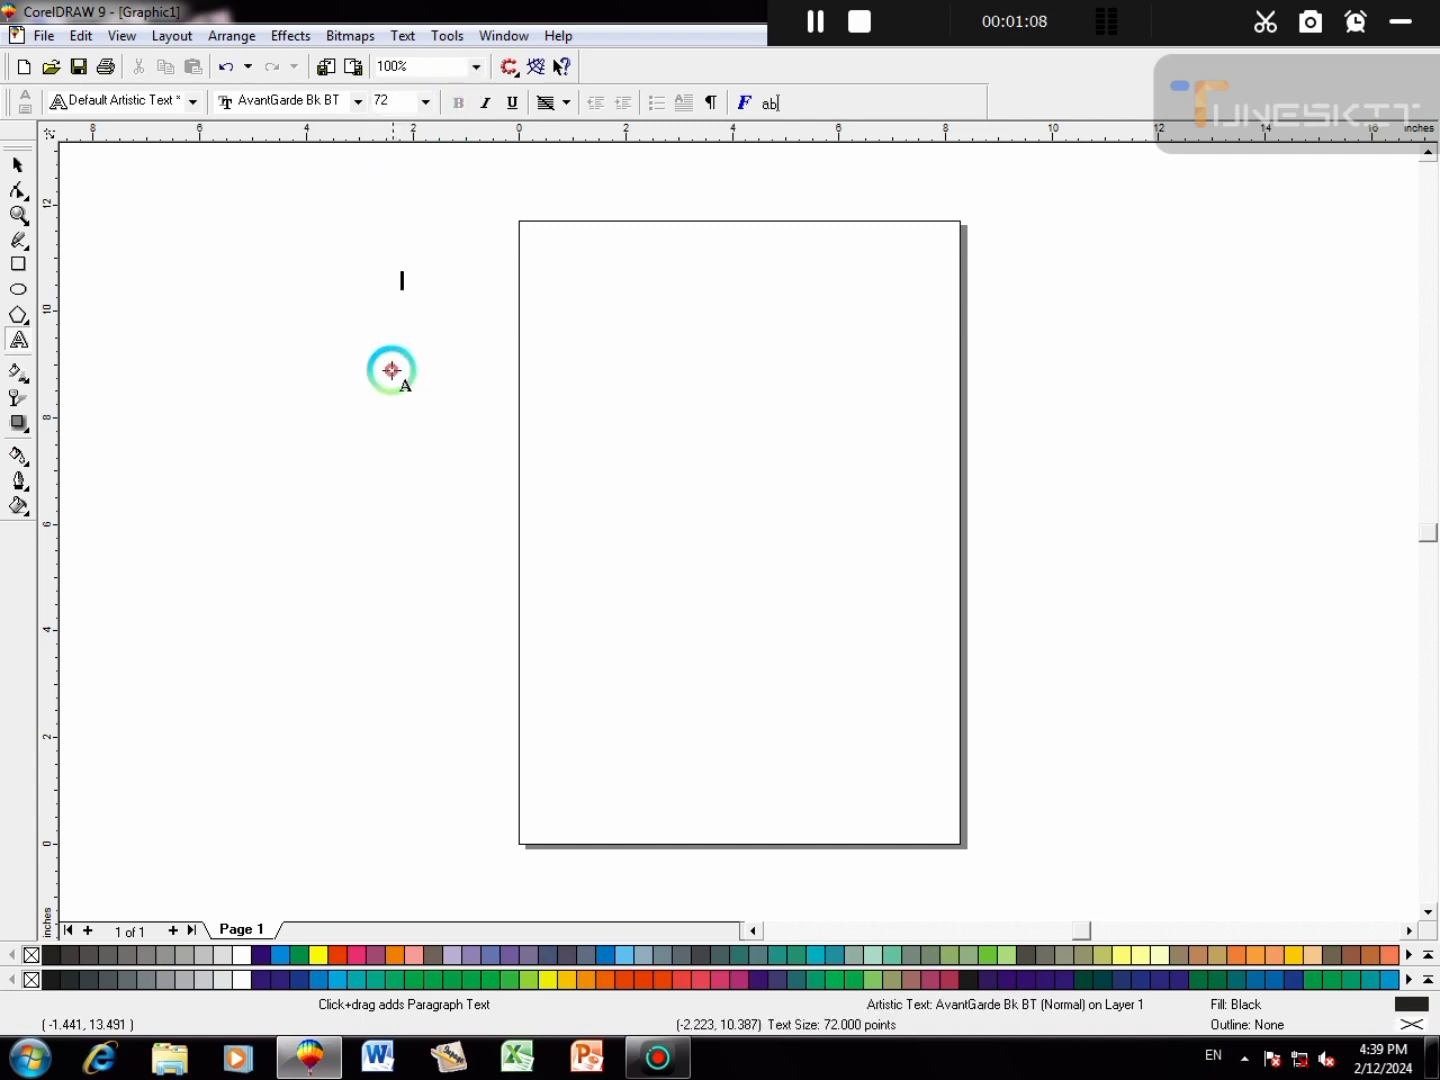
type("d")
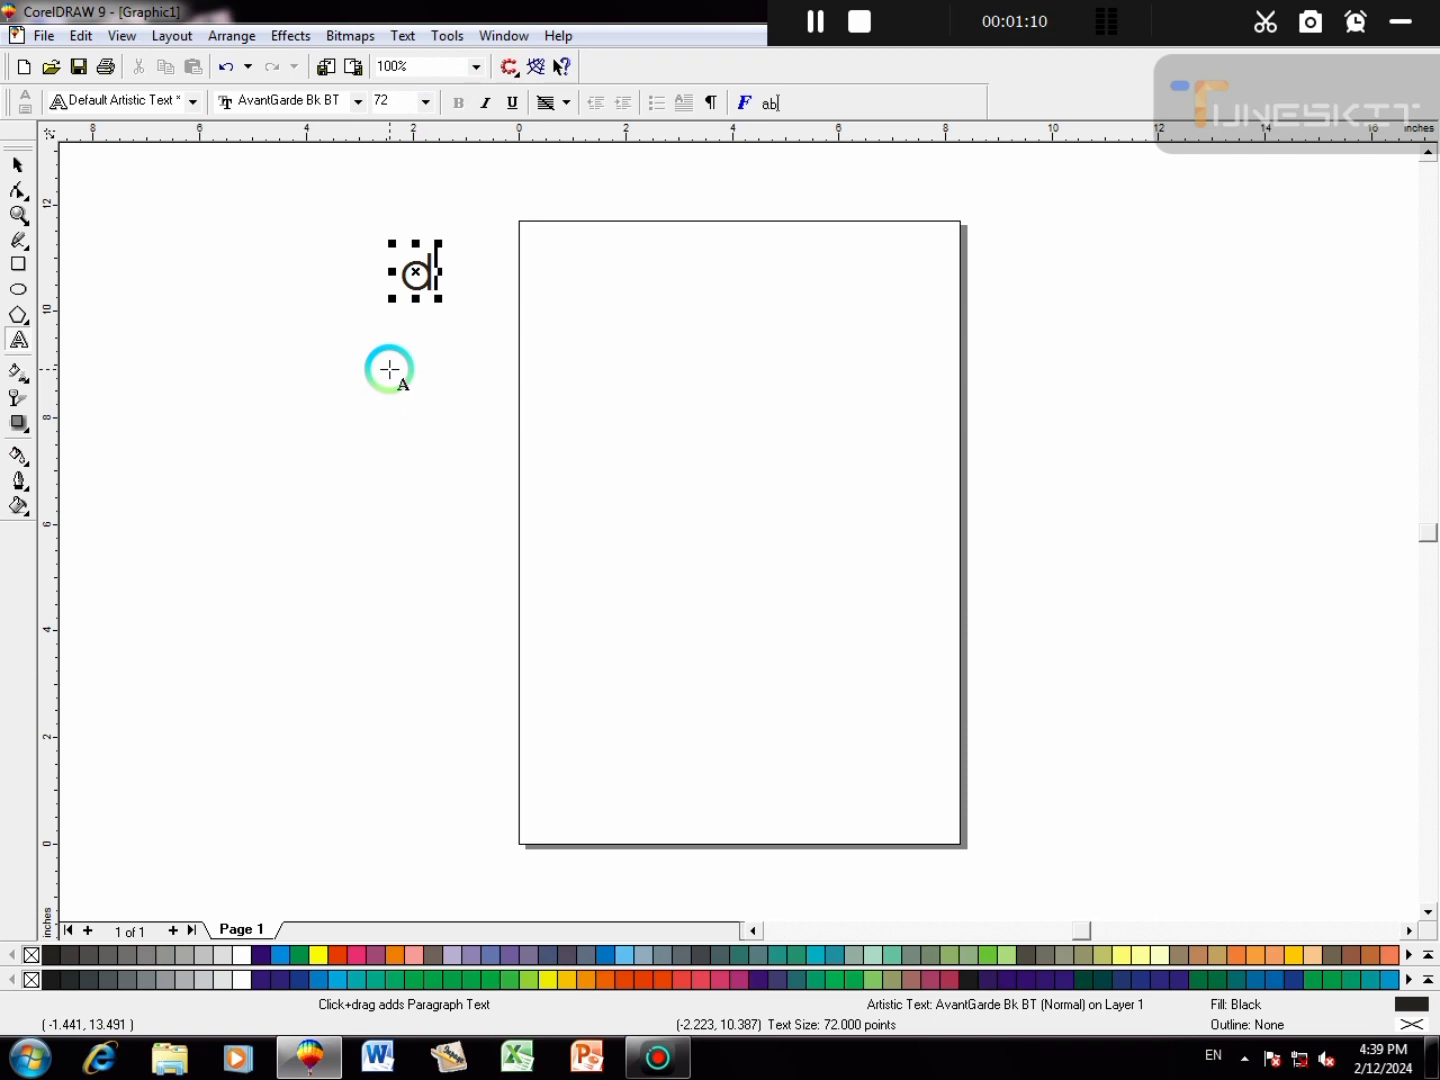
key("BackSpace")
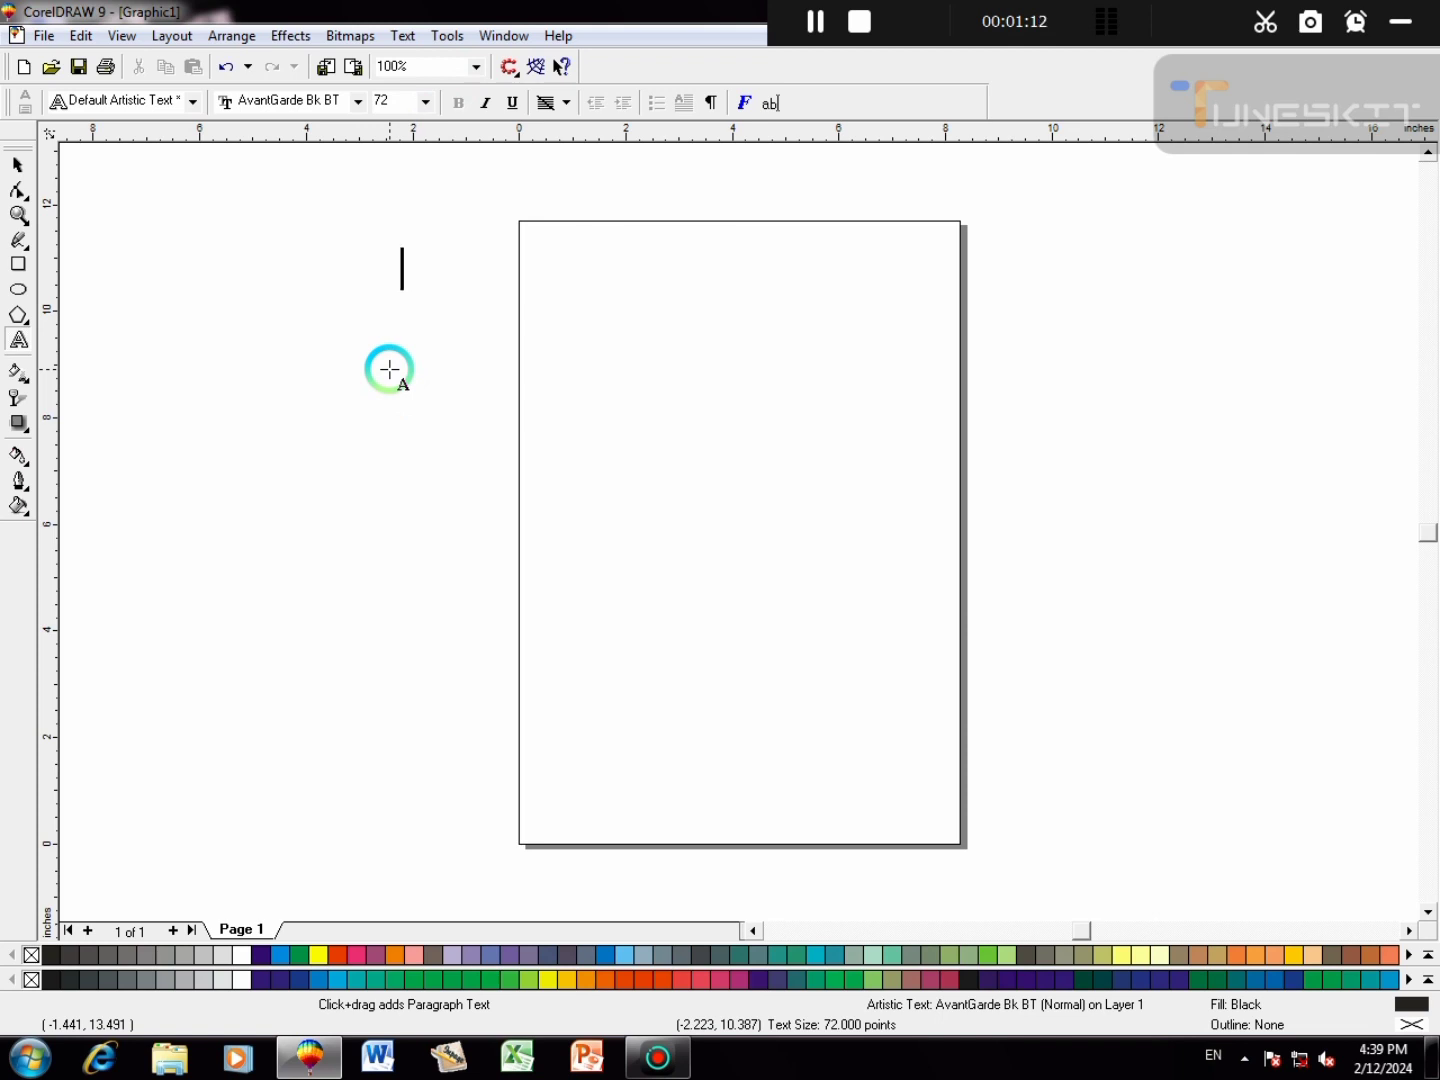
type("Selec")
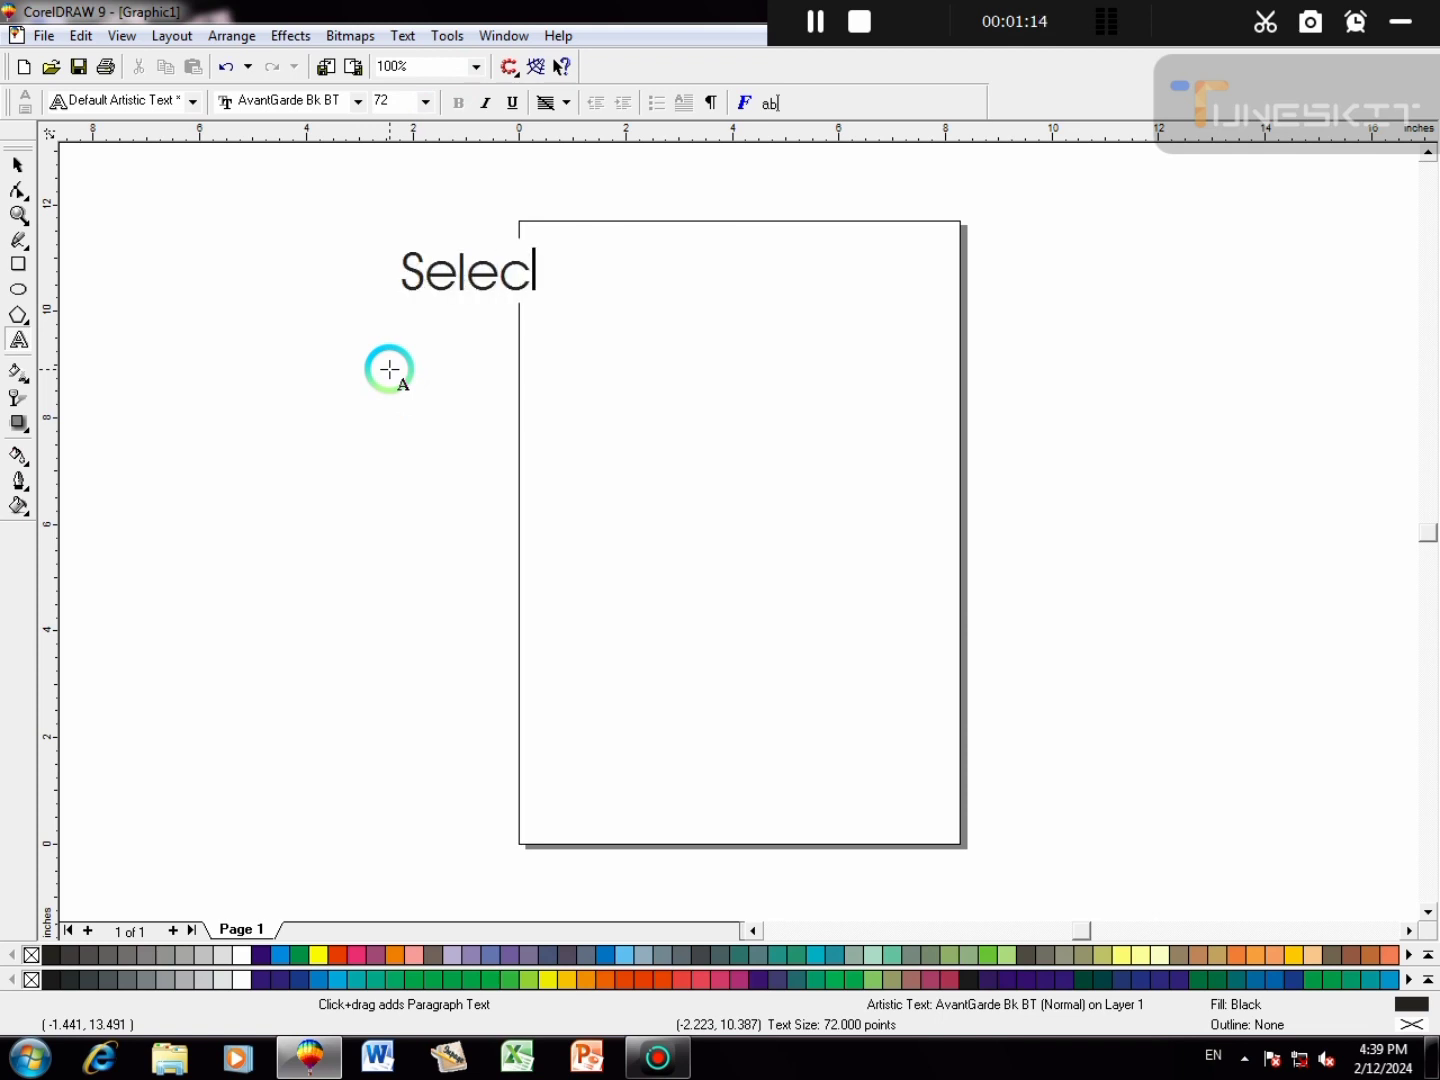
type("t Tool")
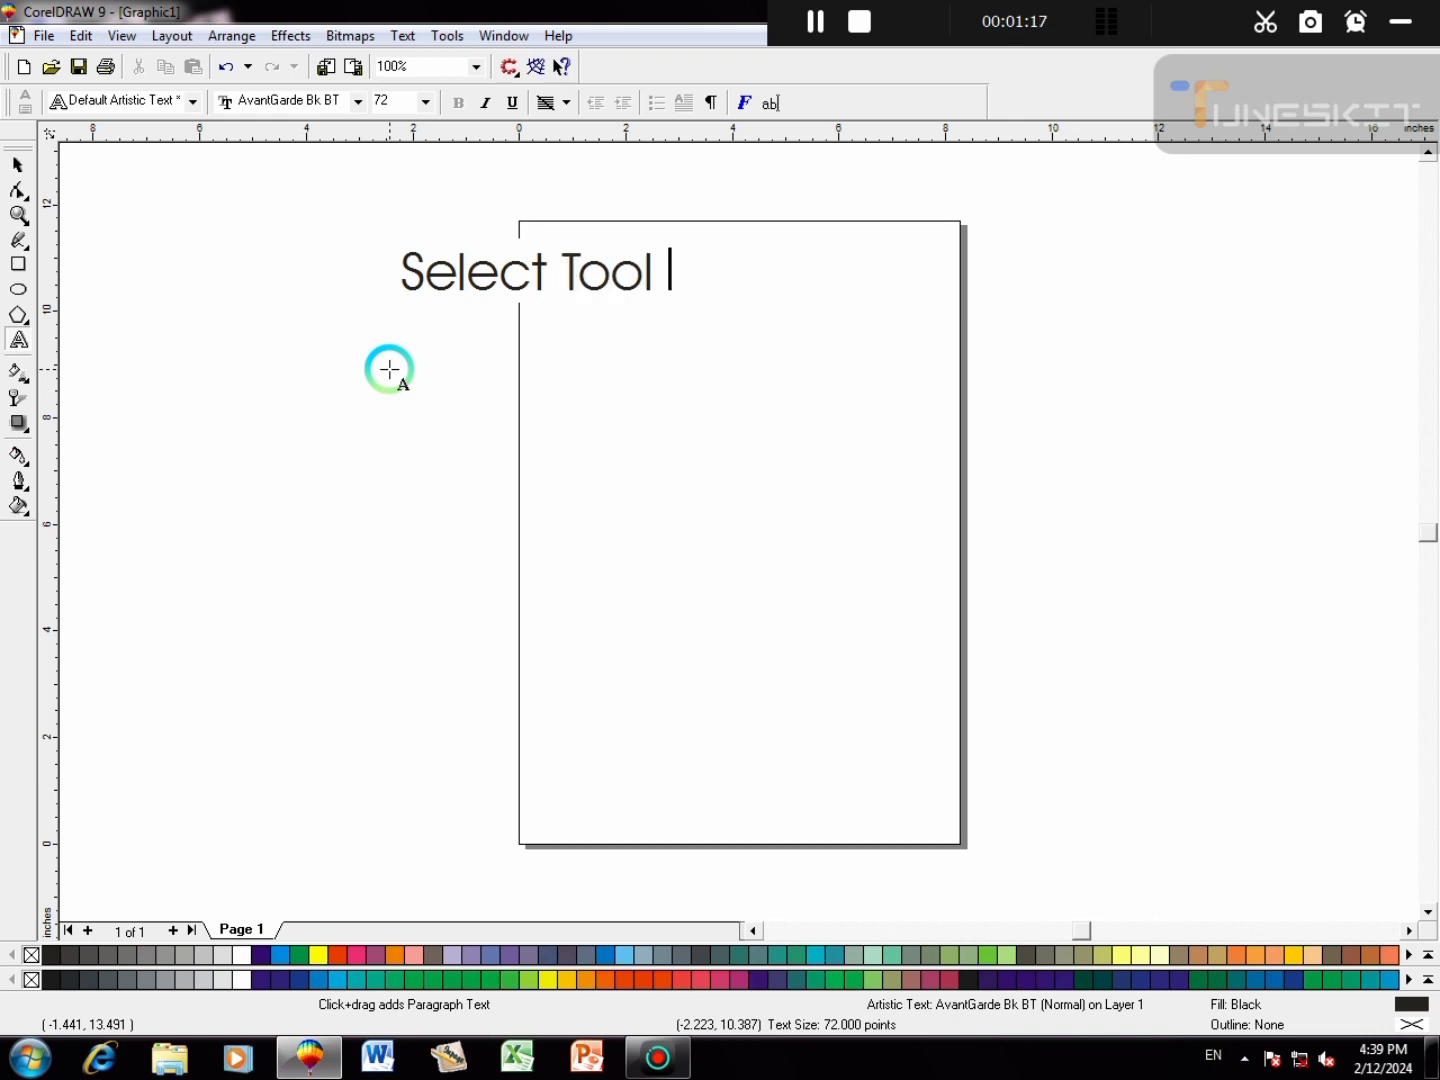
key("Return")
- Add the lines "Shape Tool" and "Zoom Tool" below "Select Tool" in the artistic text
type("Shap")
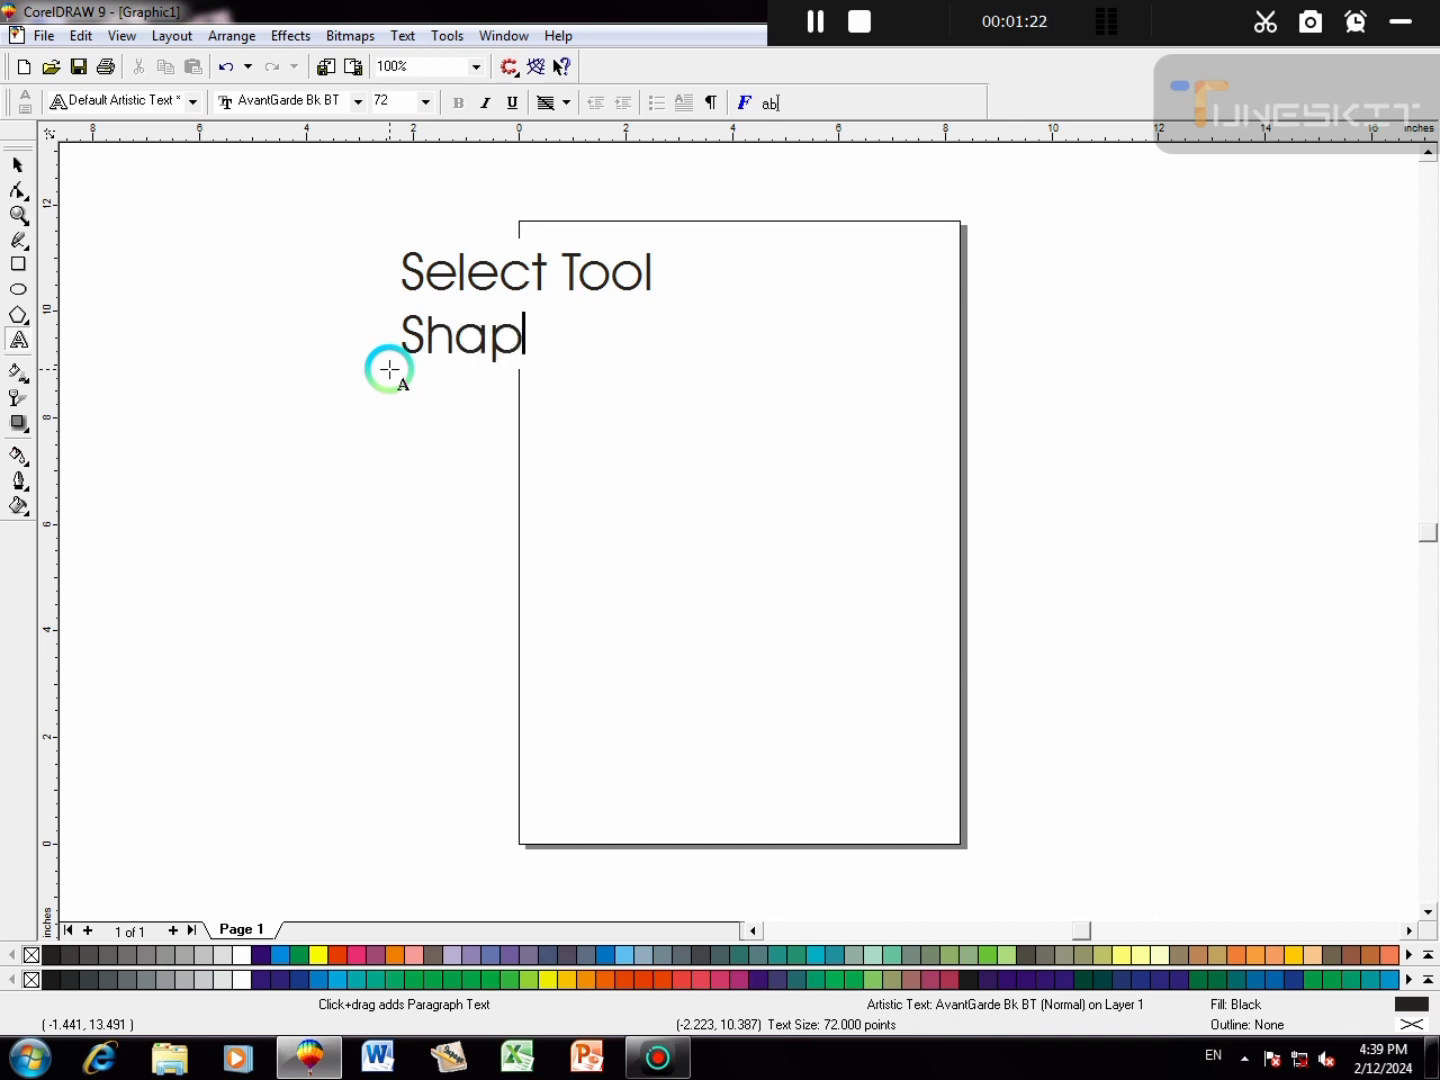
type("e Tool")
key("Return")
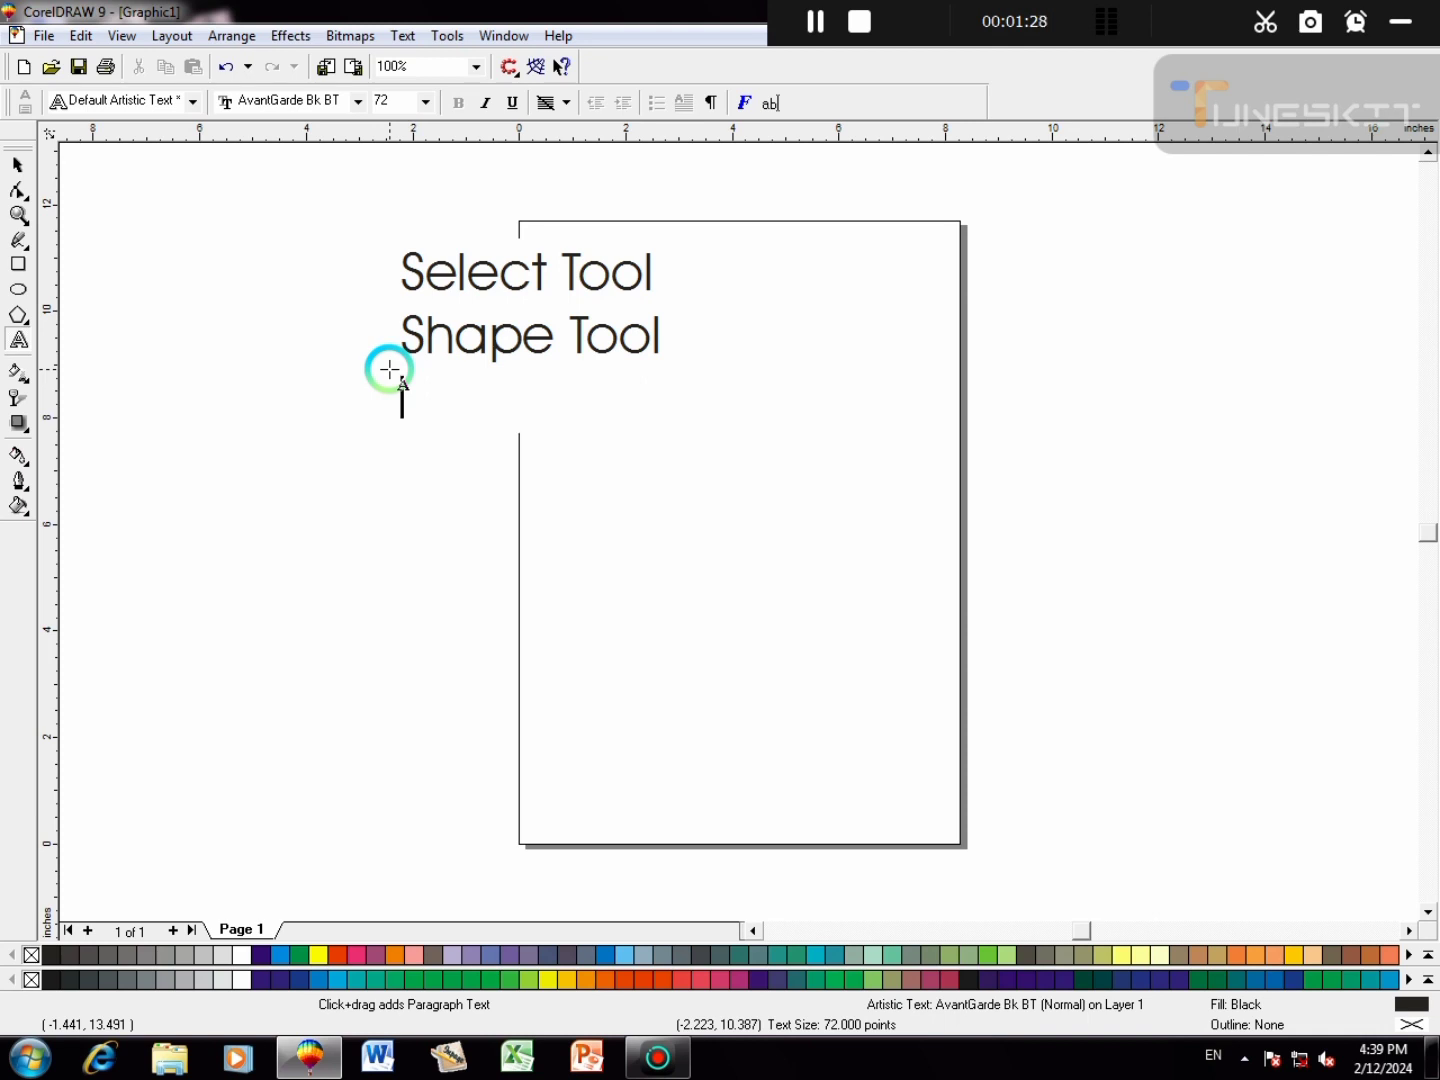
type("Zoom ")
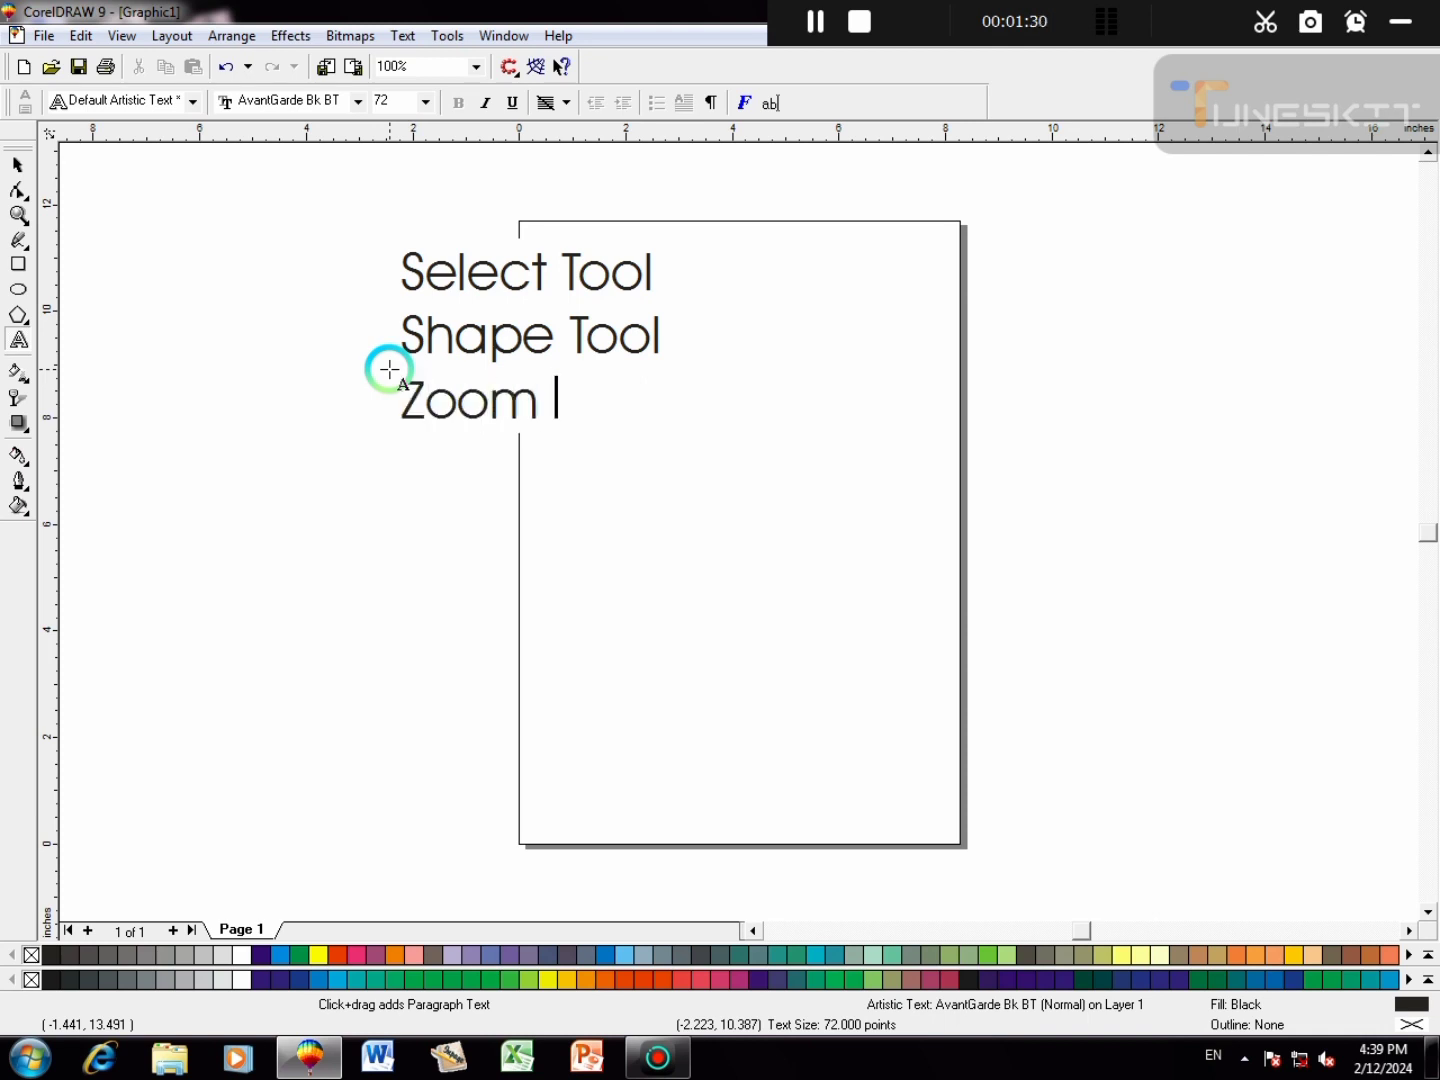
type("Tool")
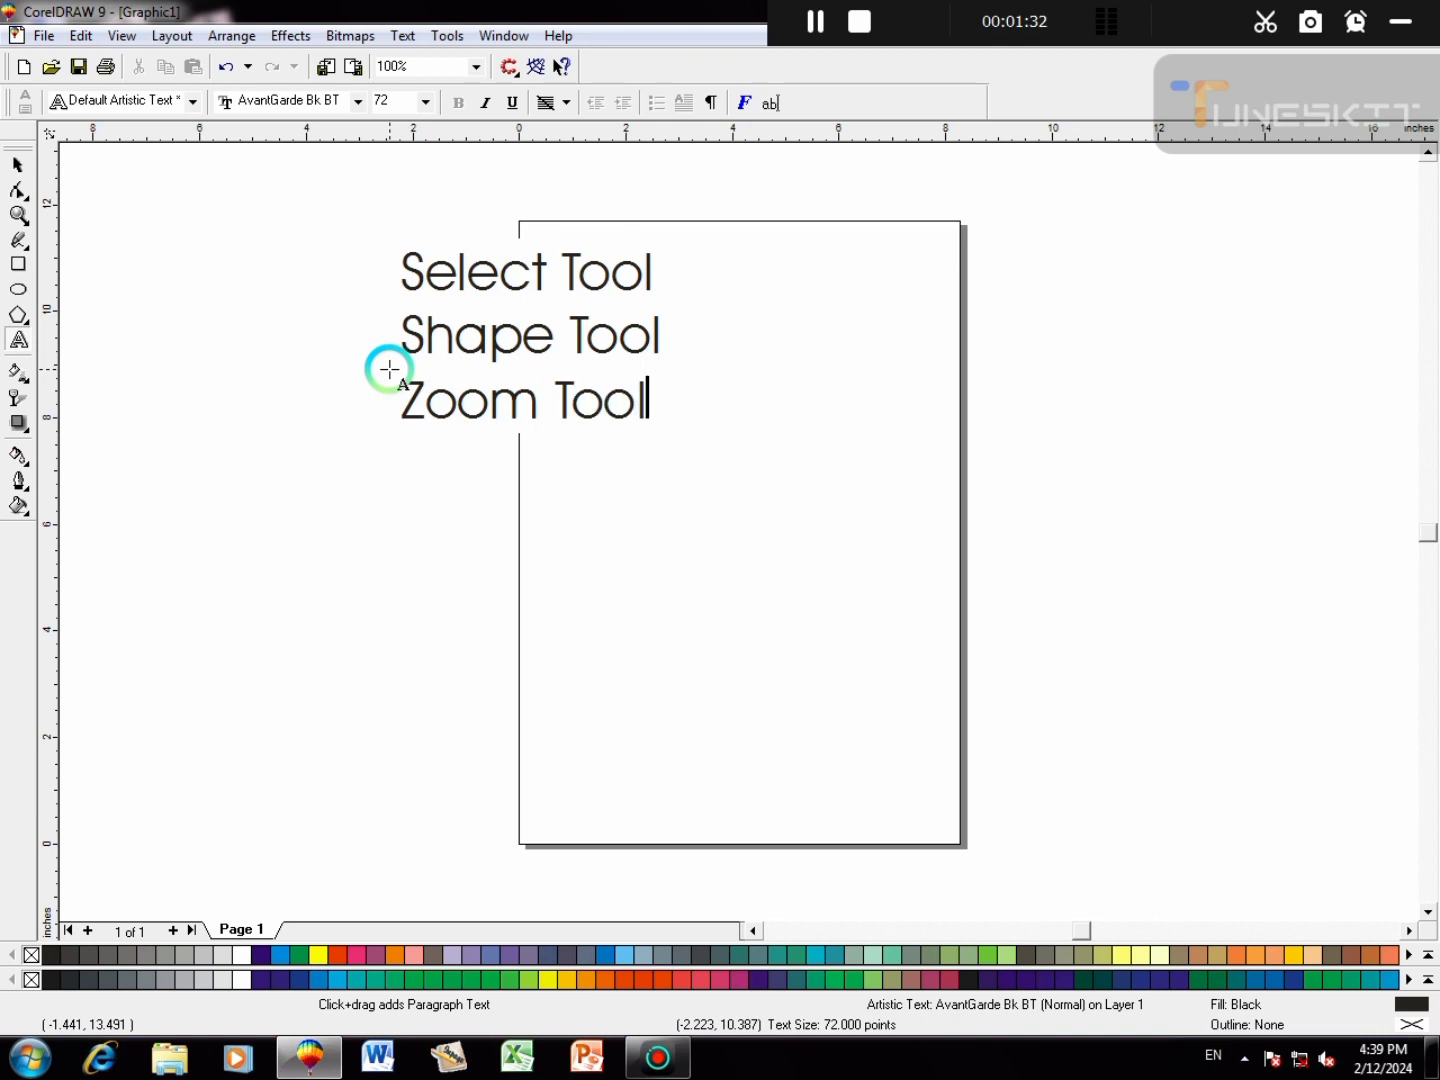
key("Return")
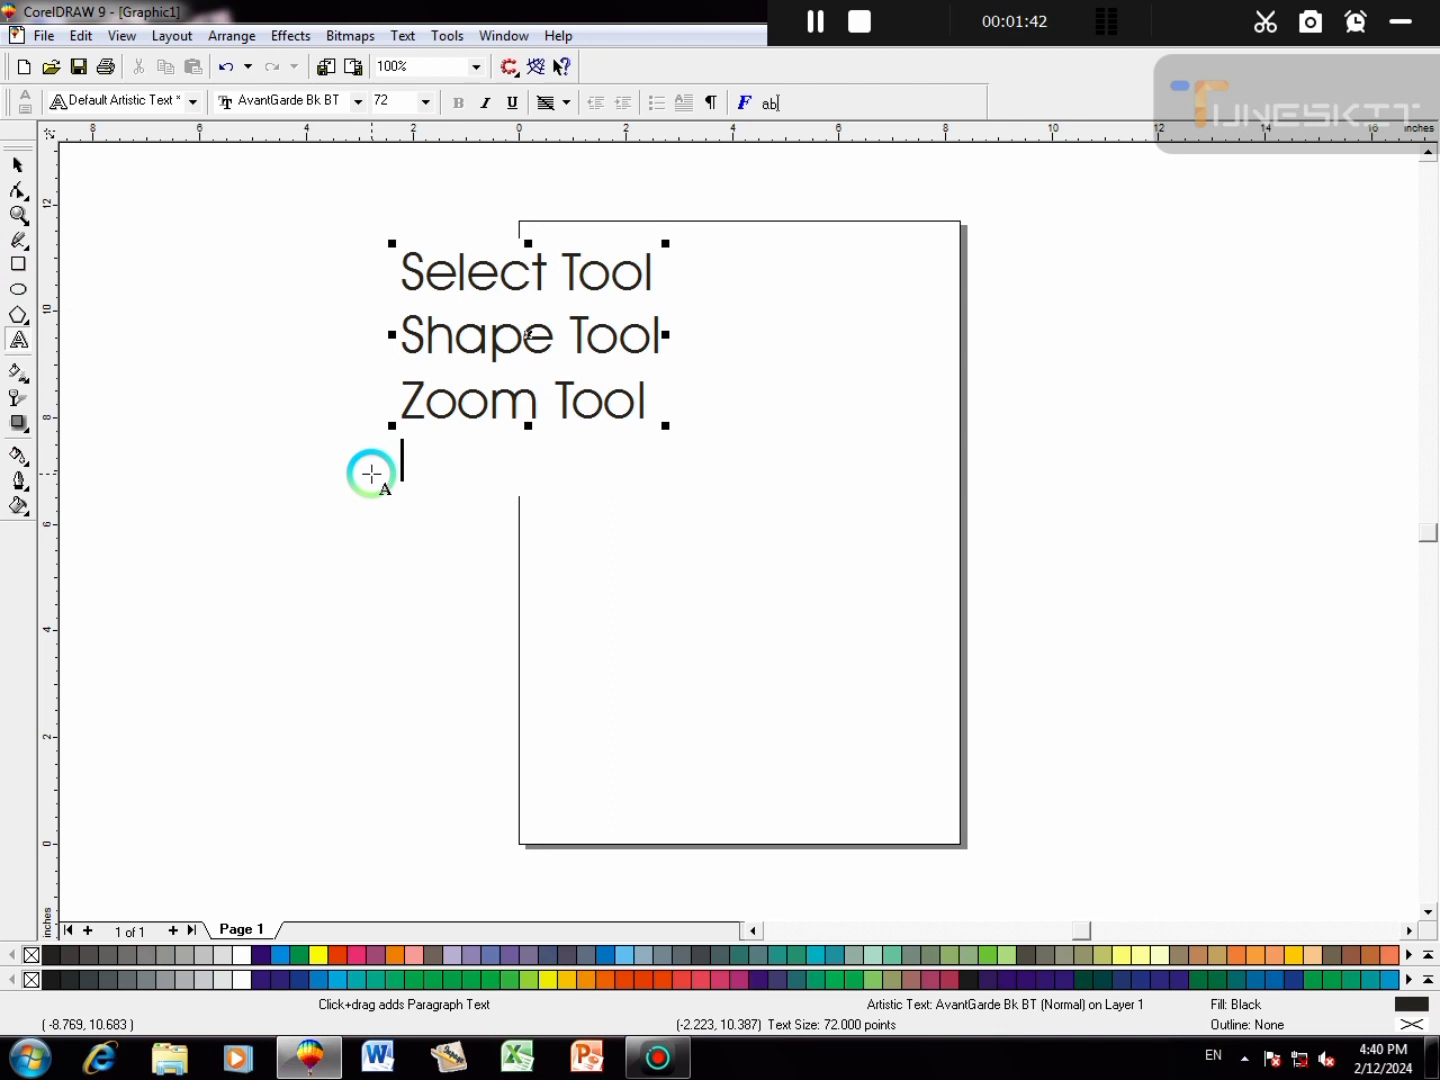
- Enter "Freehand Tool" as the fourth line of the text list
type("Freeh")
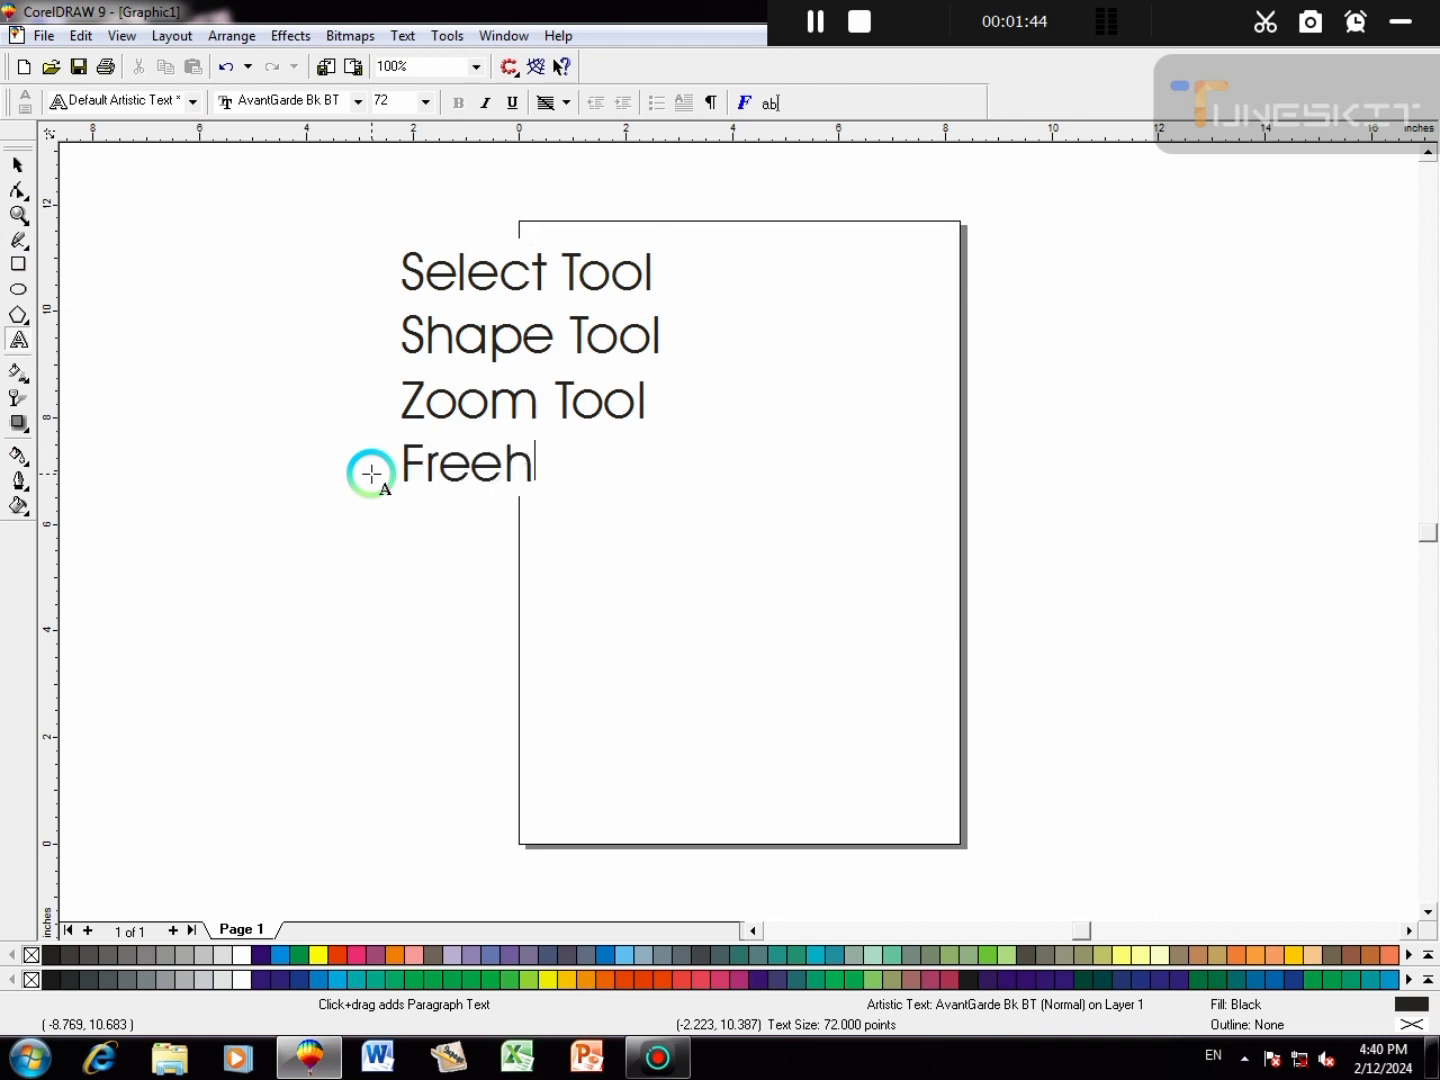
type("and ")
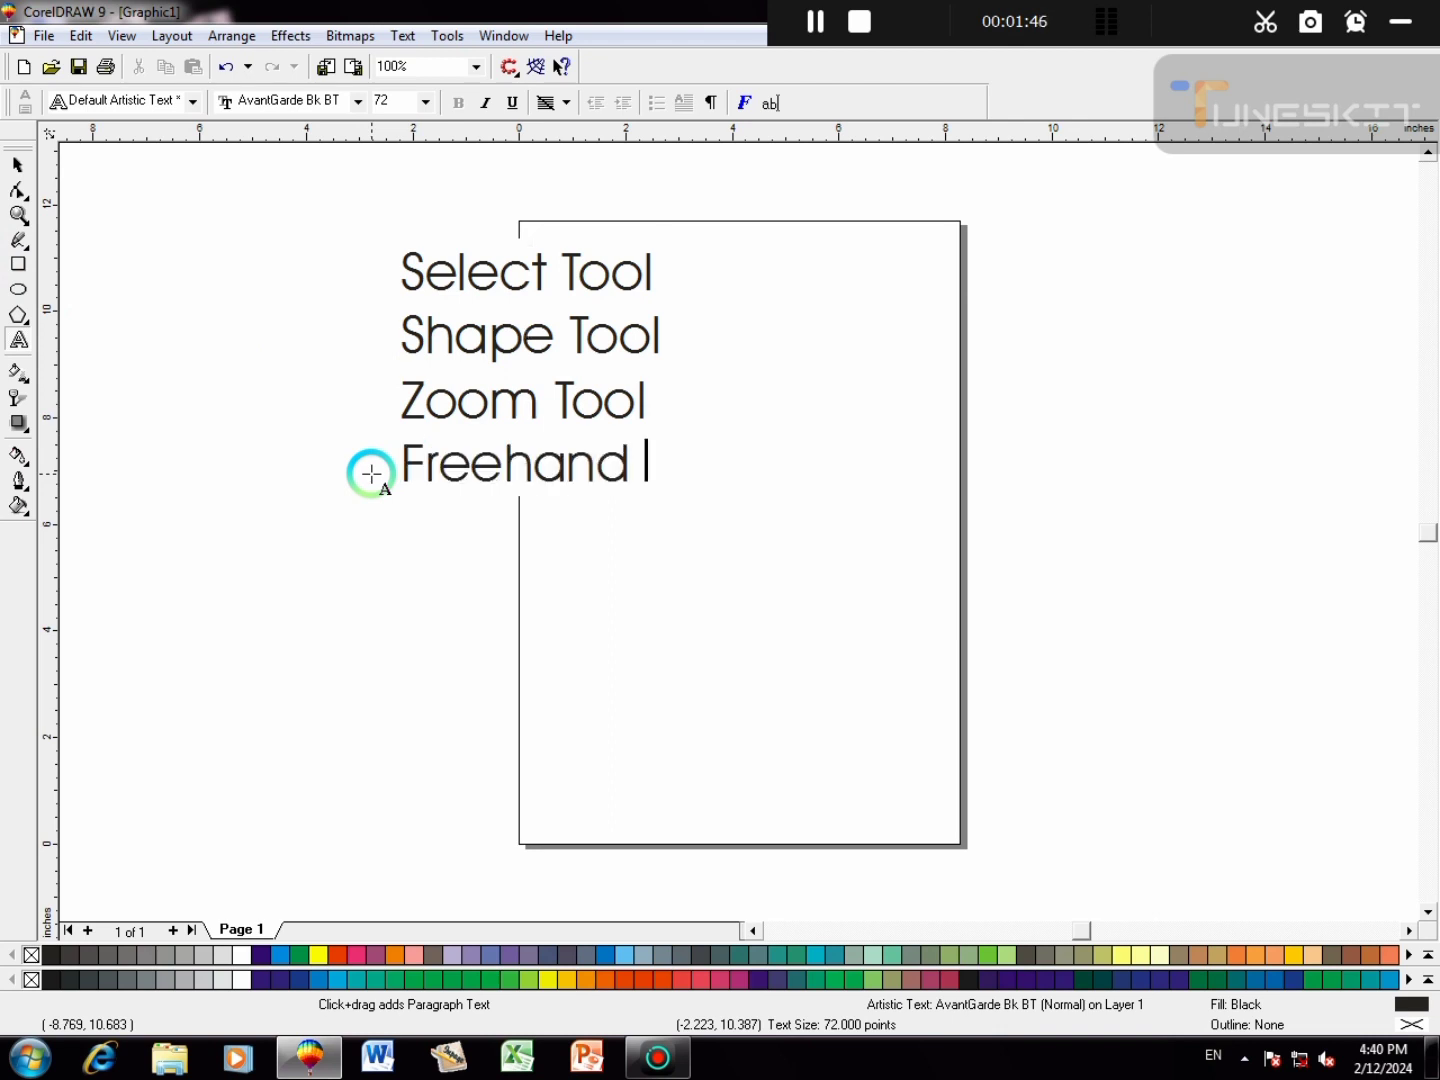
type("Tool")
key("Return")
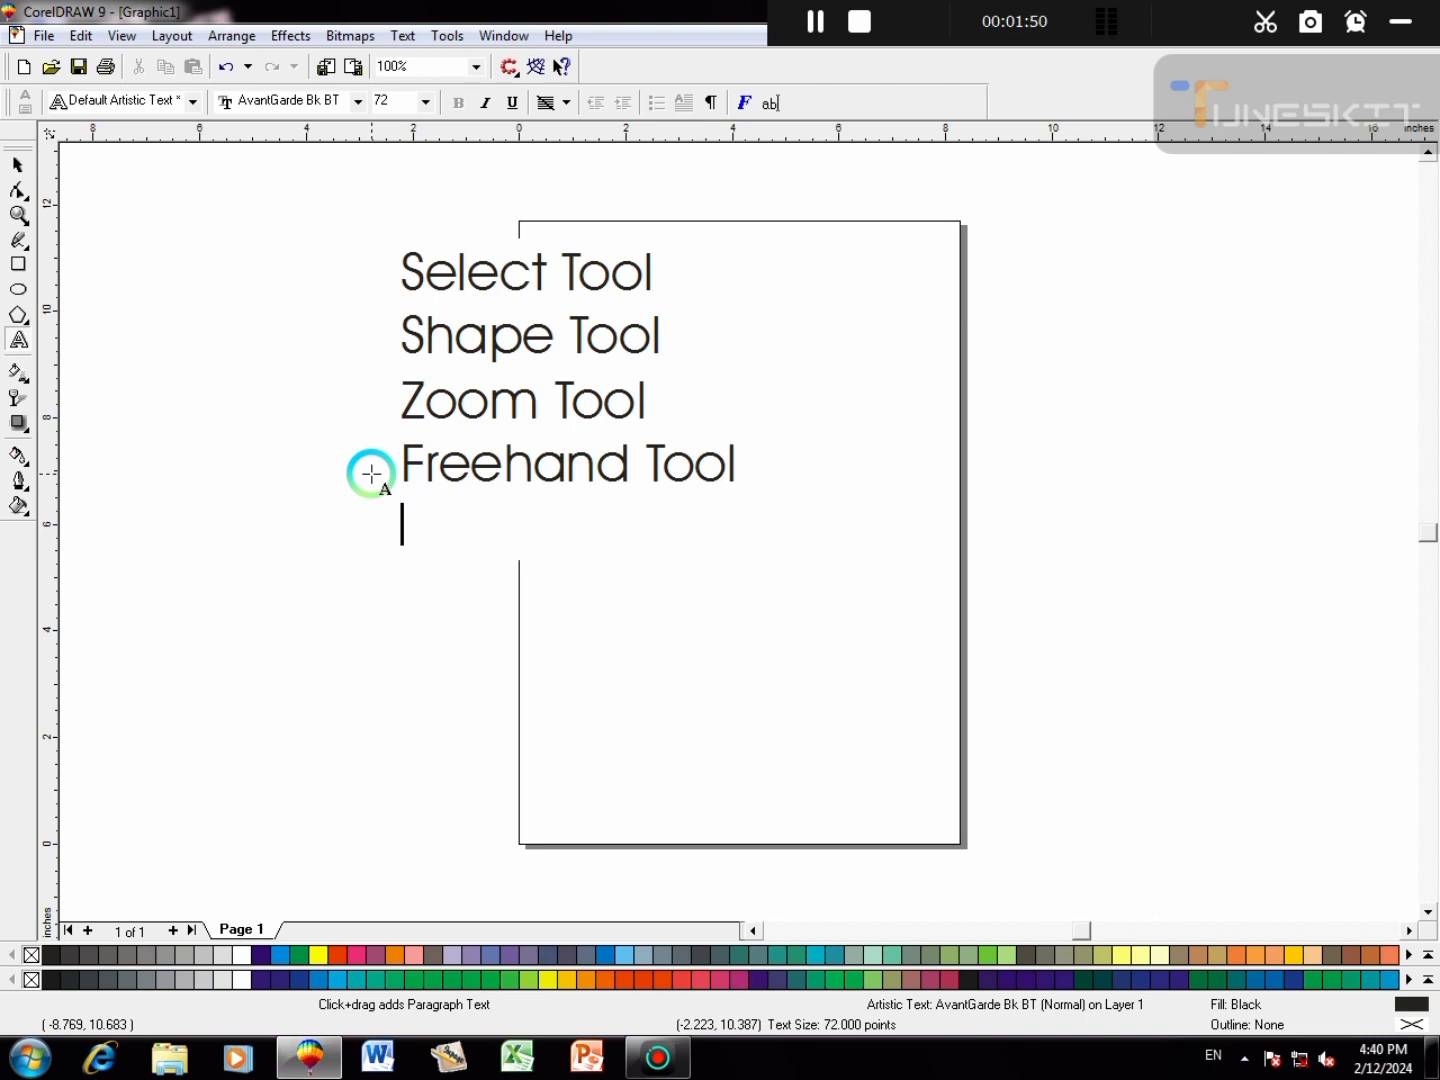
- Enter "Rectangular Tool" as the fifth line of the list, with a capital T in "Tool"
type("Rel")
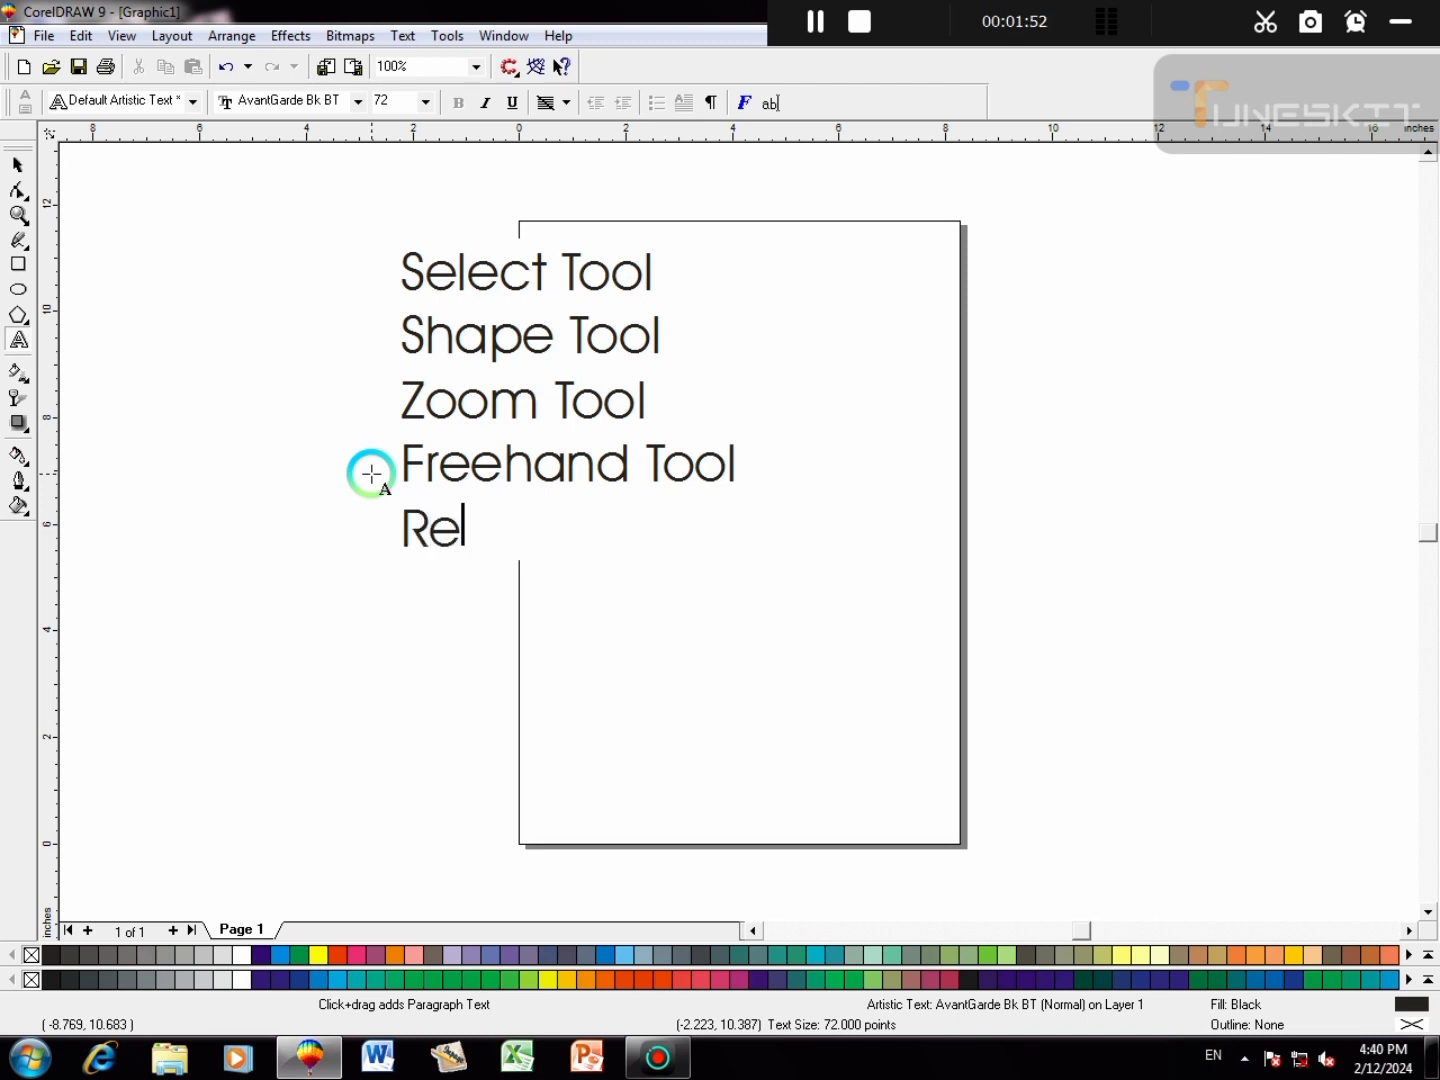
type("ctan")
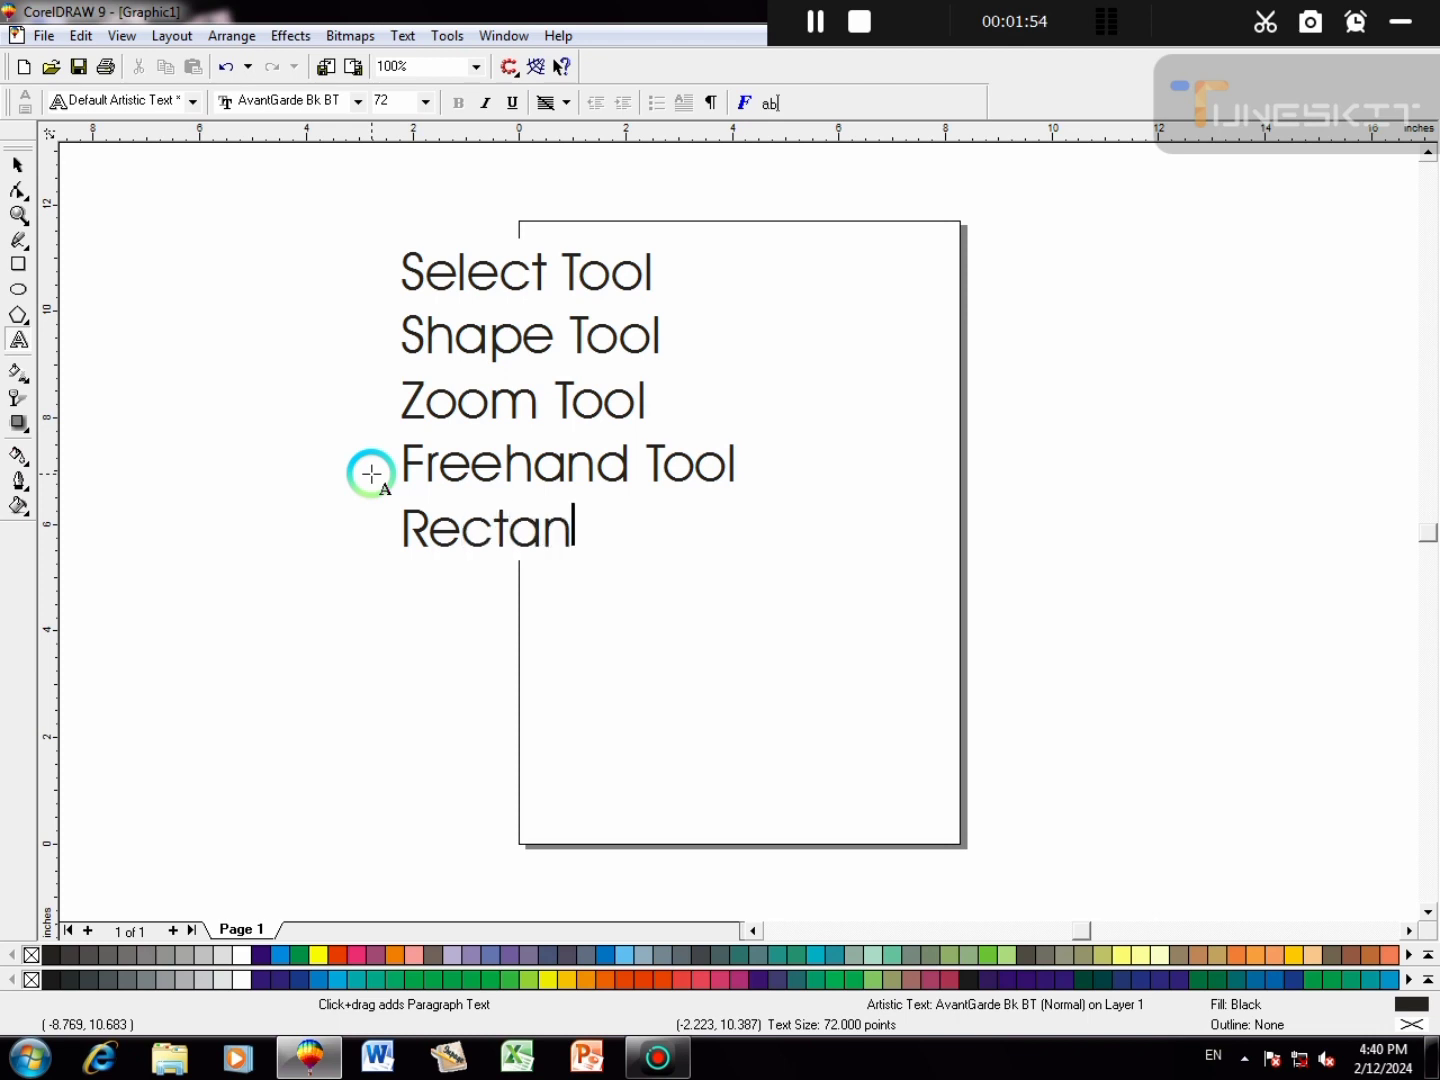
type("gula")
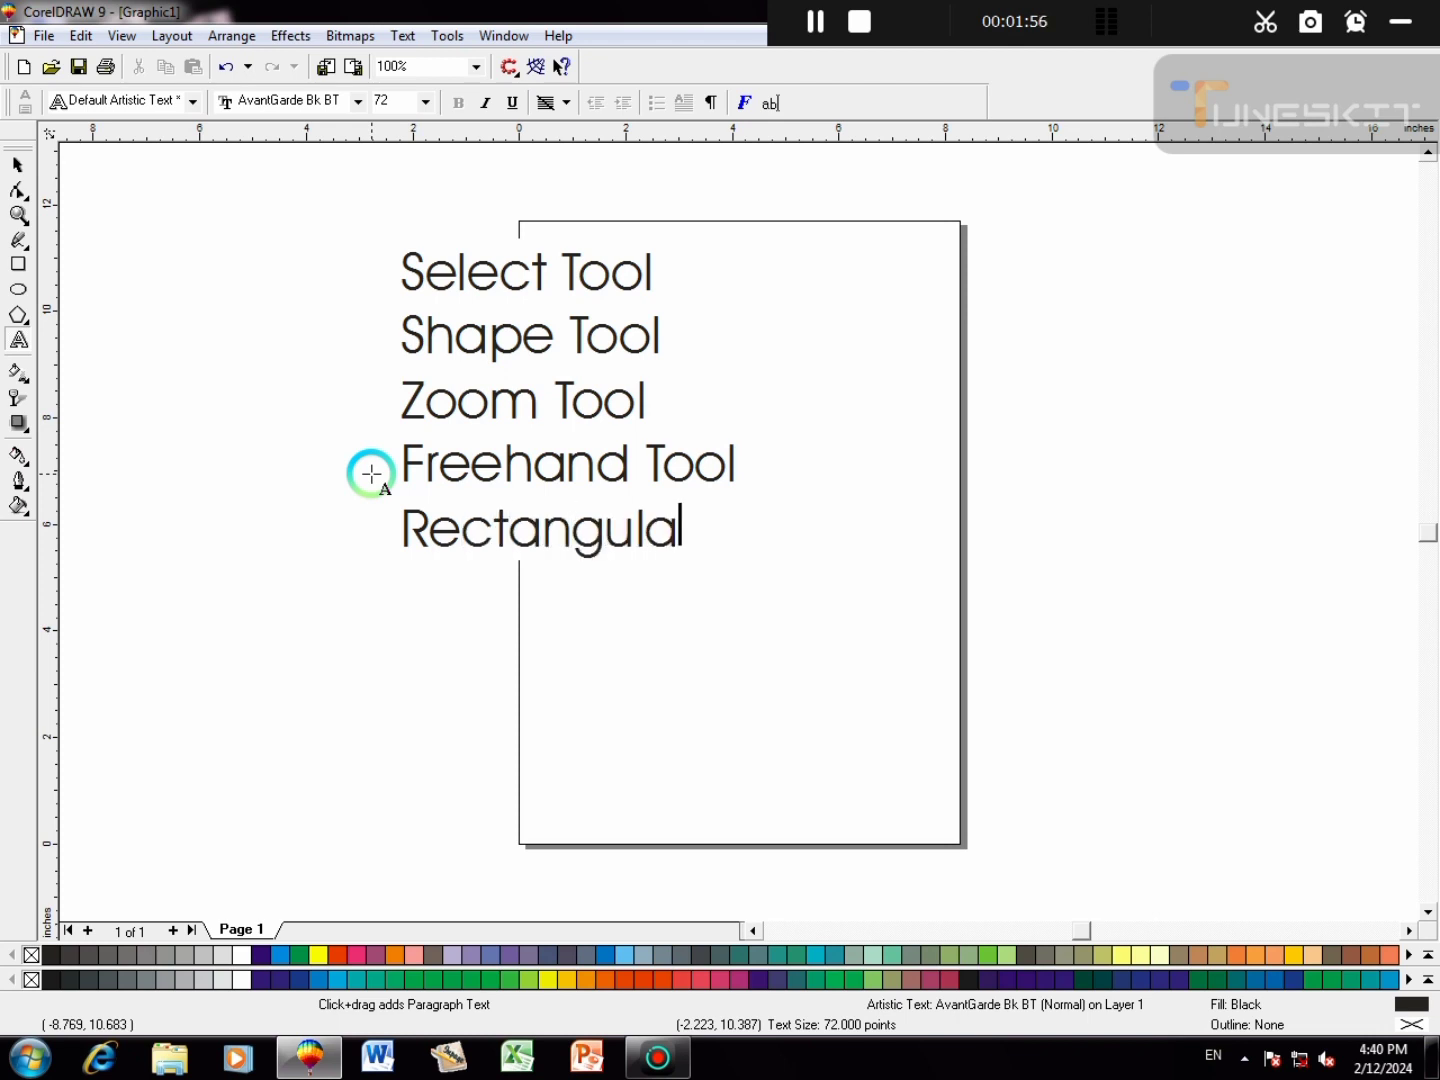
type("r tool")
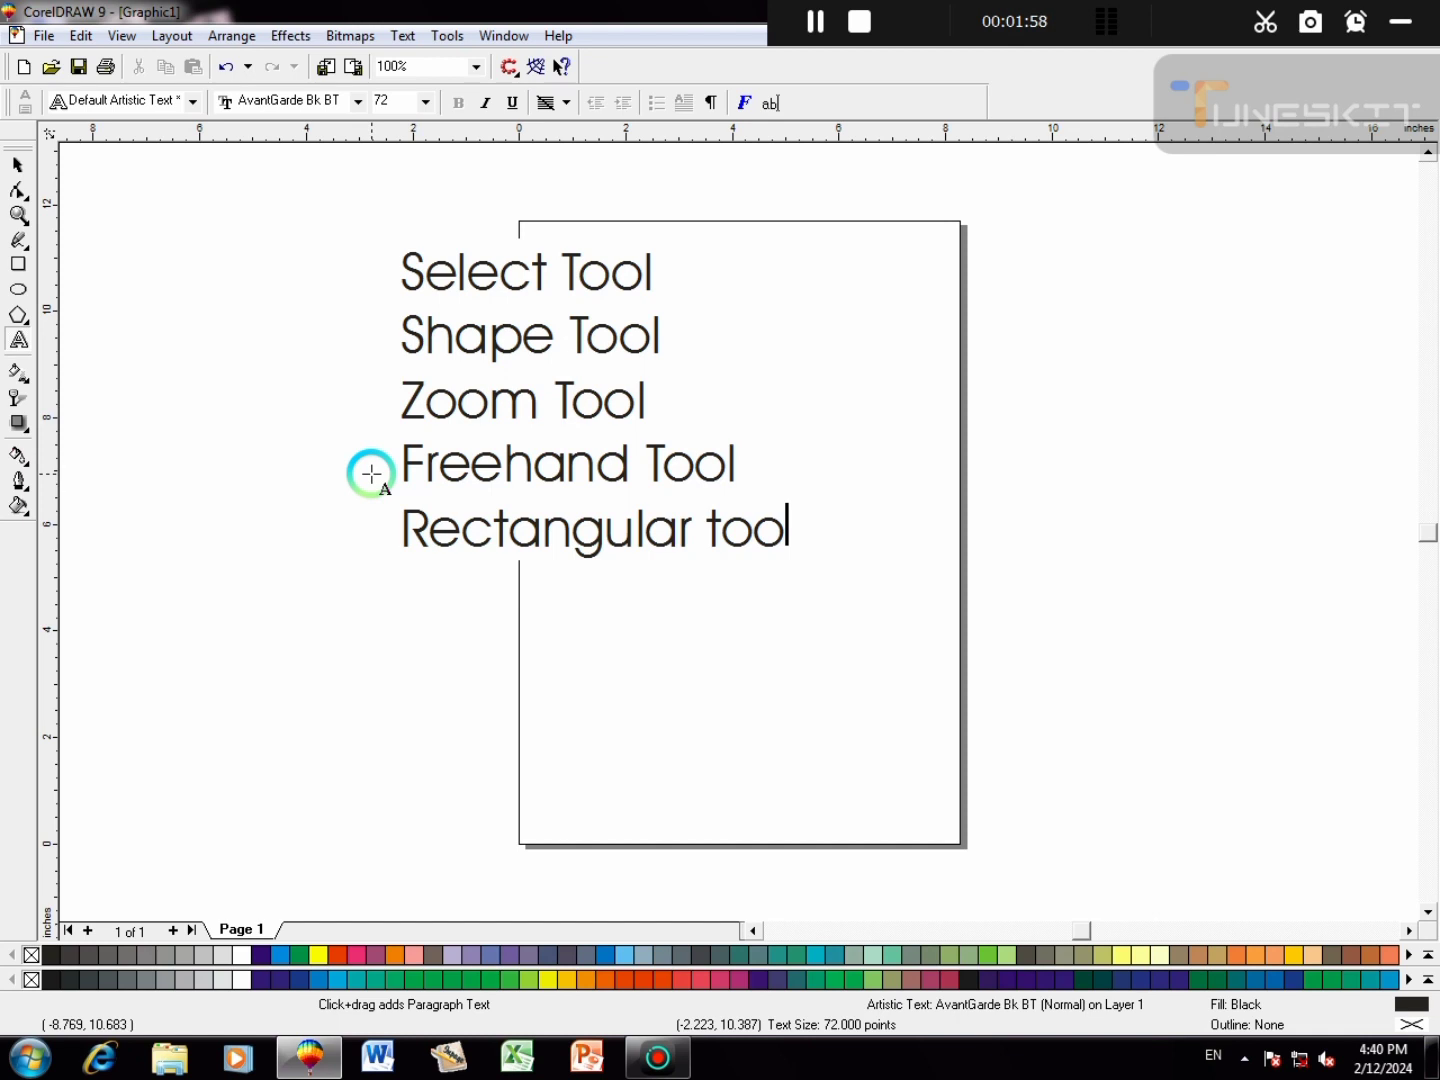
key("BackSpace")
key("BackSpace")
key("BackSpace")
key("BackSpace")
type("Tool")
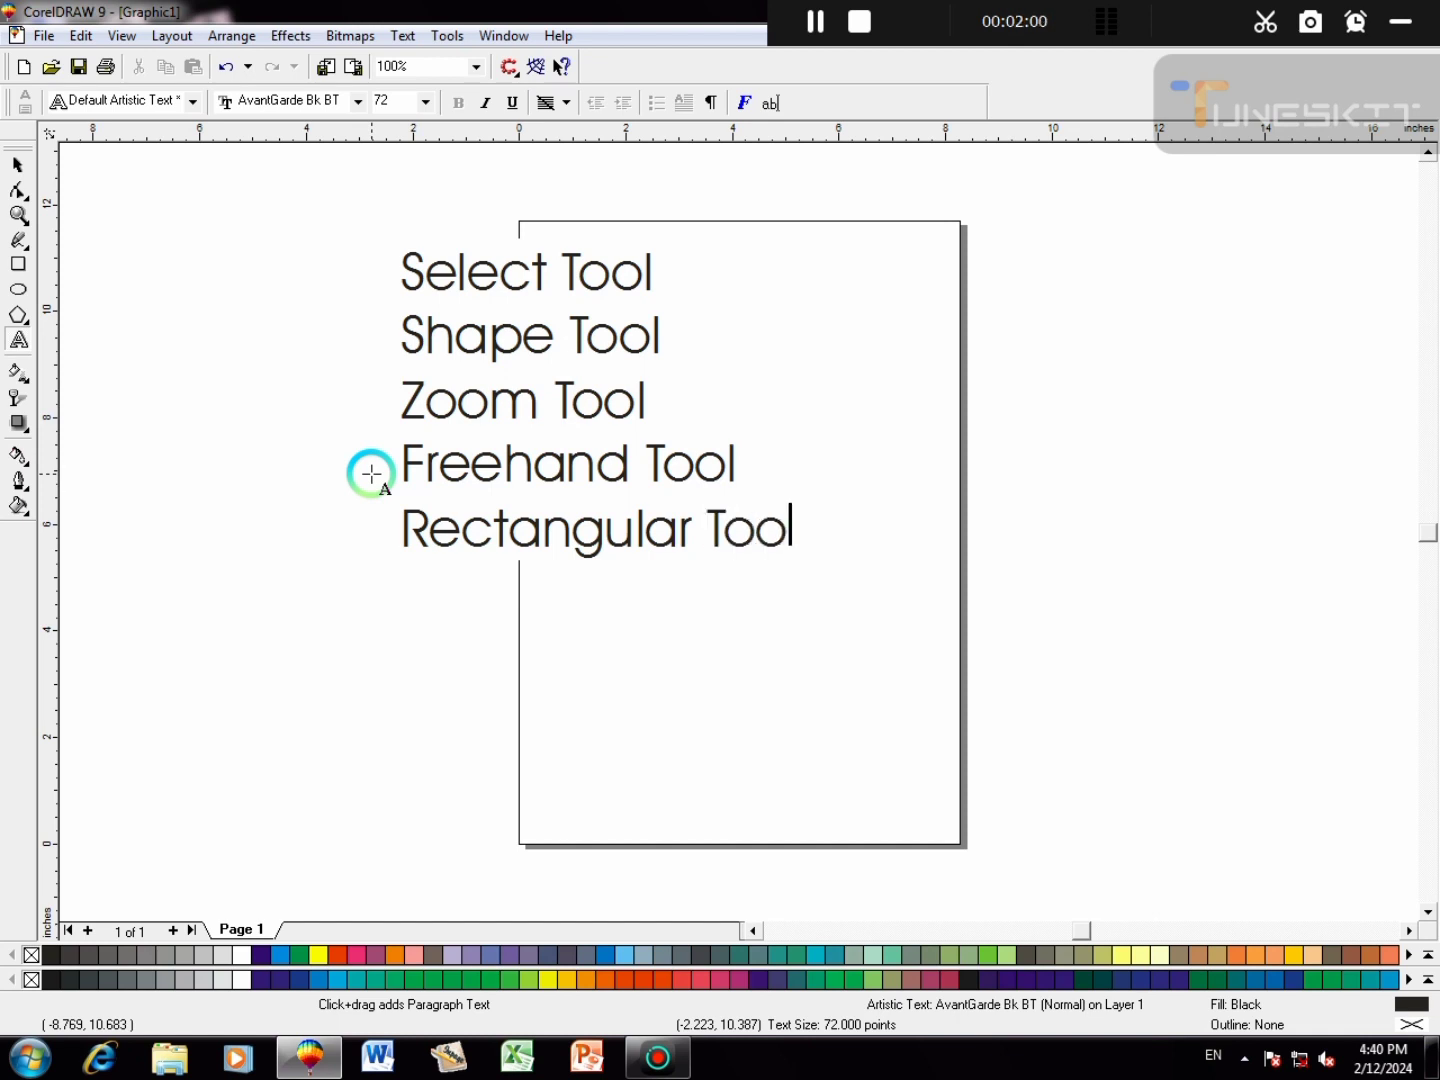
key("Return")
- Enter "Ellipse Tool" as the sixth line of the list and start a new line below it
type("Ell")
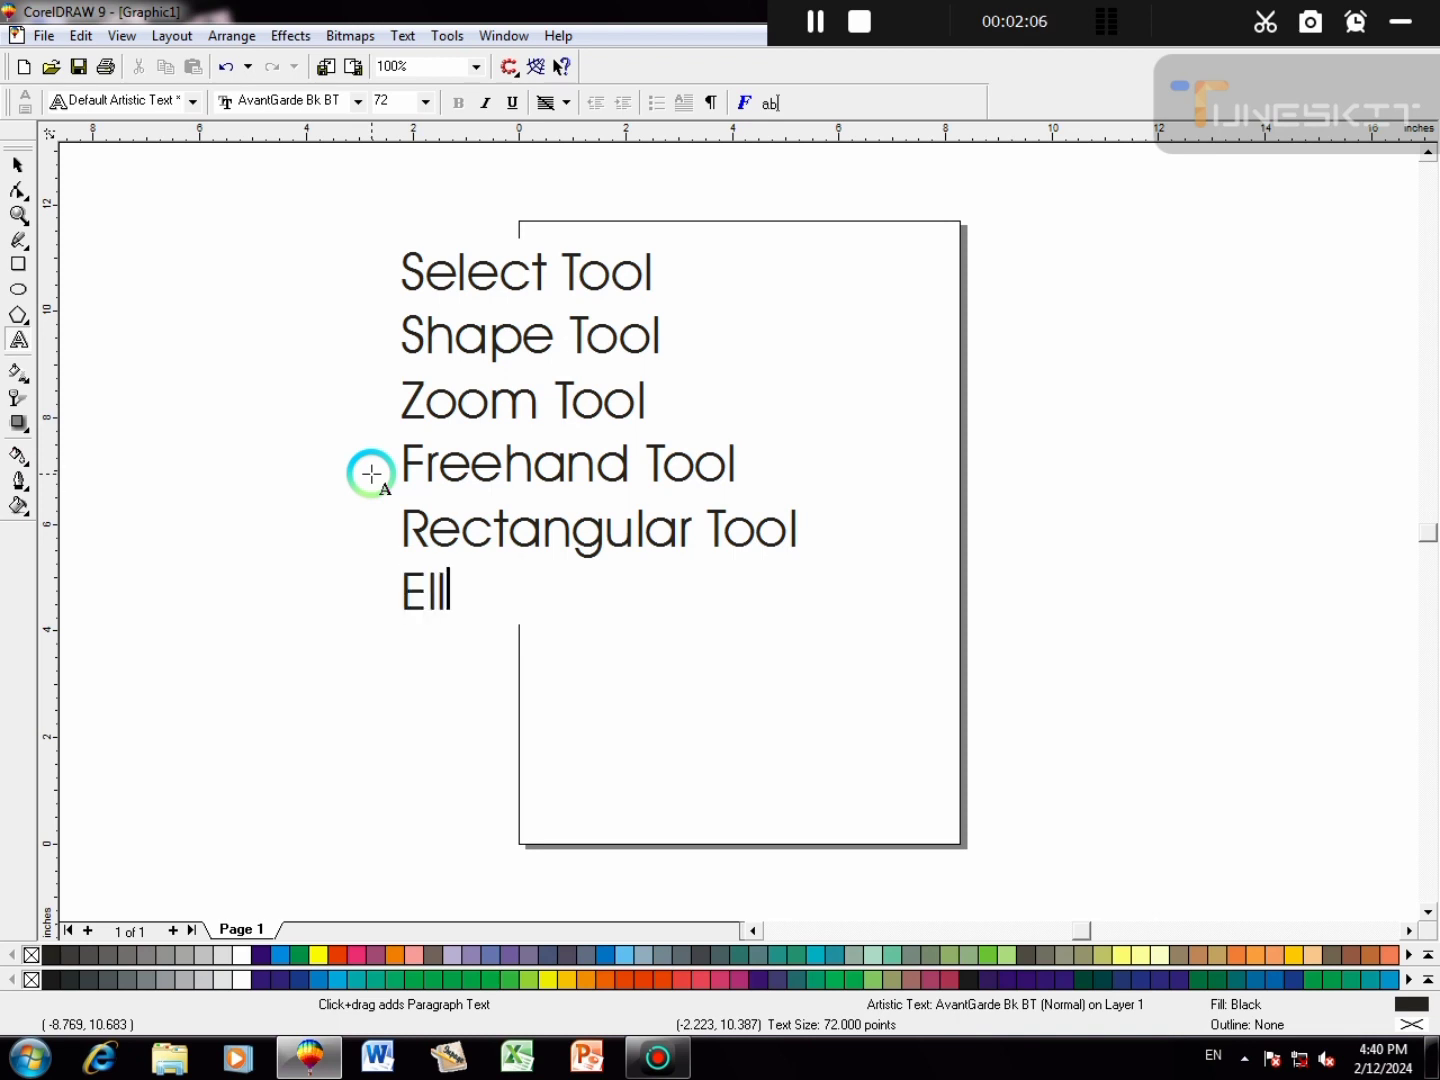
type("ipse ")
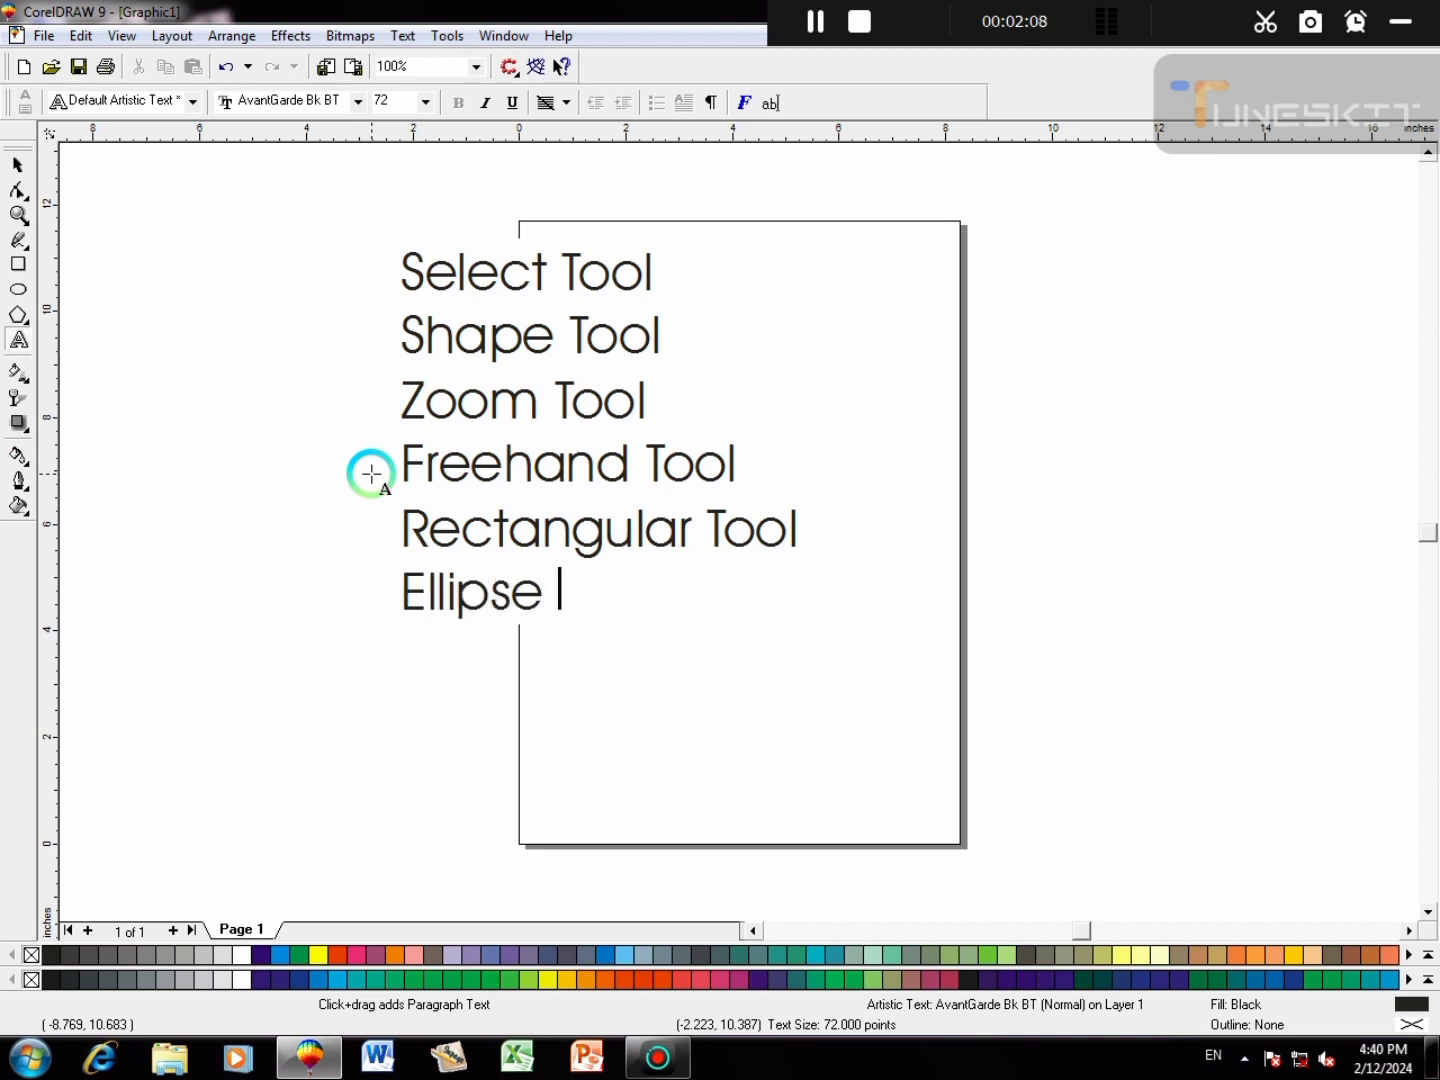
type("Tool")
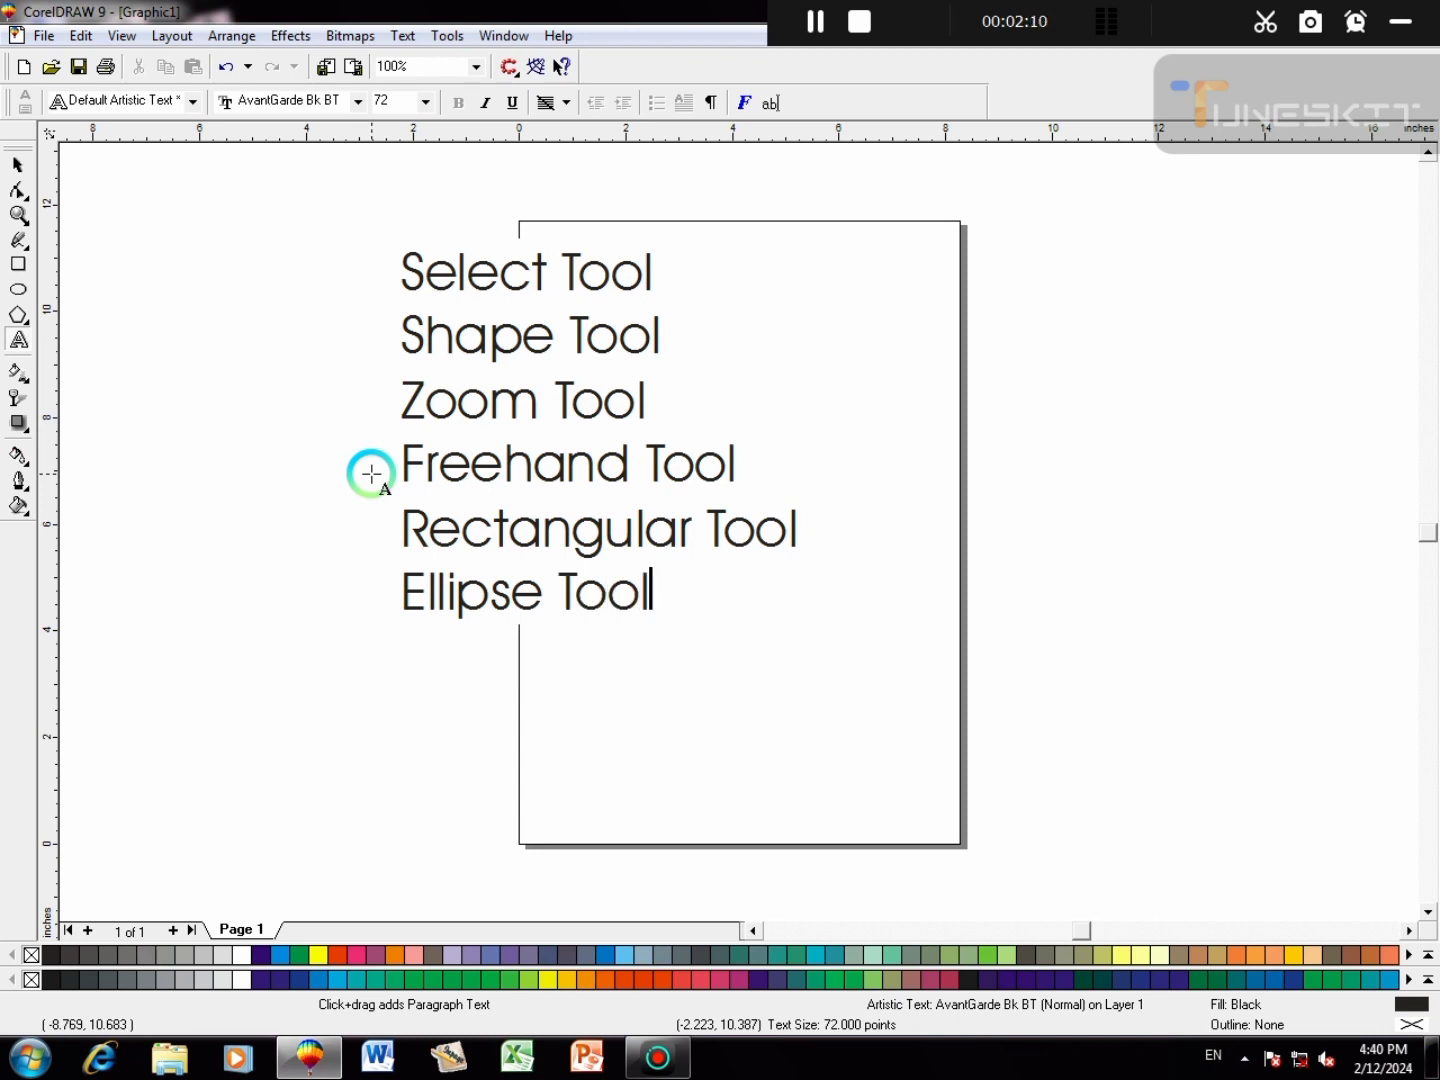
key("Return")
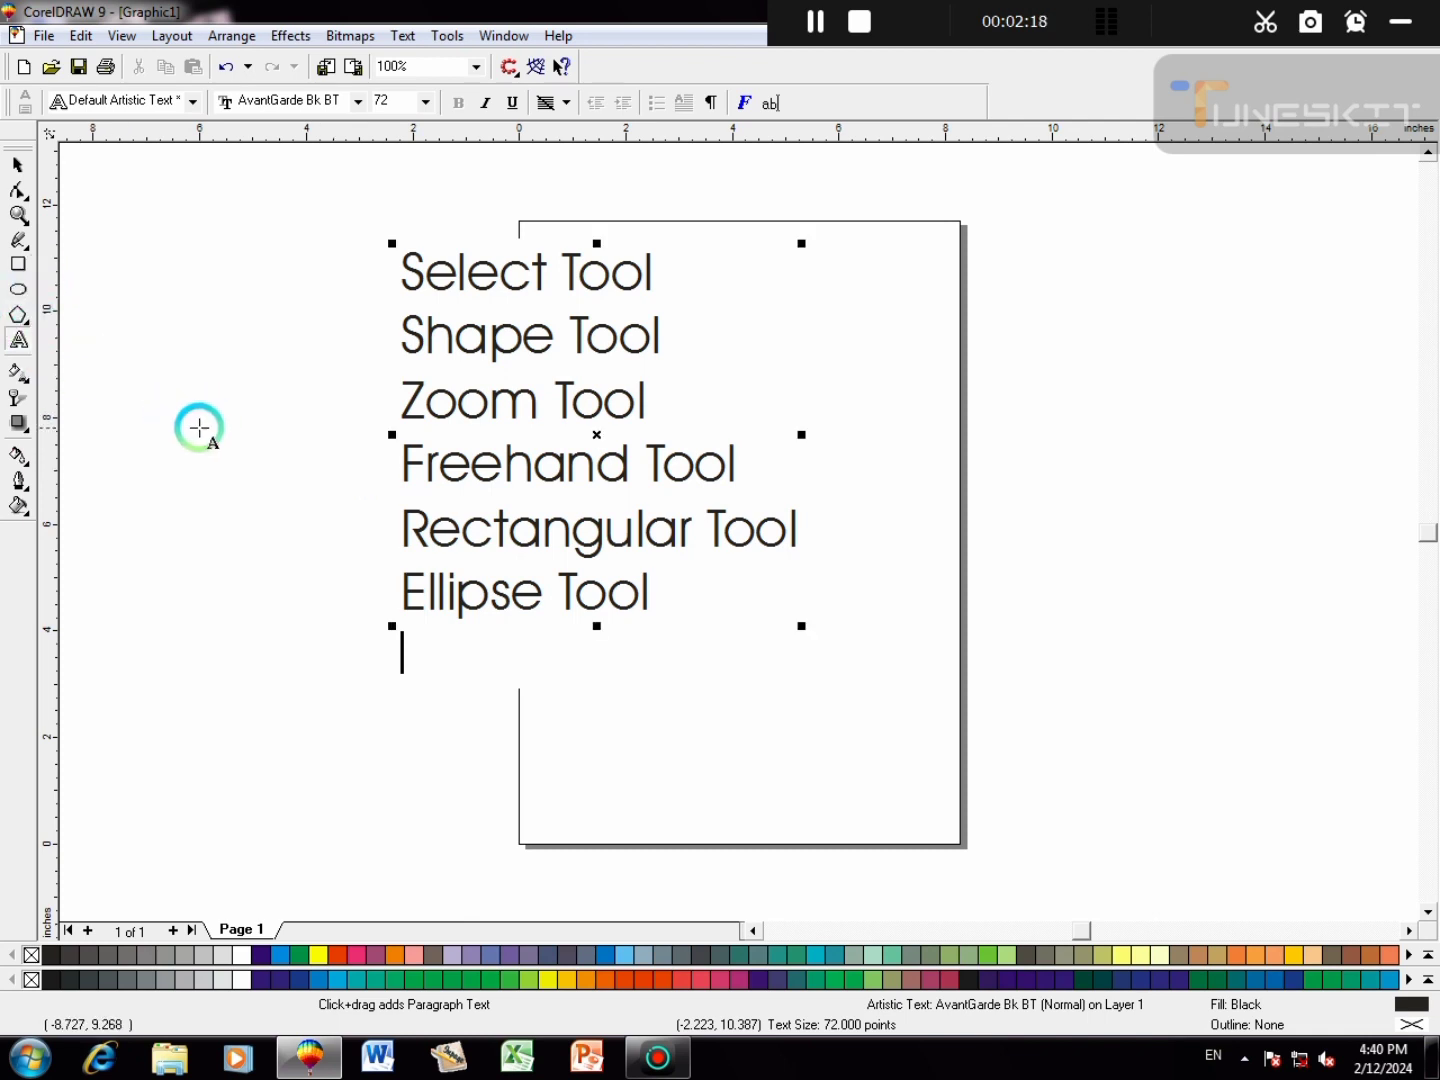
type("p")
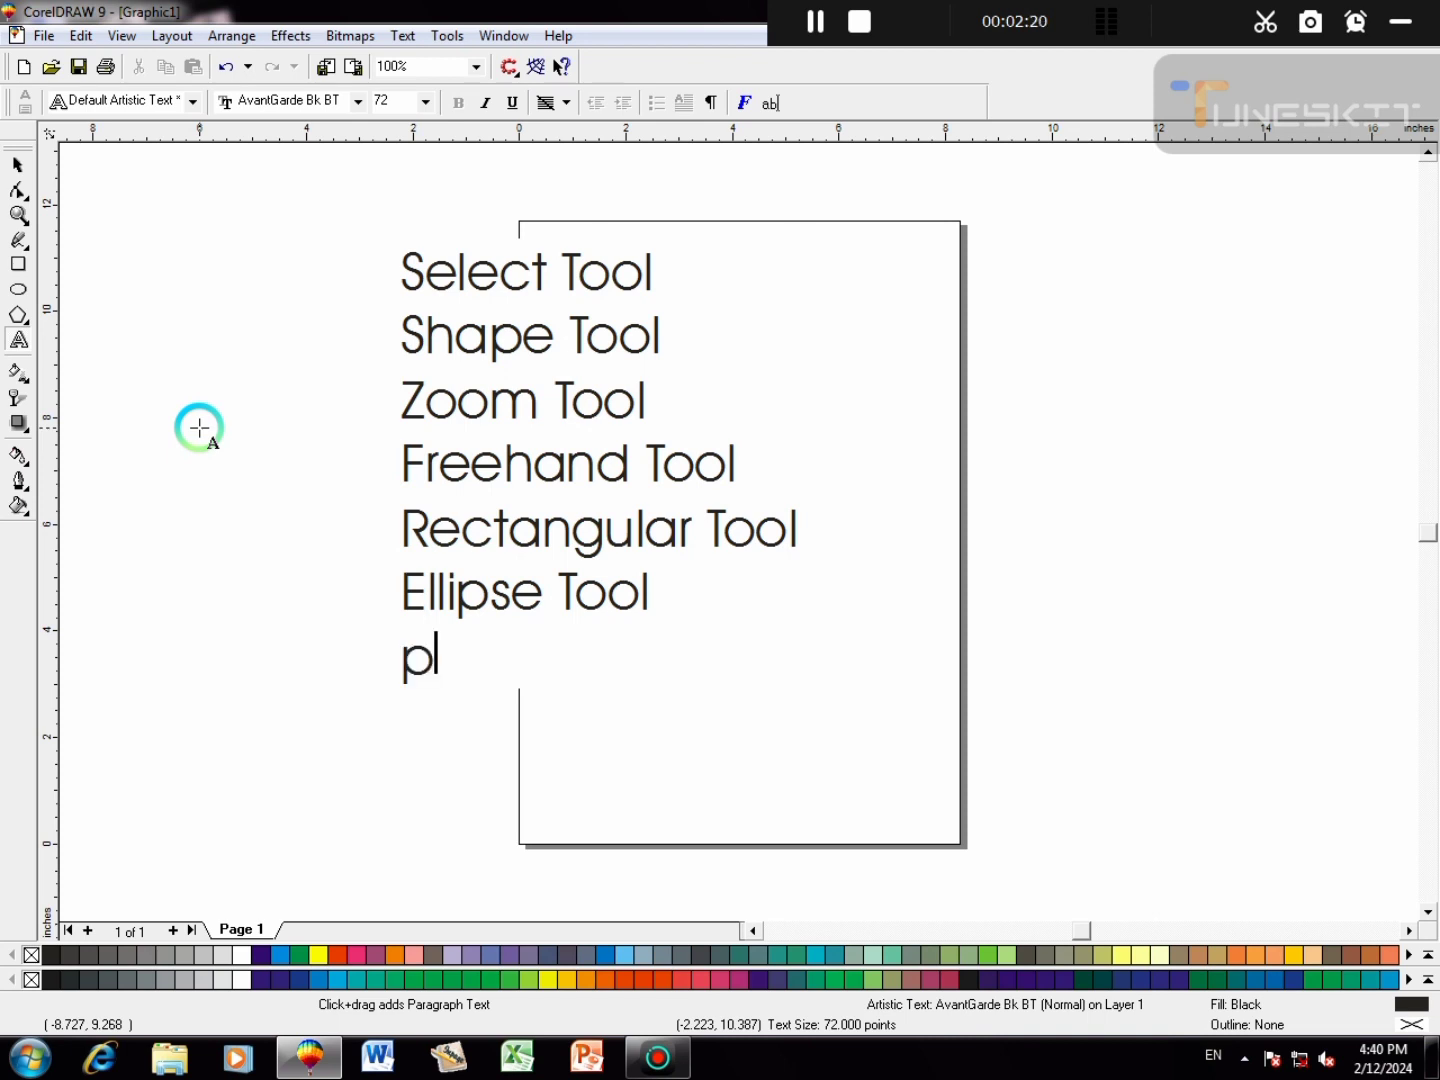
type("se Tool polygo")
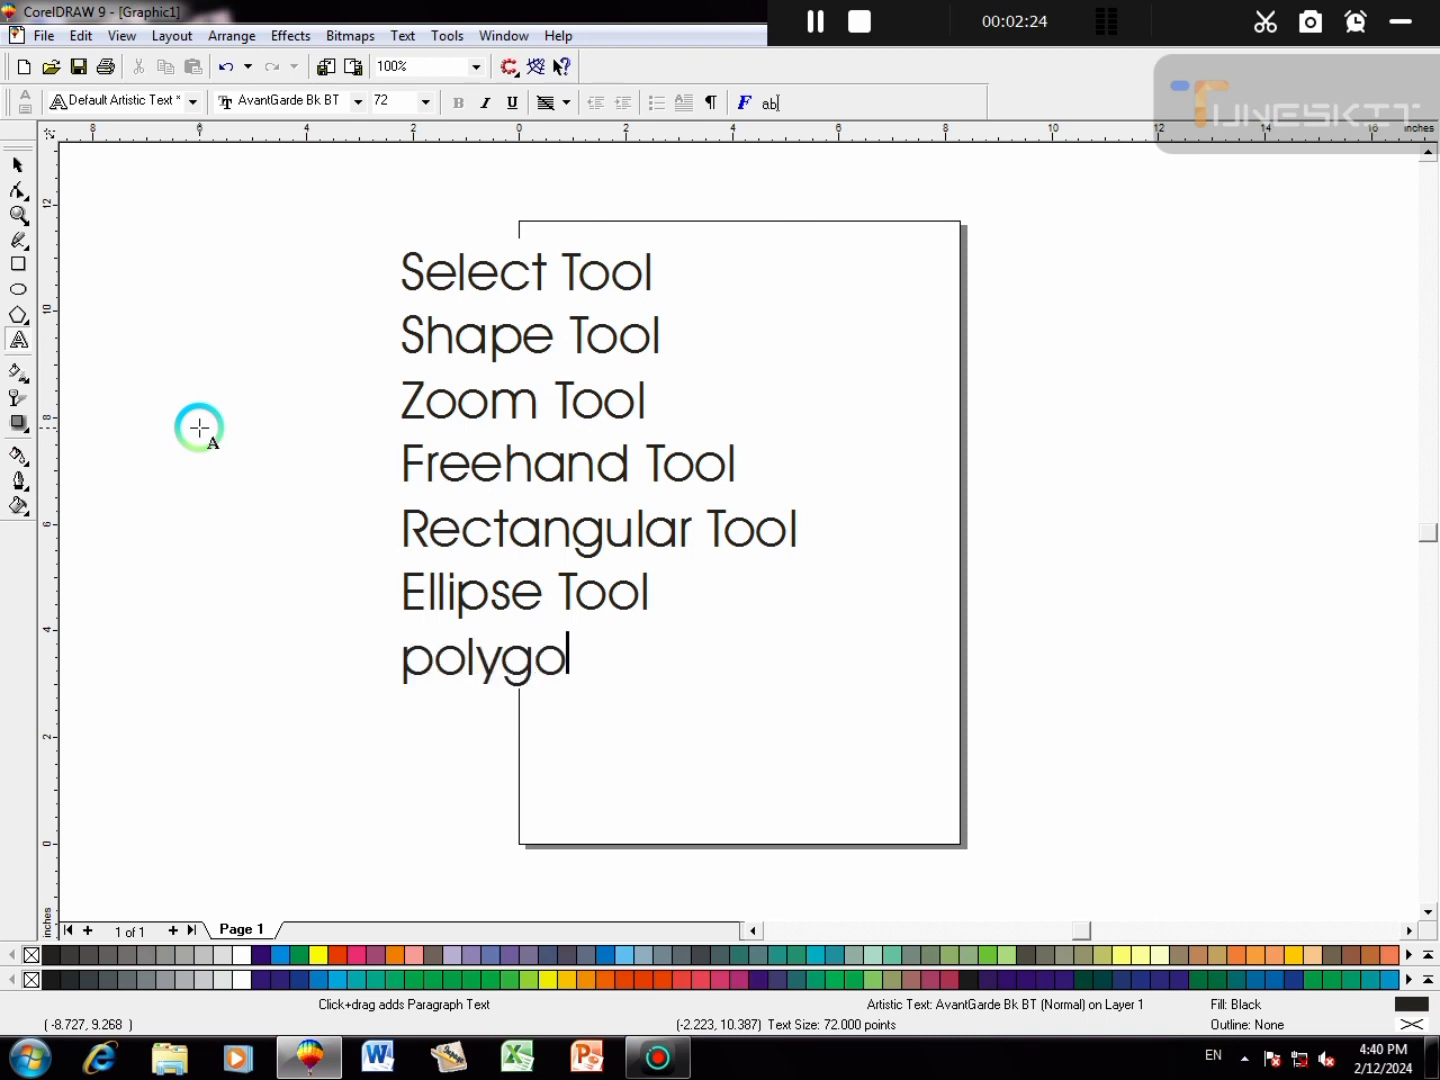
type("n")
key("BackSpace")
key("BackSpace")
key("BackSpace")
key("BackSpace")
key("BackSpace")
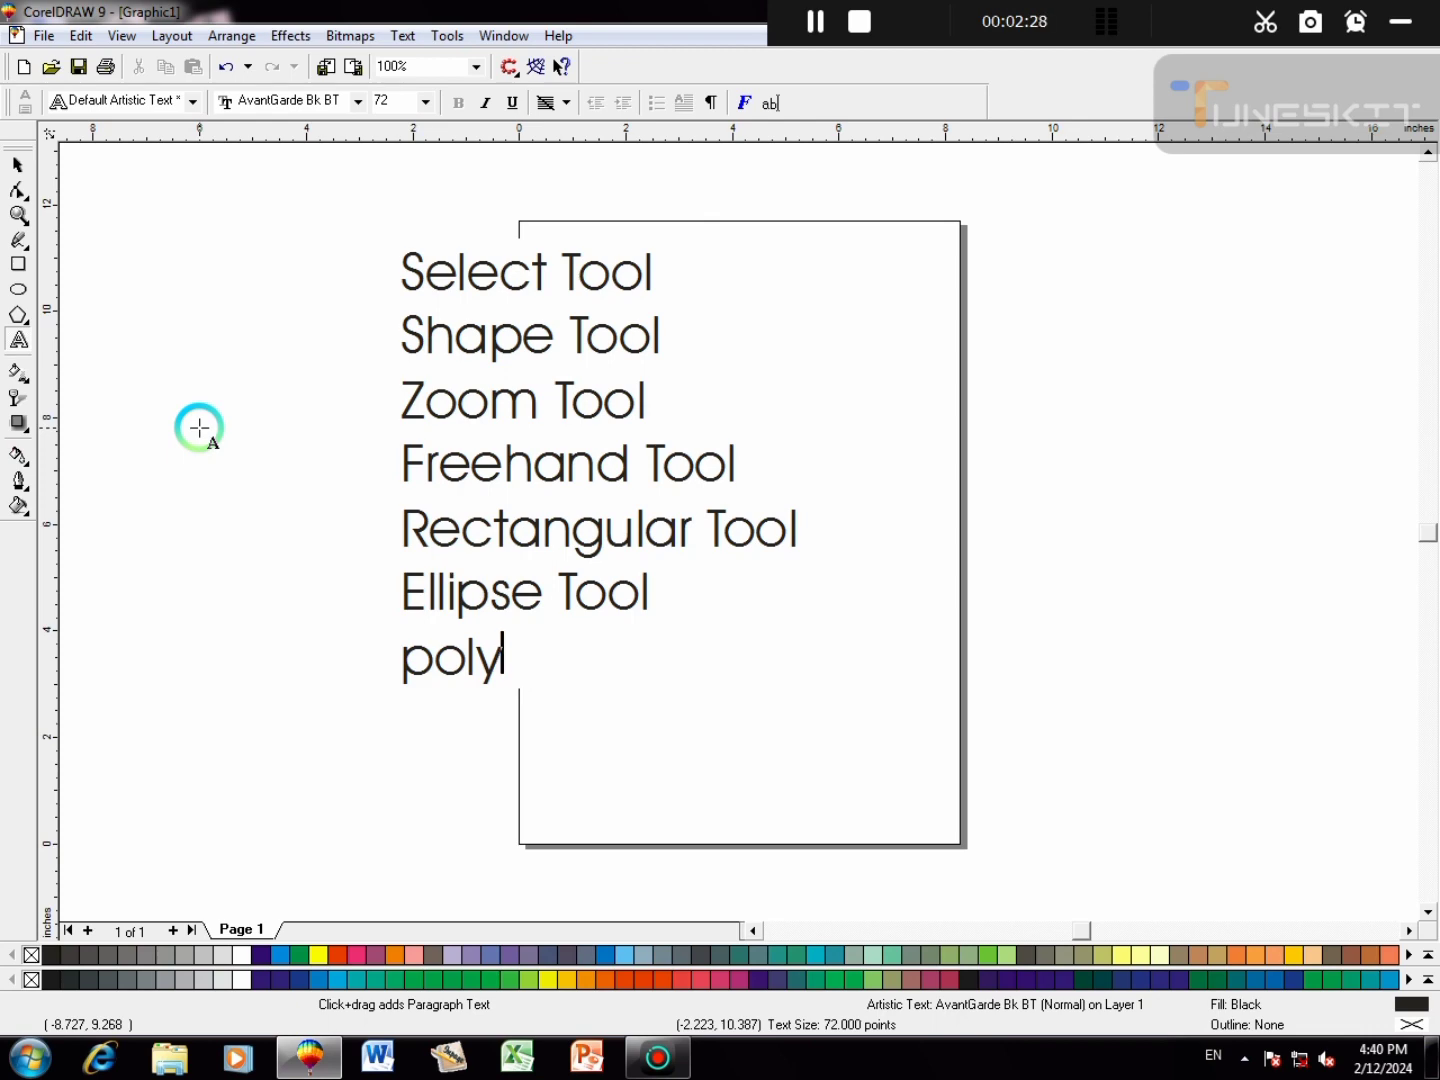
key("BackSpace")
key("BackSpace")
key("BackSpace")
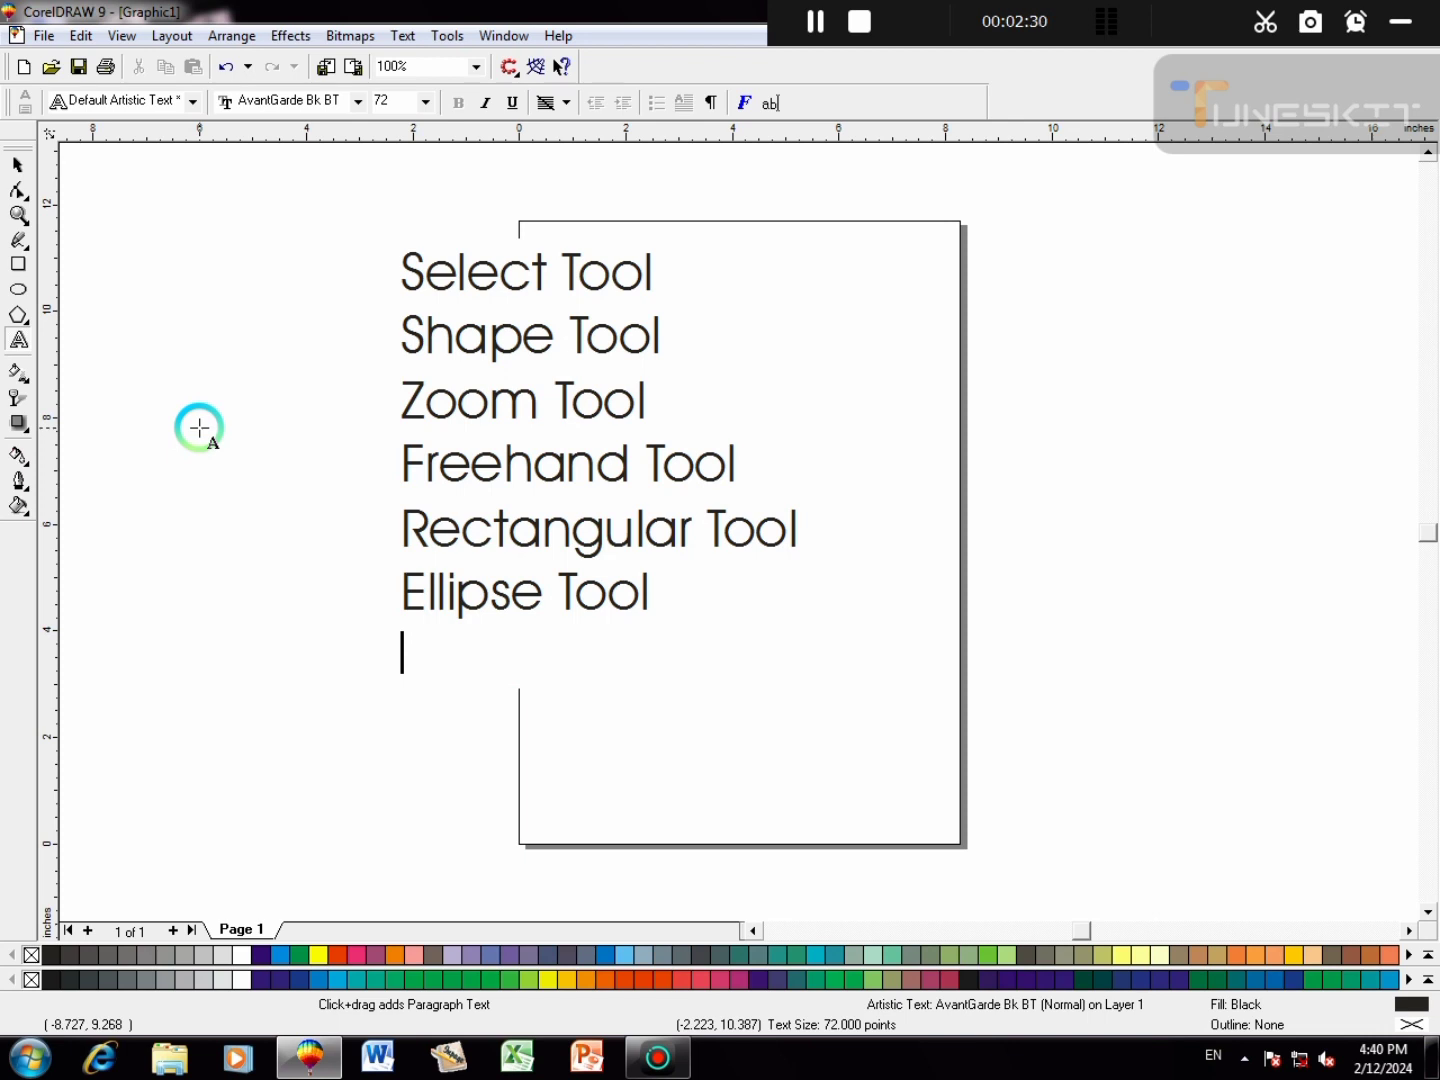
- Add "Polygon Tool" and "Text Tool" as the seventh and eighth lines of the text list
type("Poll")
type("y")
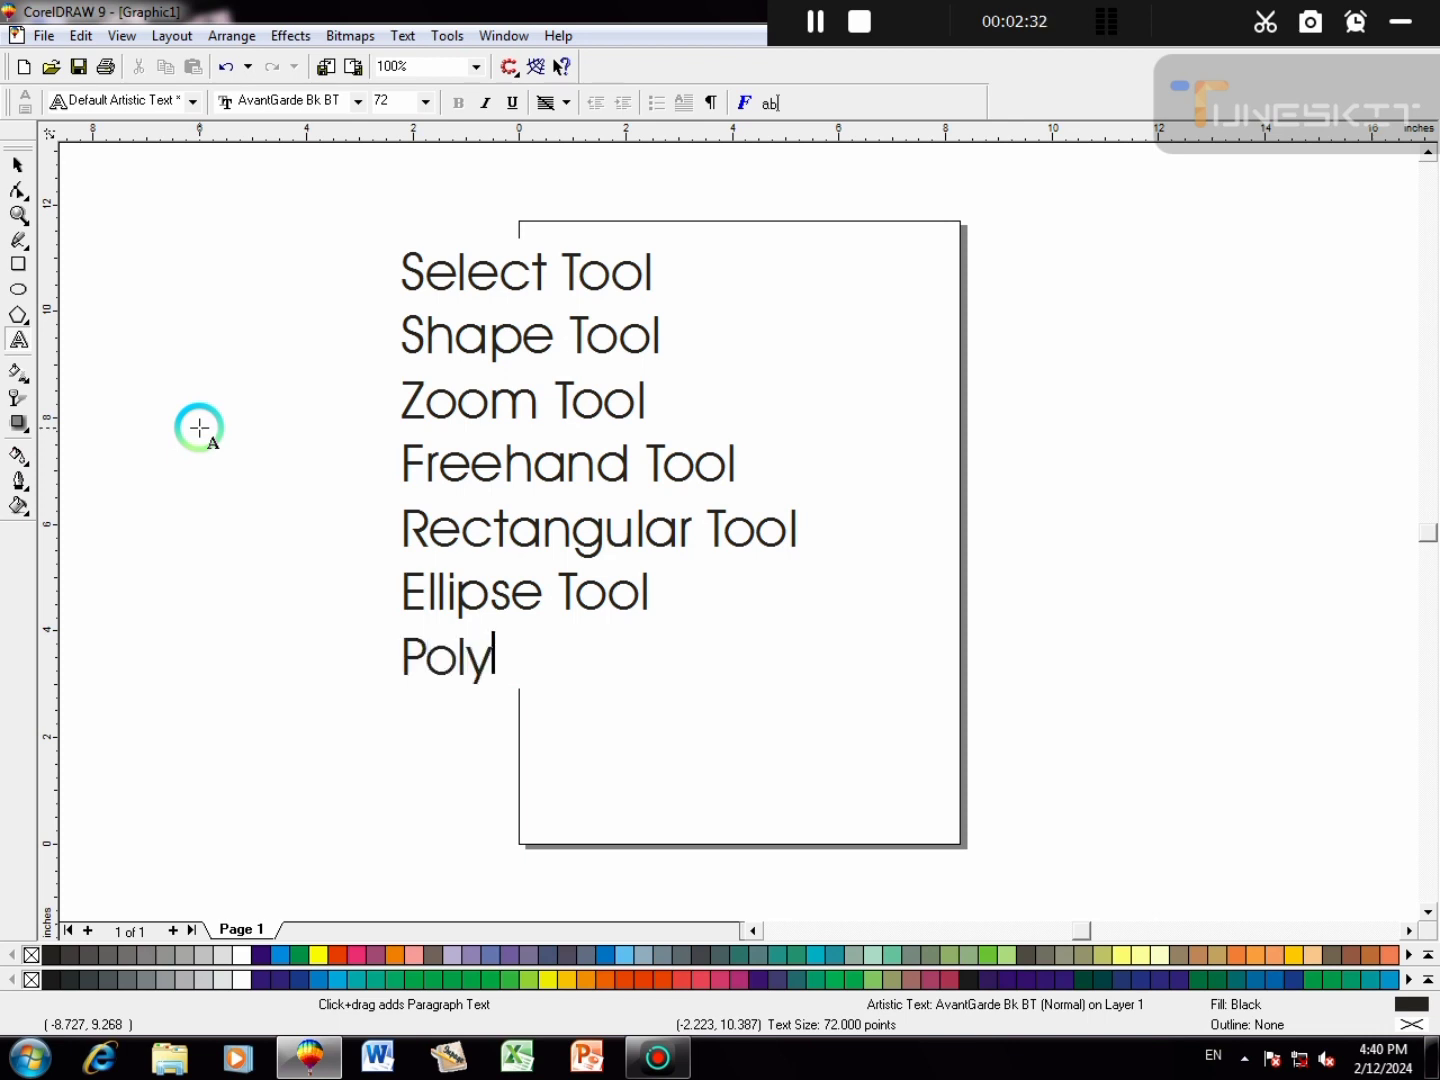
type("gon ")
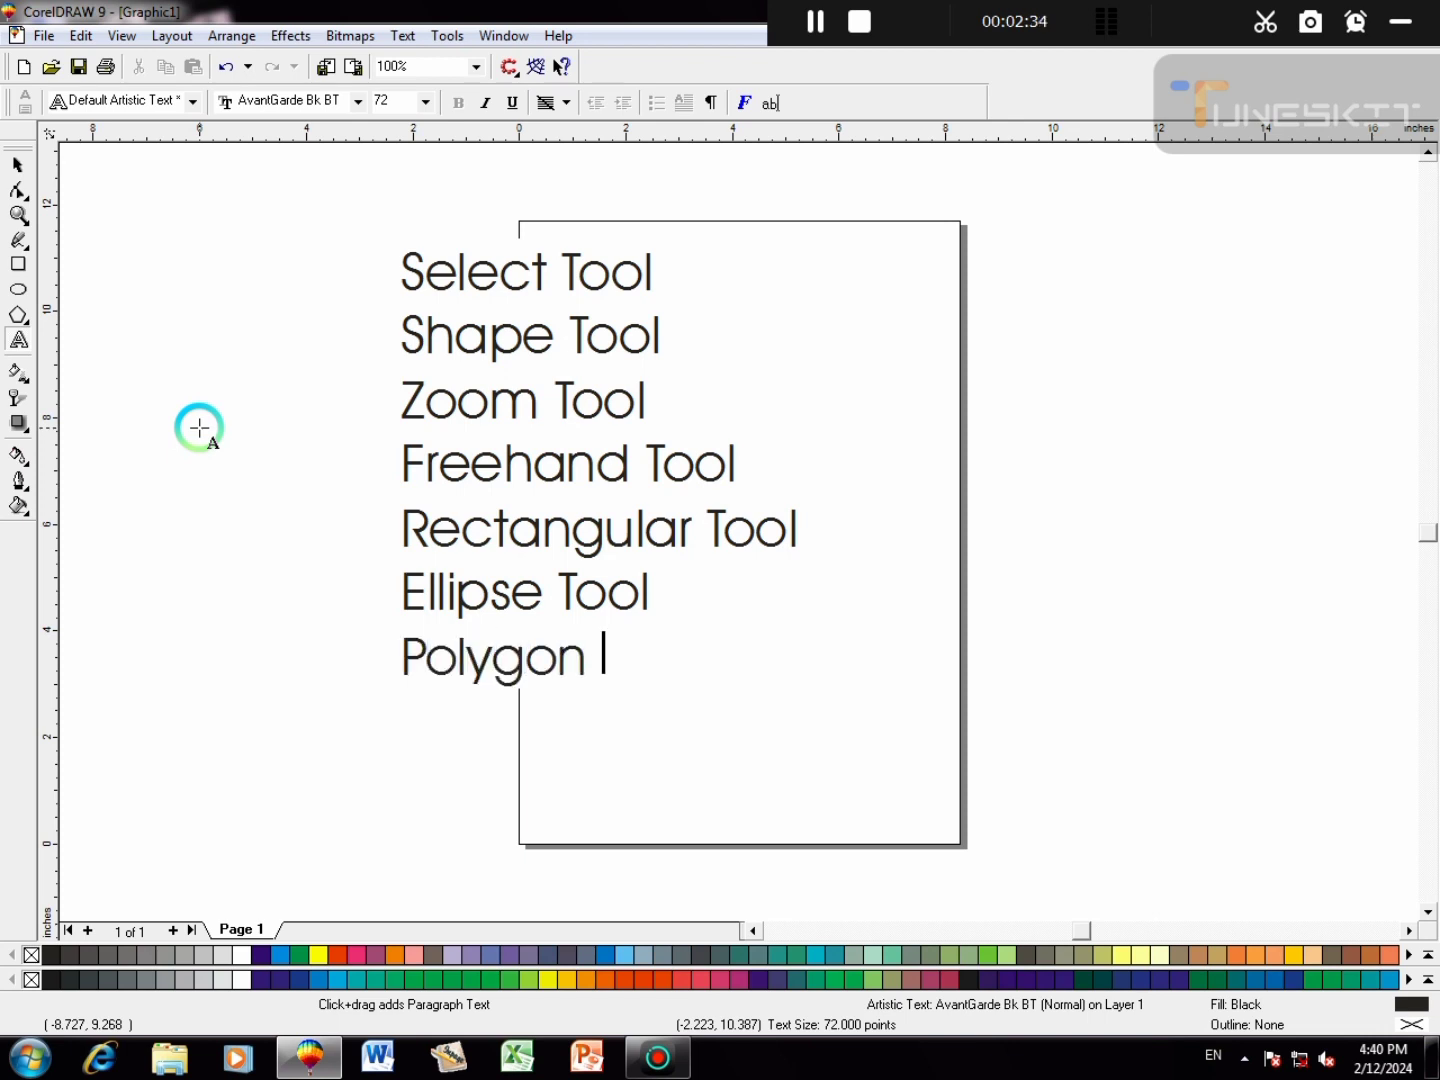
type("Tool")
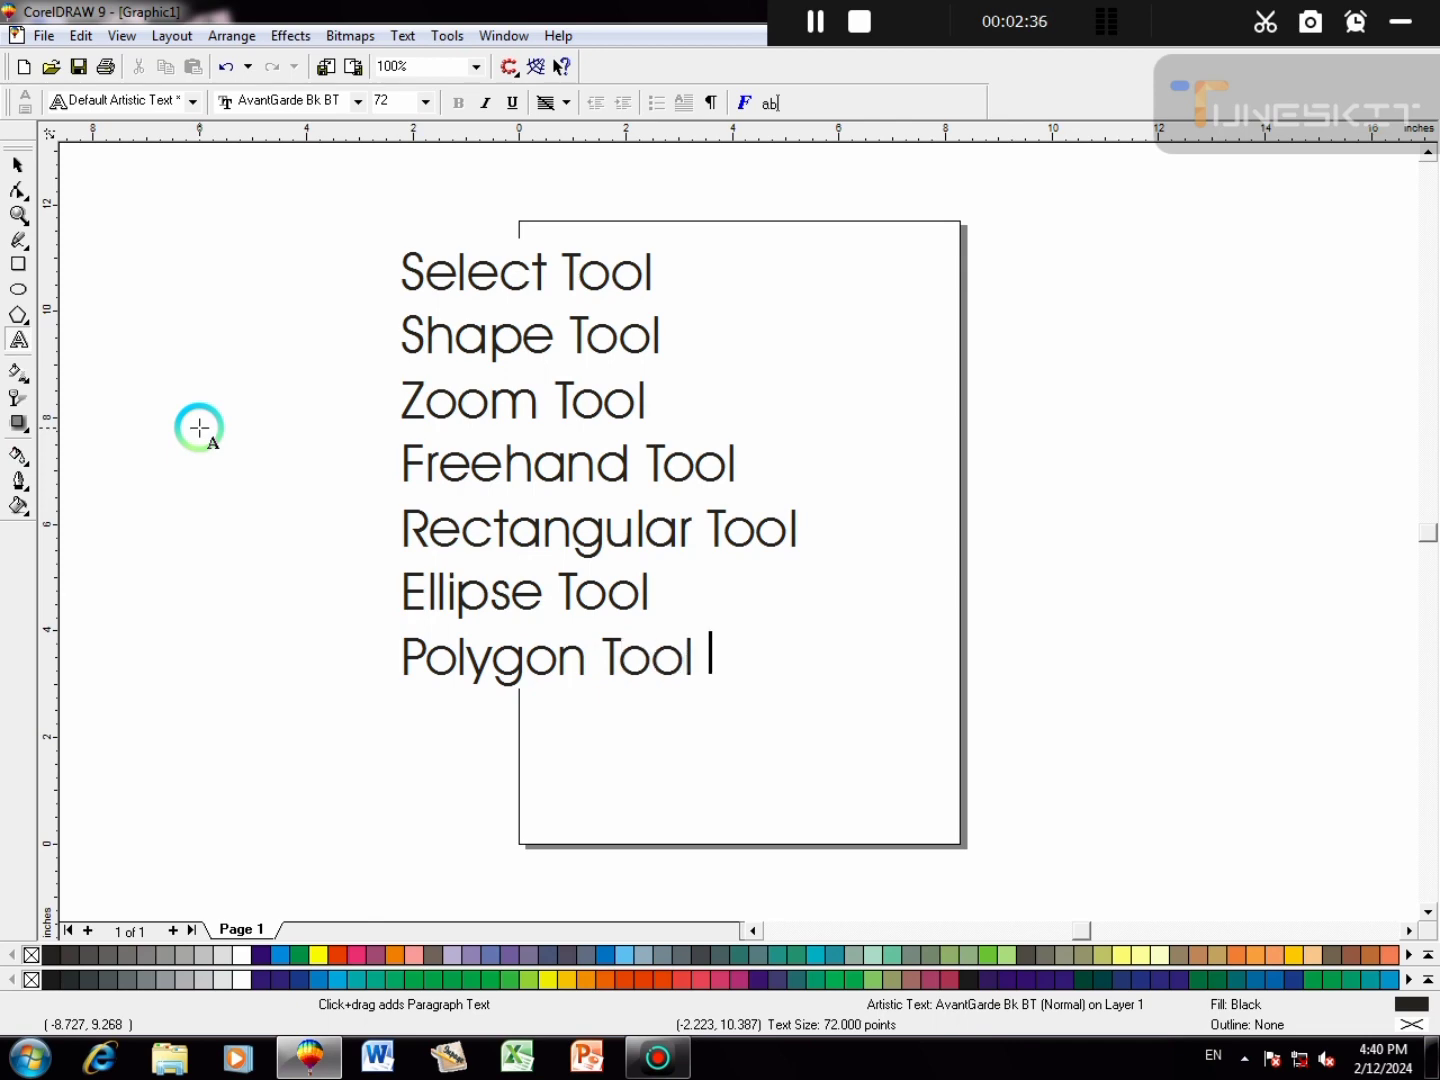
key("Return")
type("Telxt Tool")
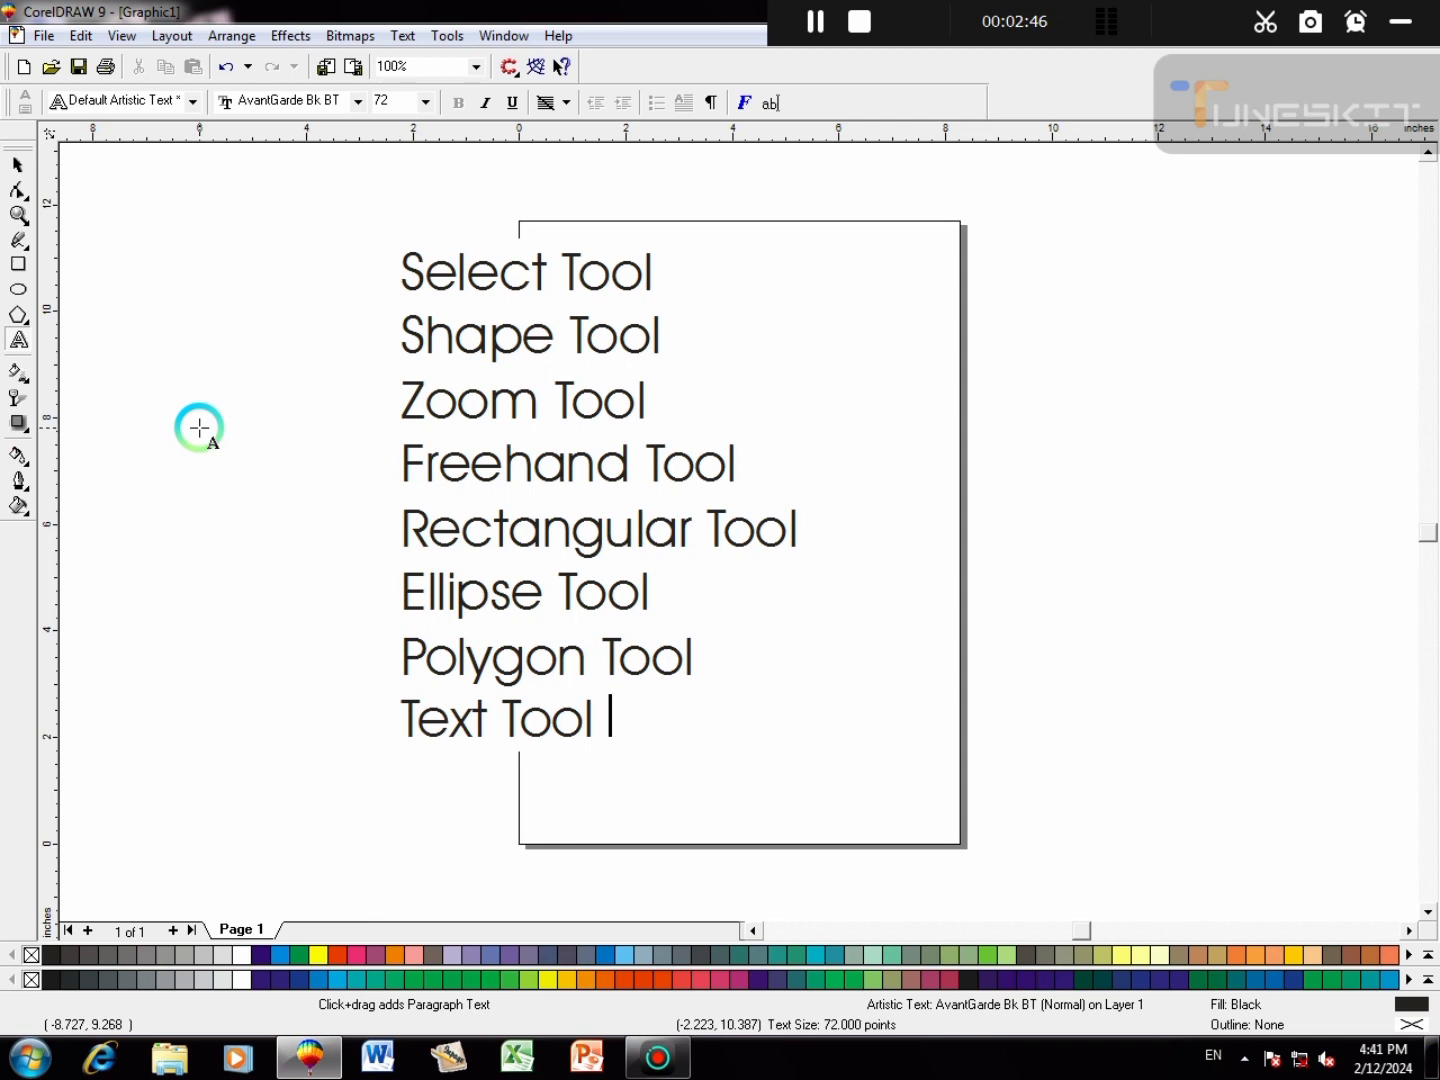
- Start the ninth line of the list with the word "Transperacy"
key("Return")
type("Tran")
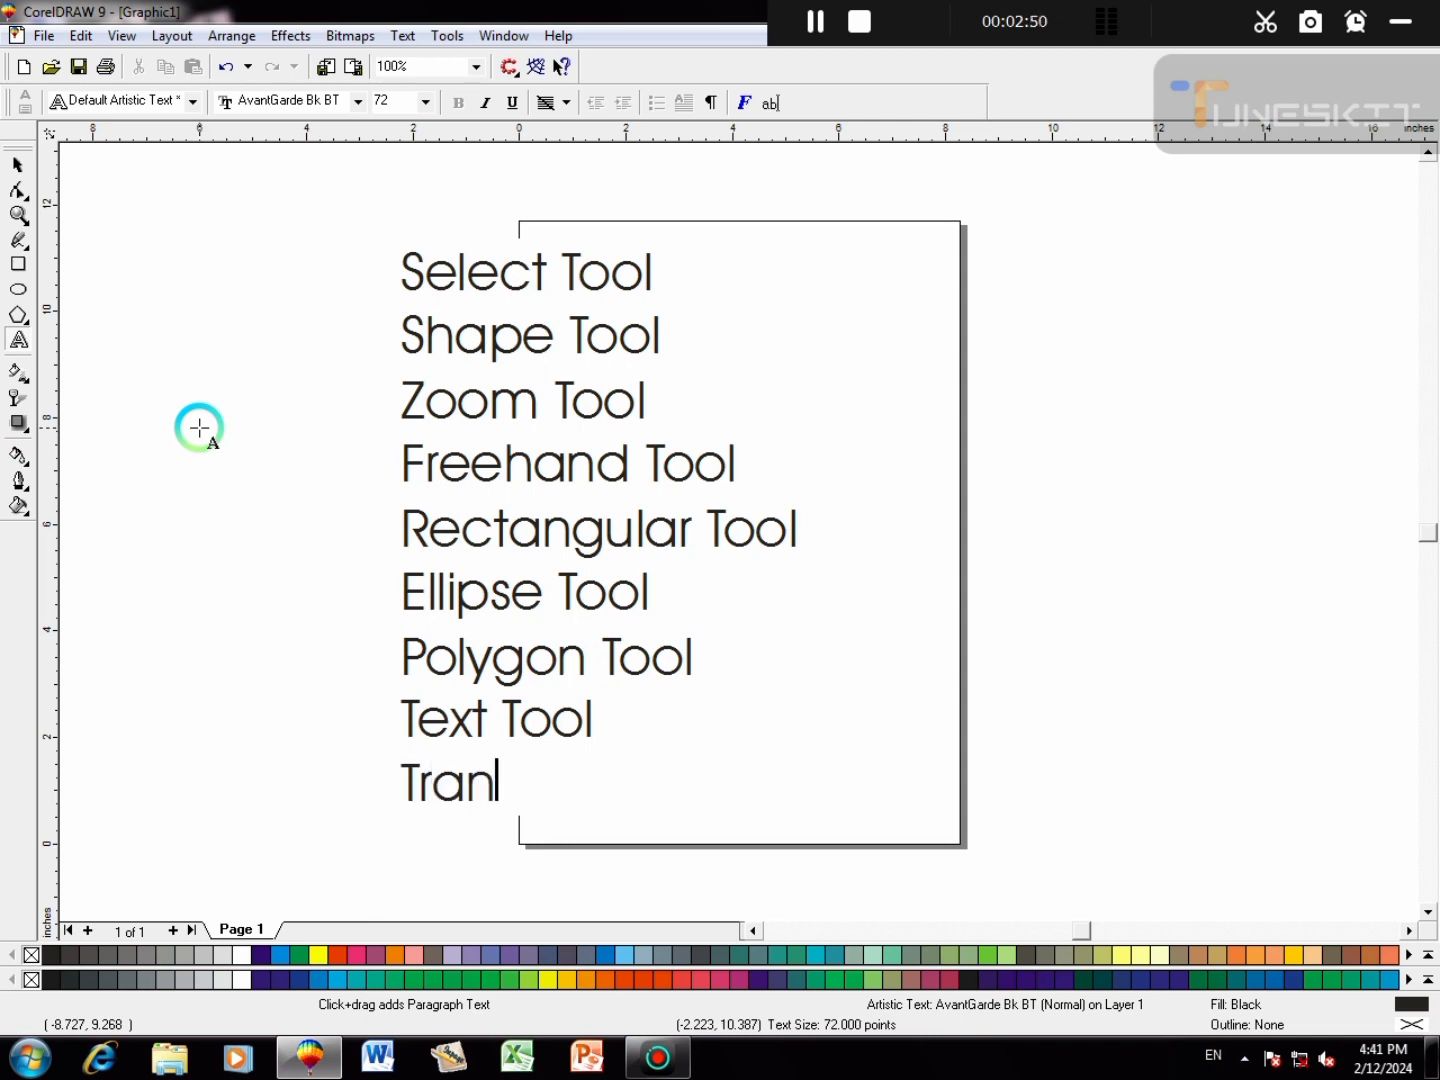
type("spe")
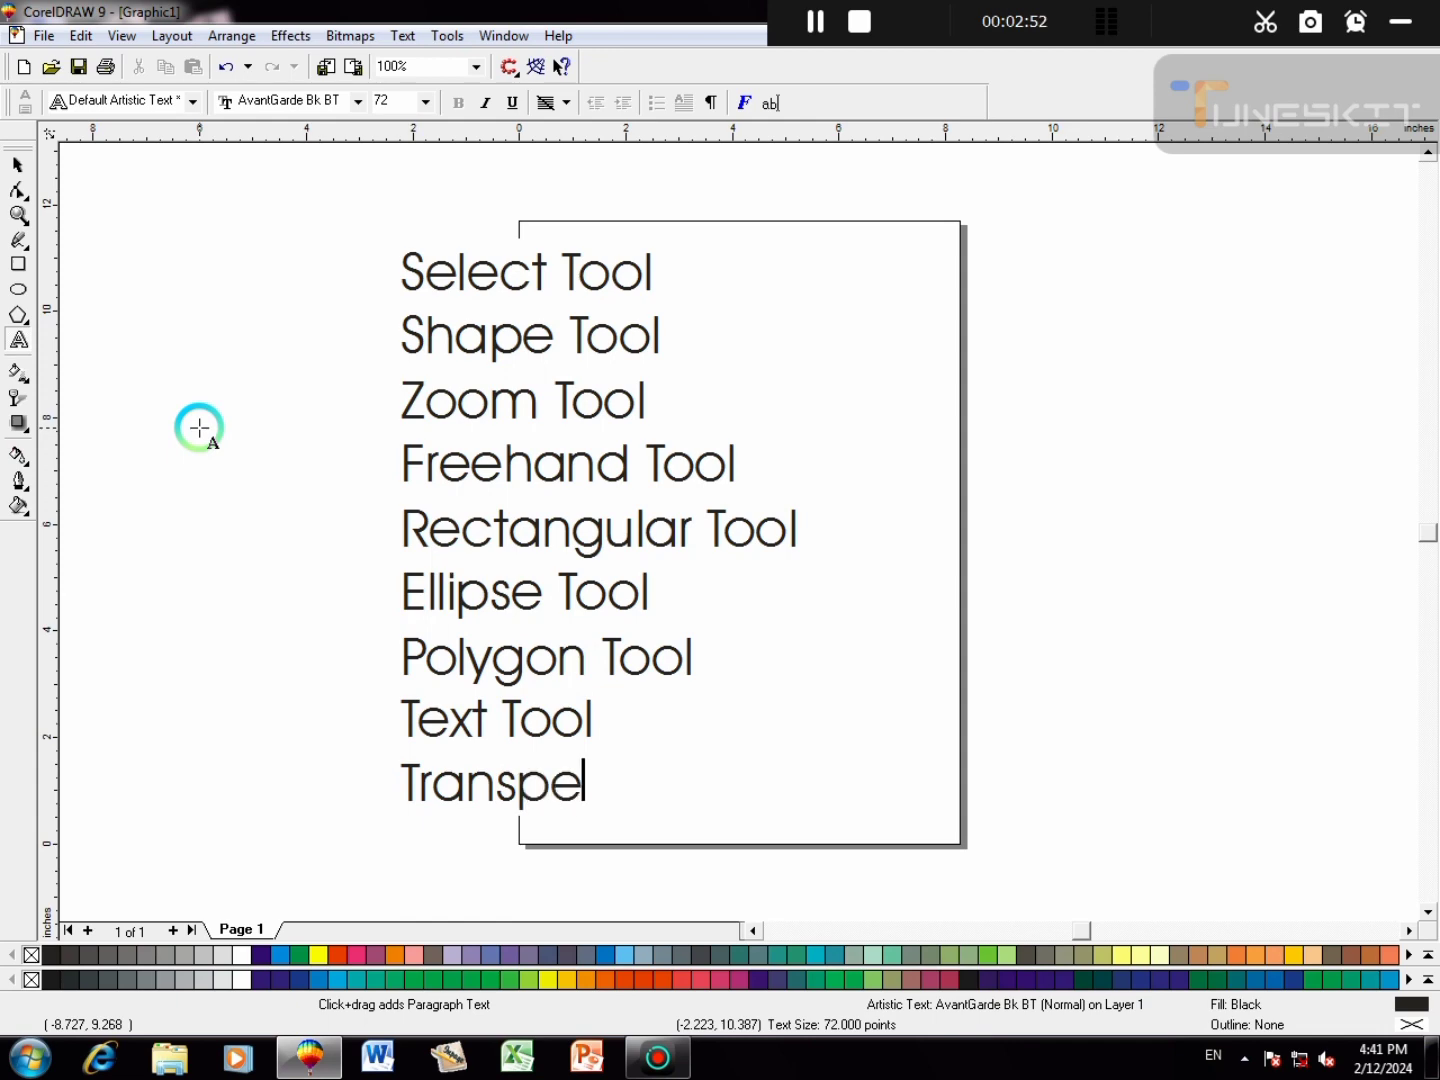
type("racy")
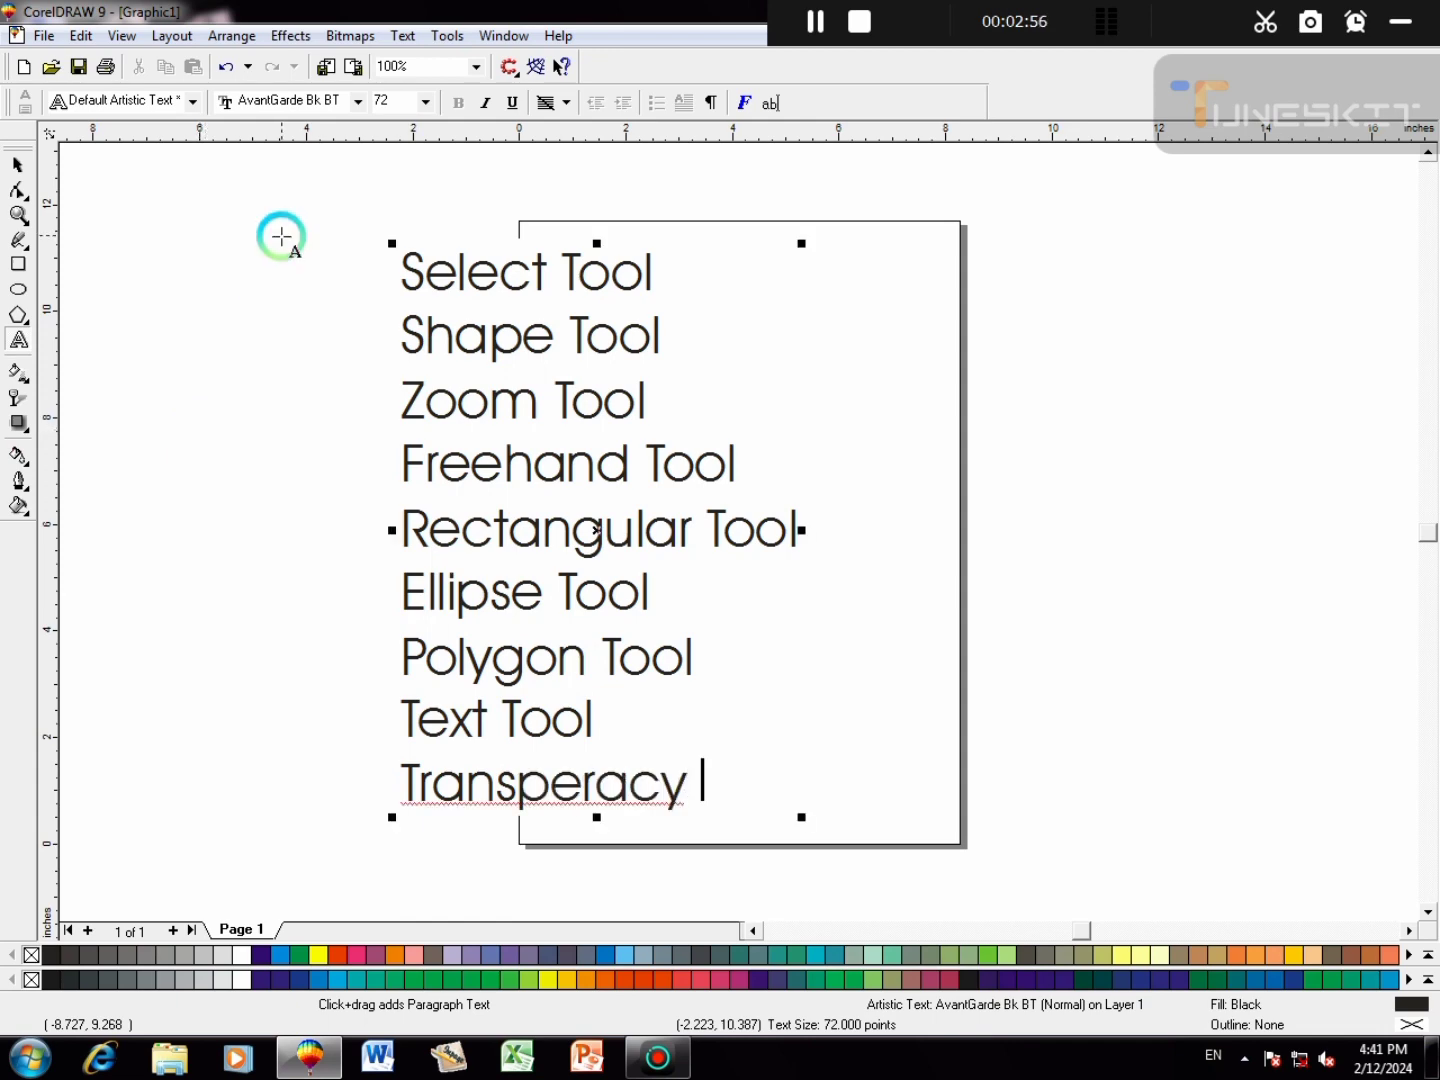
- Correct the spelling of the ninth line's word to "Transparency"
right_click(643, 779)
left_click(588, 787)
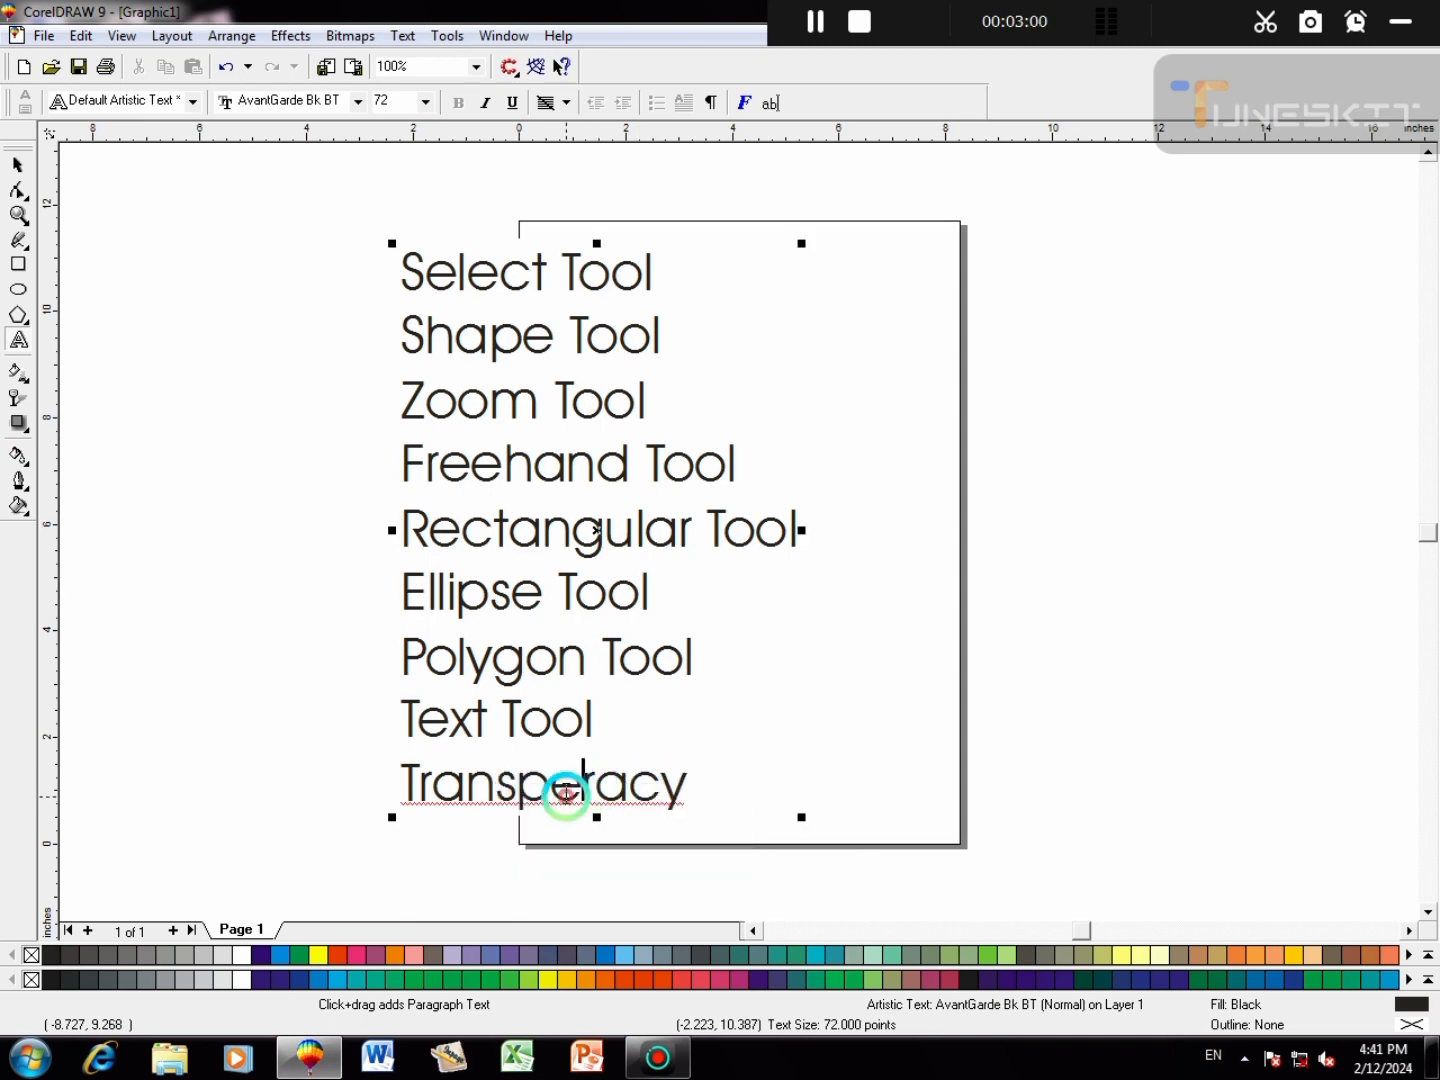
key("BackSpace")
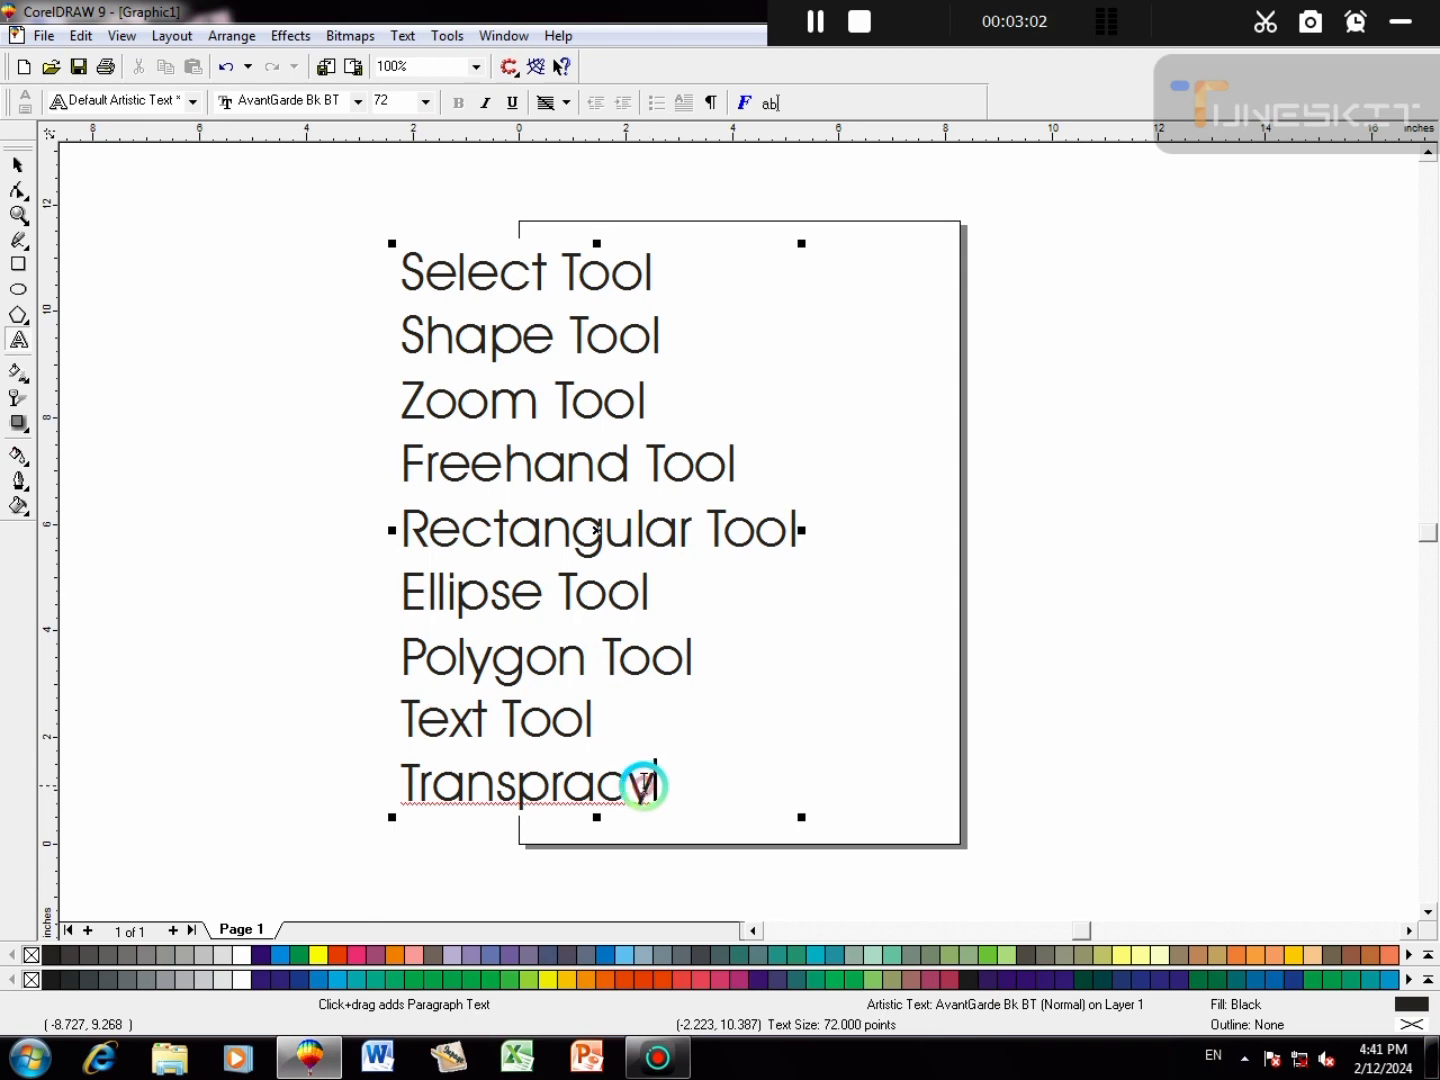
right_click(595, 794)
left_click(566, 792)
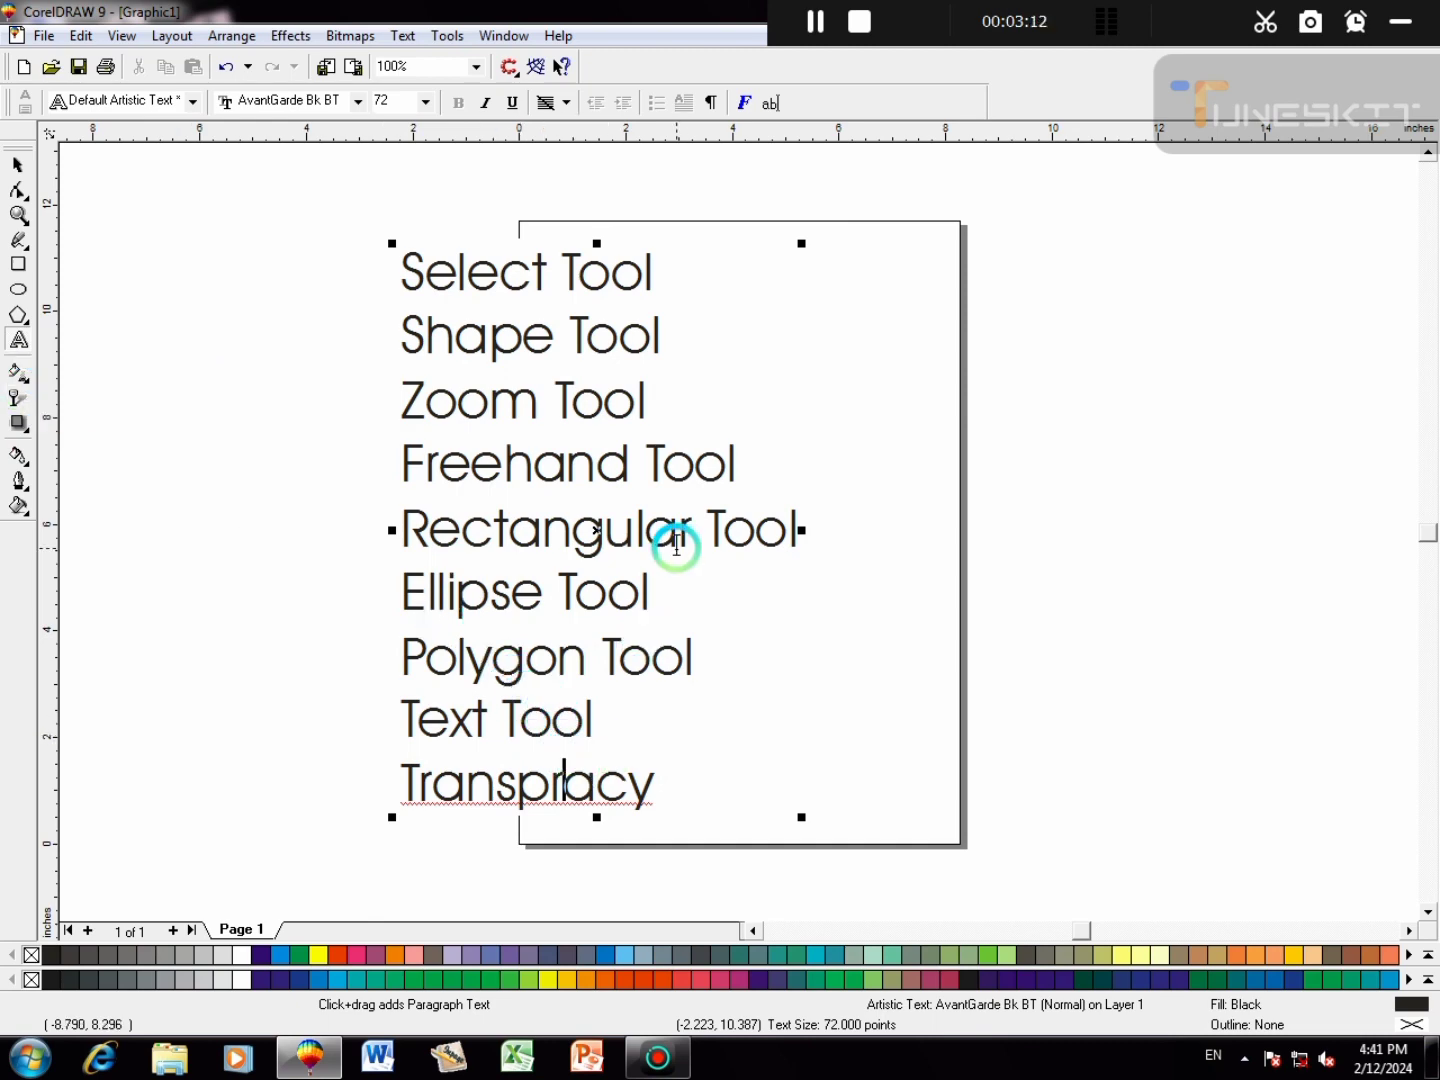
key("Left")
type("a")
key("Right")
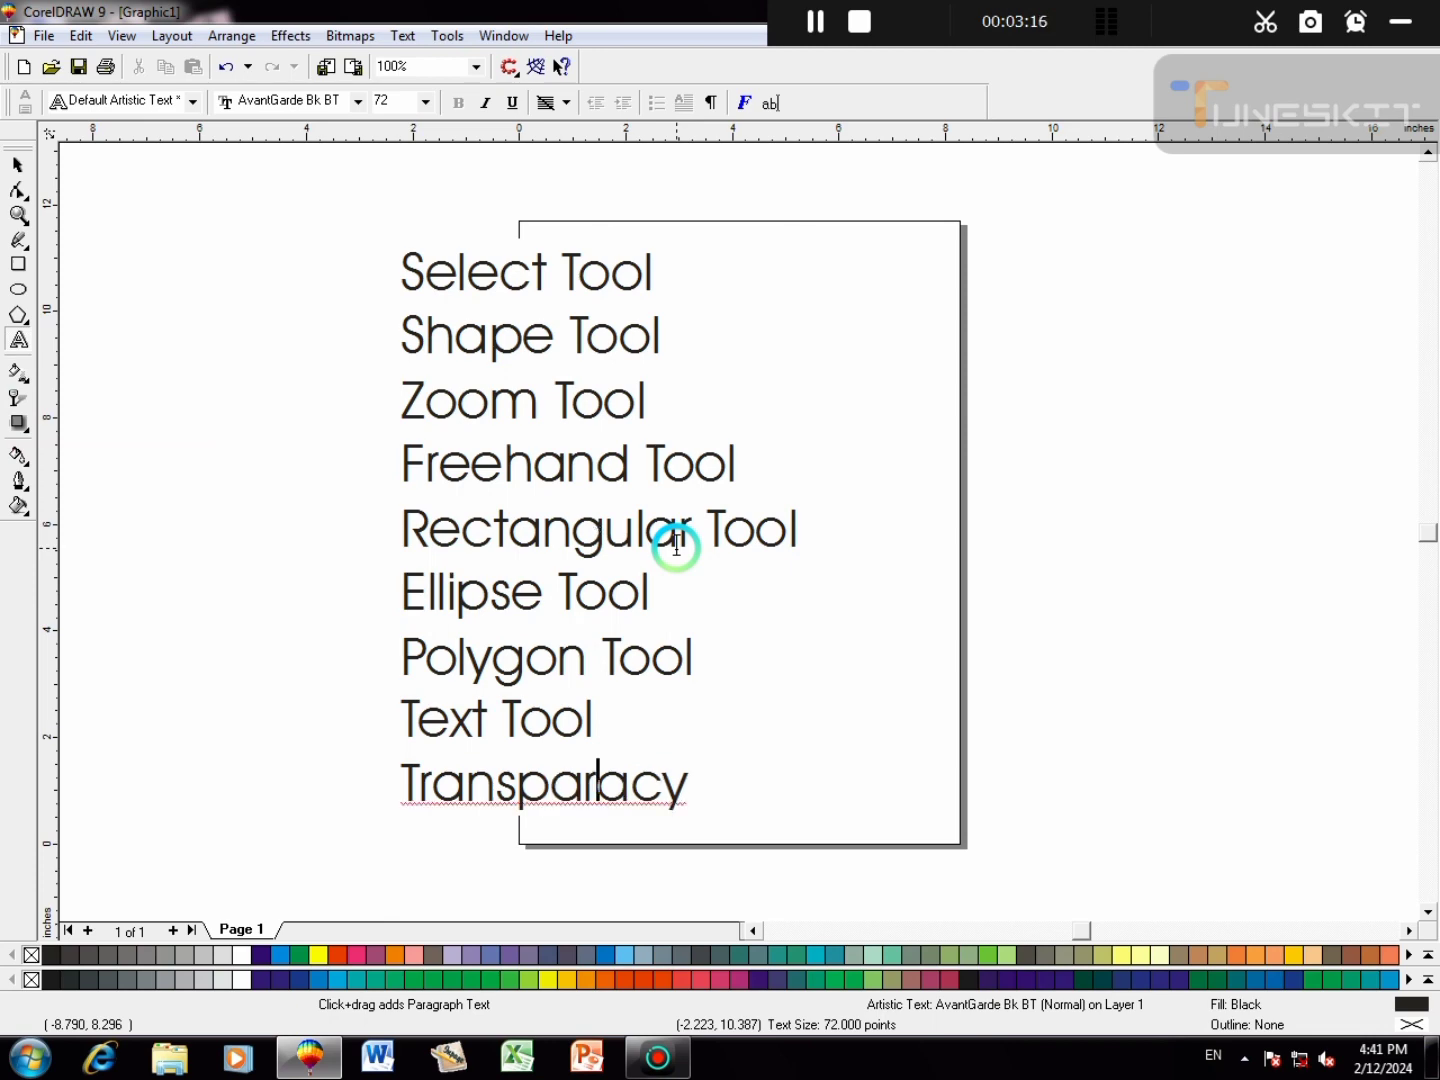
key("Delete")
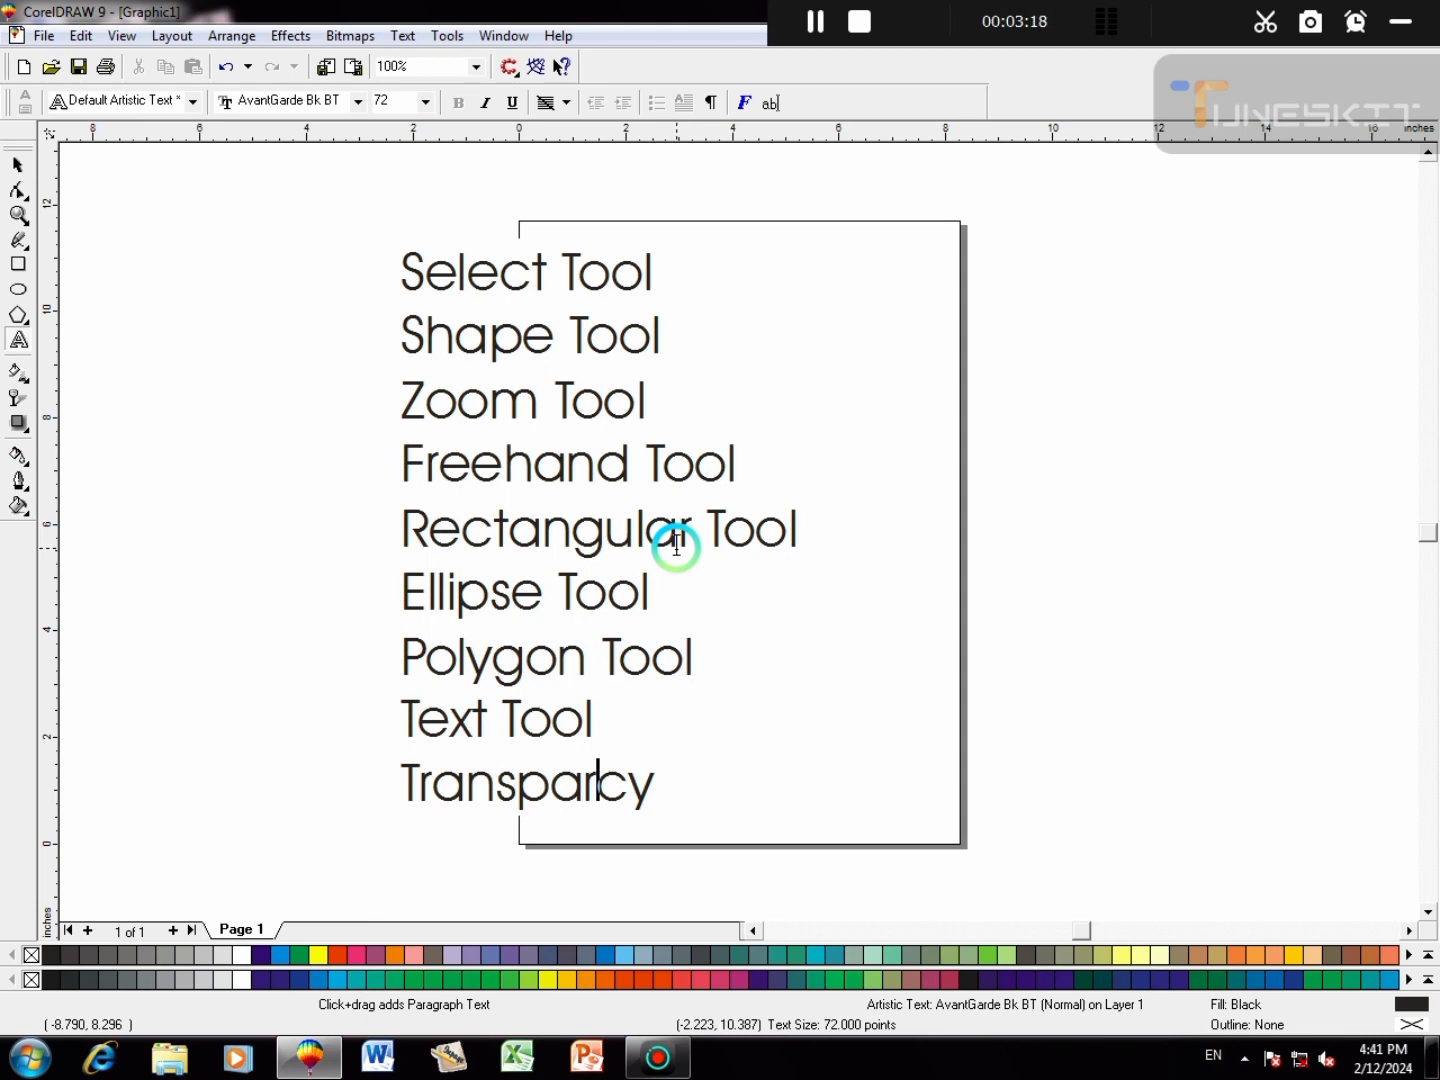
type("en")
key("Right")
key("Right")
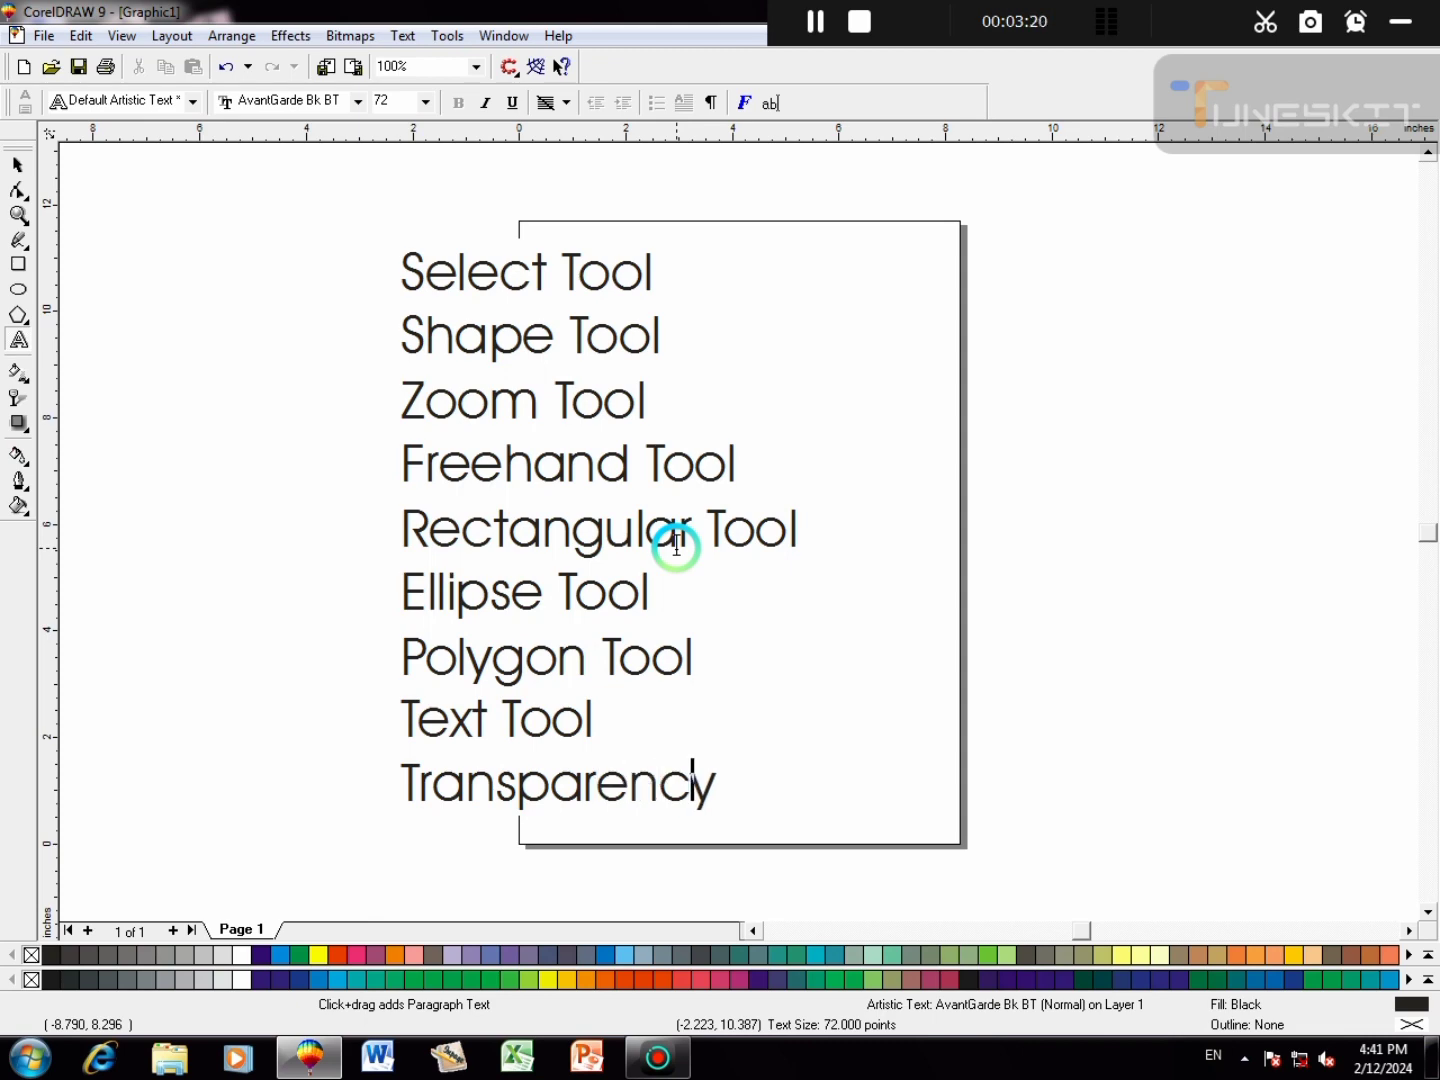
- Complete the ninth line with "Tool" and add the lines "Blend Tool", "Outline Tool" and "Fill Color Tool" below it
type("Tool")
key("Return")
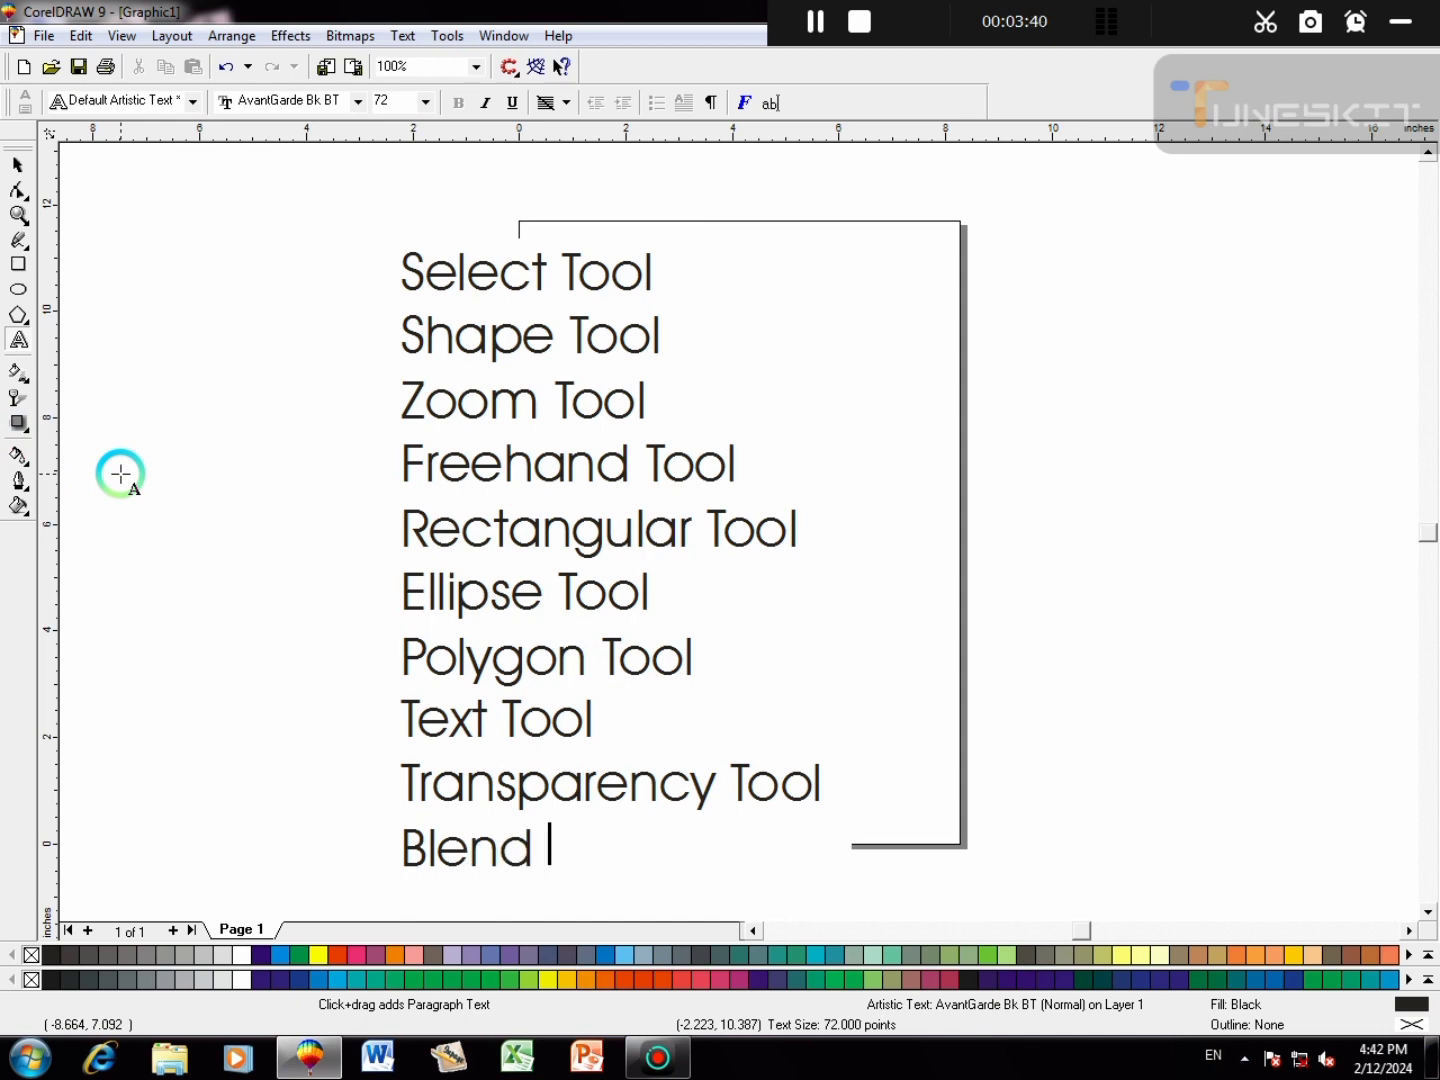
key("Return")
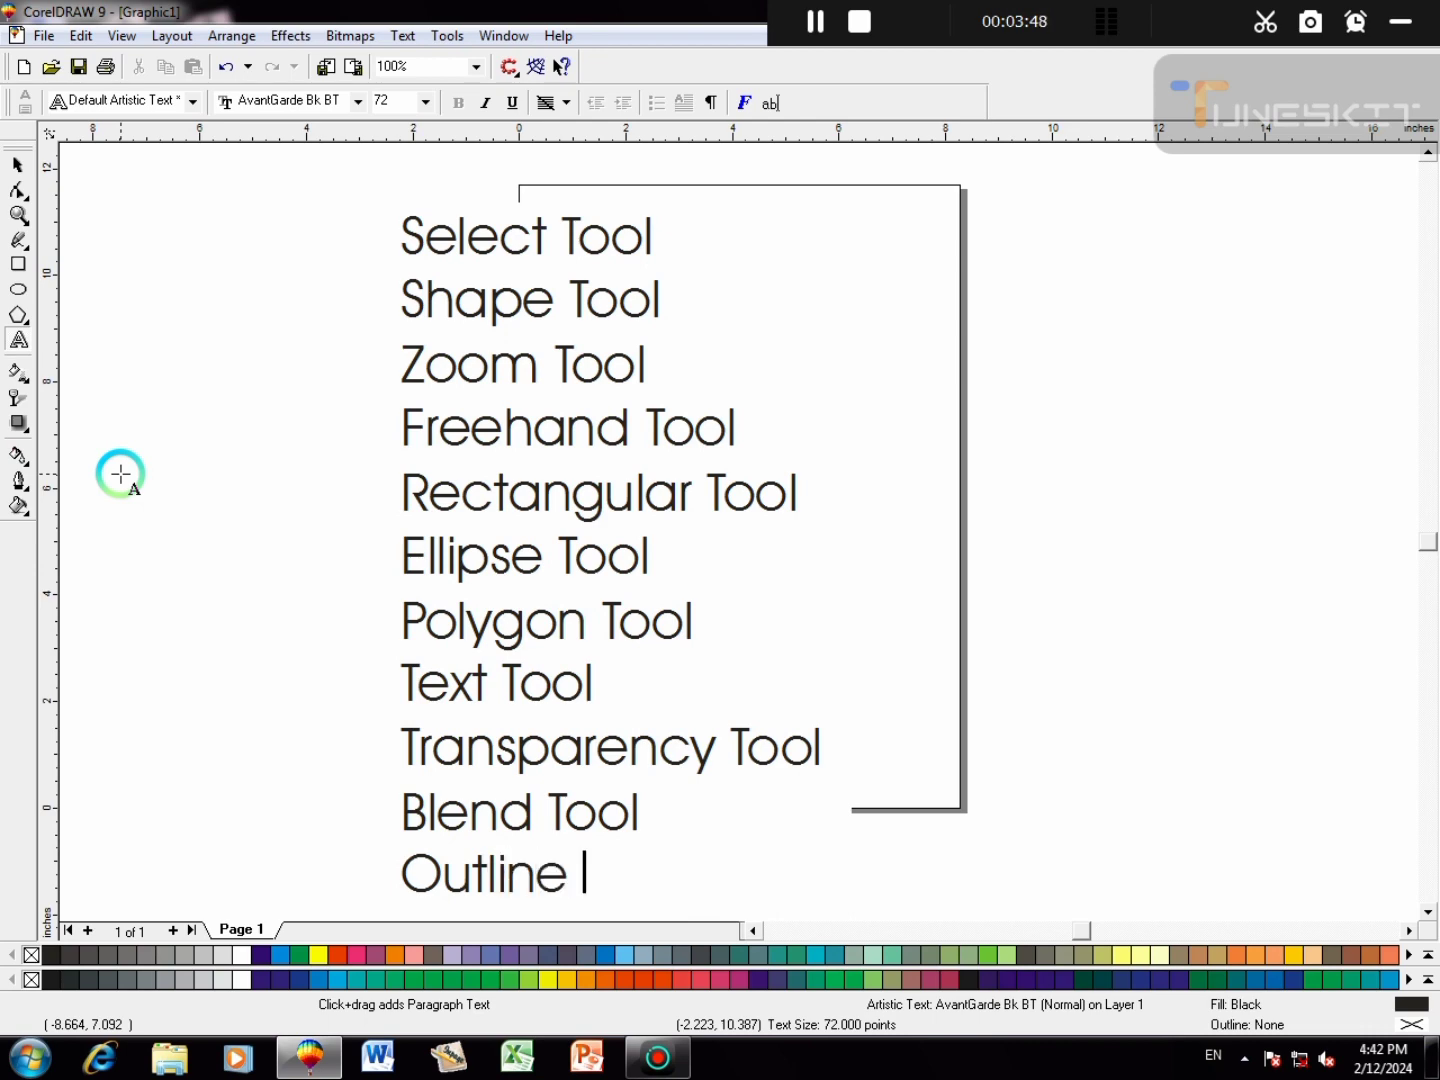
key("Return")
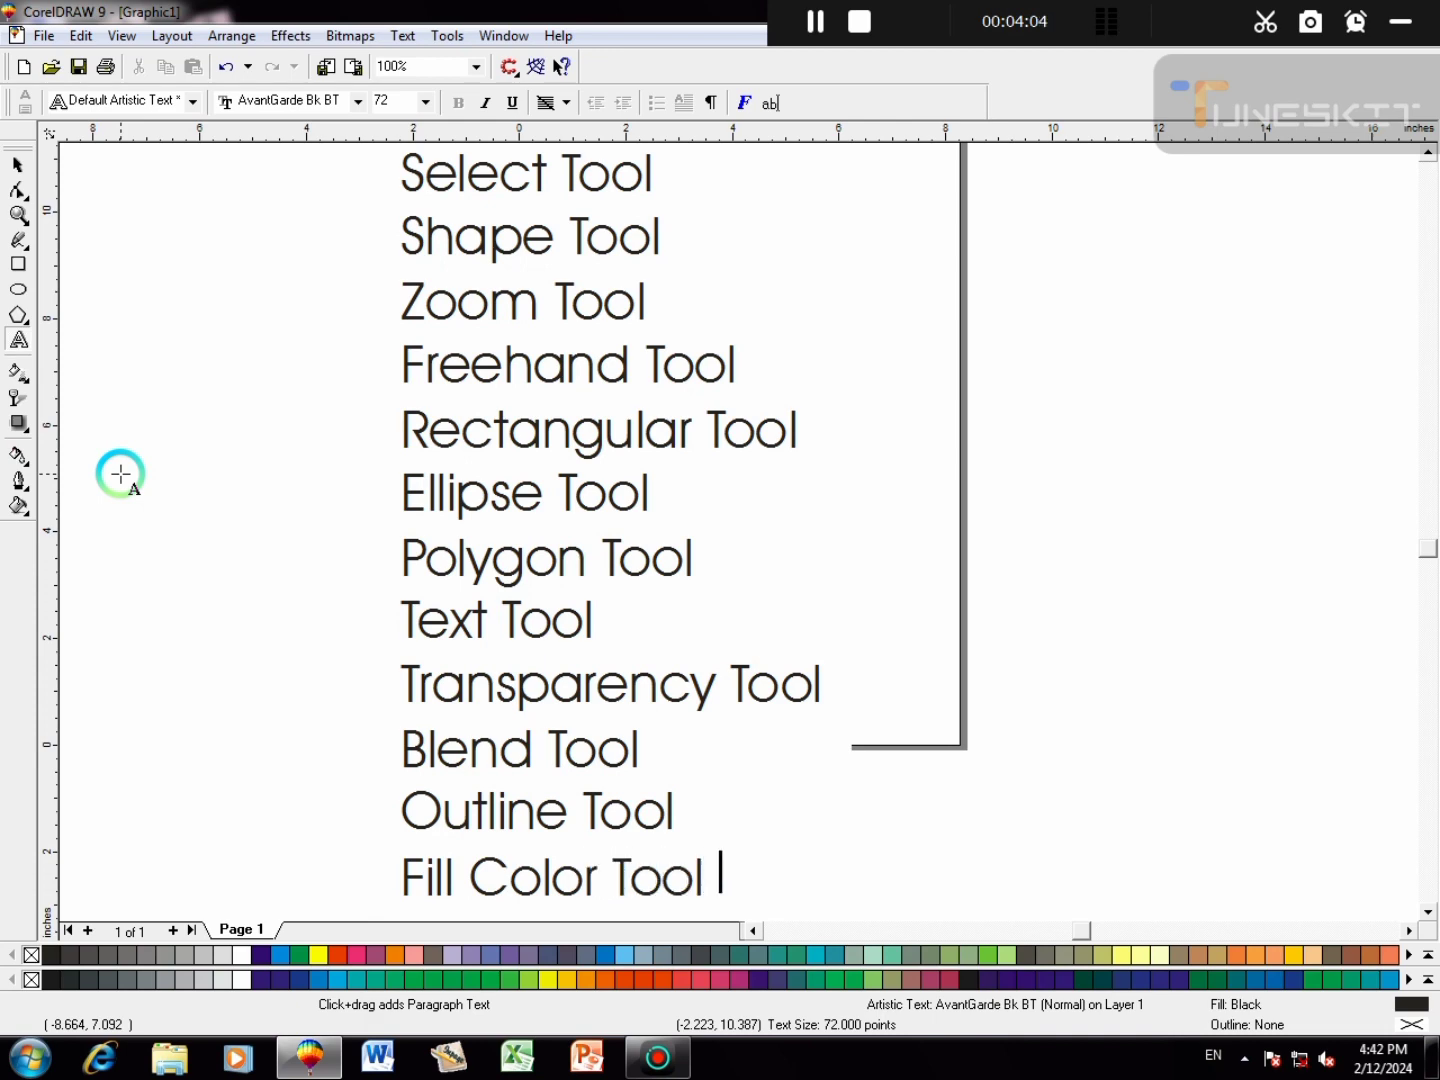
- Finish the text entry and set the whole list's font to Berlin Sans FB Demi
left_click(17, 165)
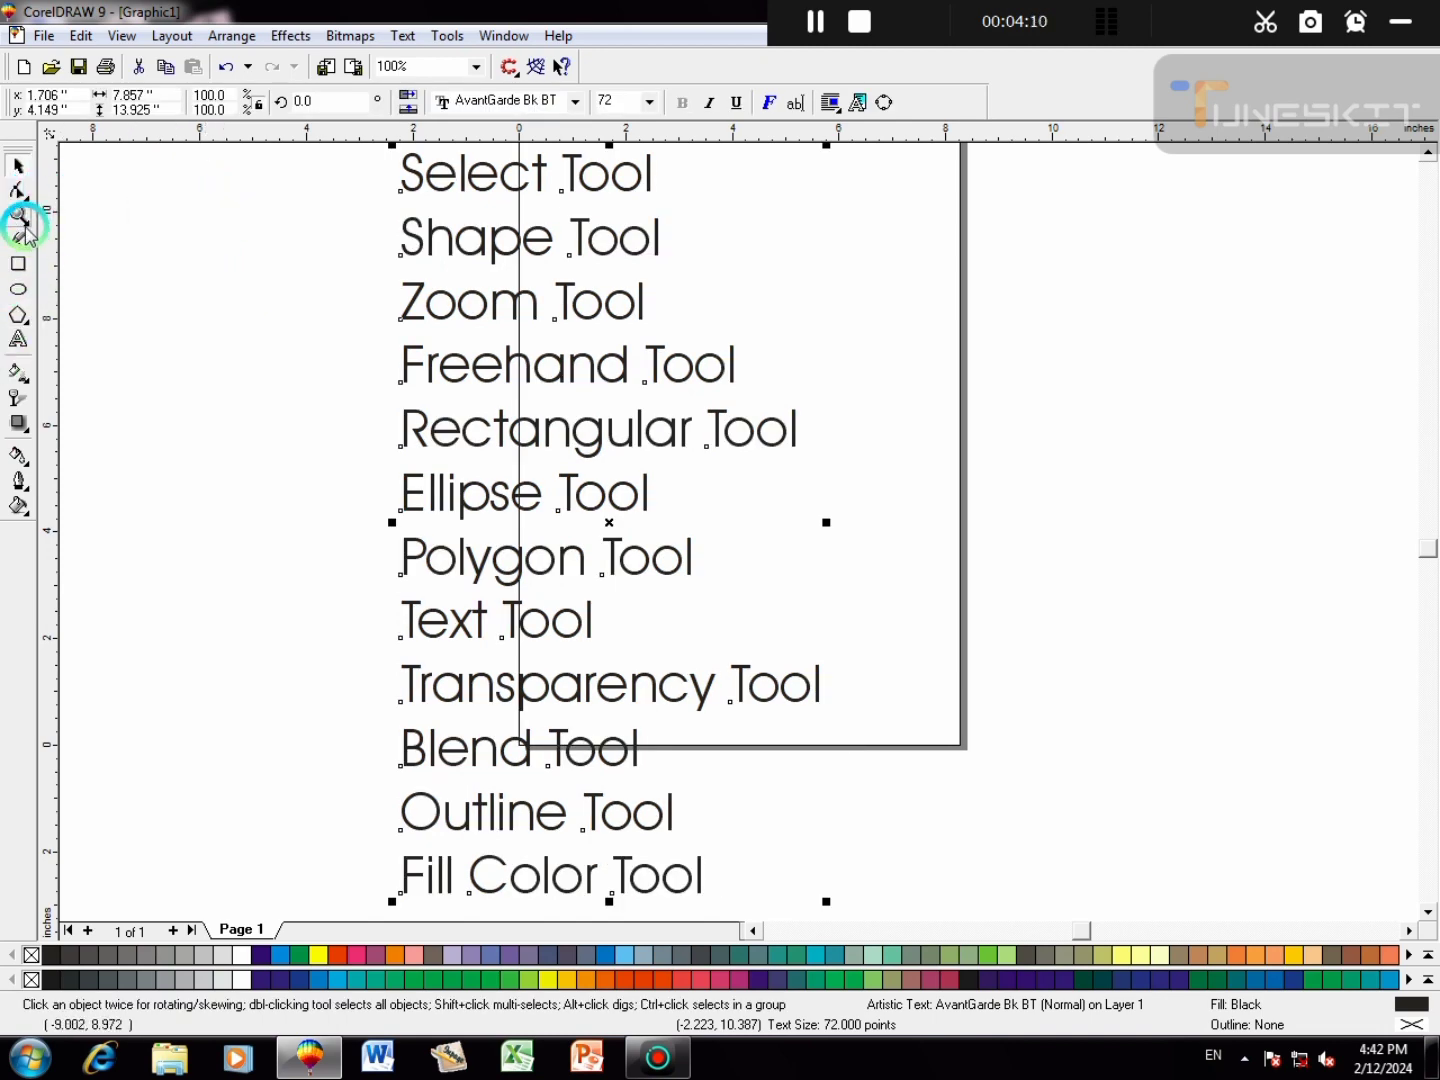
left_click(19, 225)
left_click(22, 230)
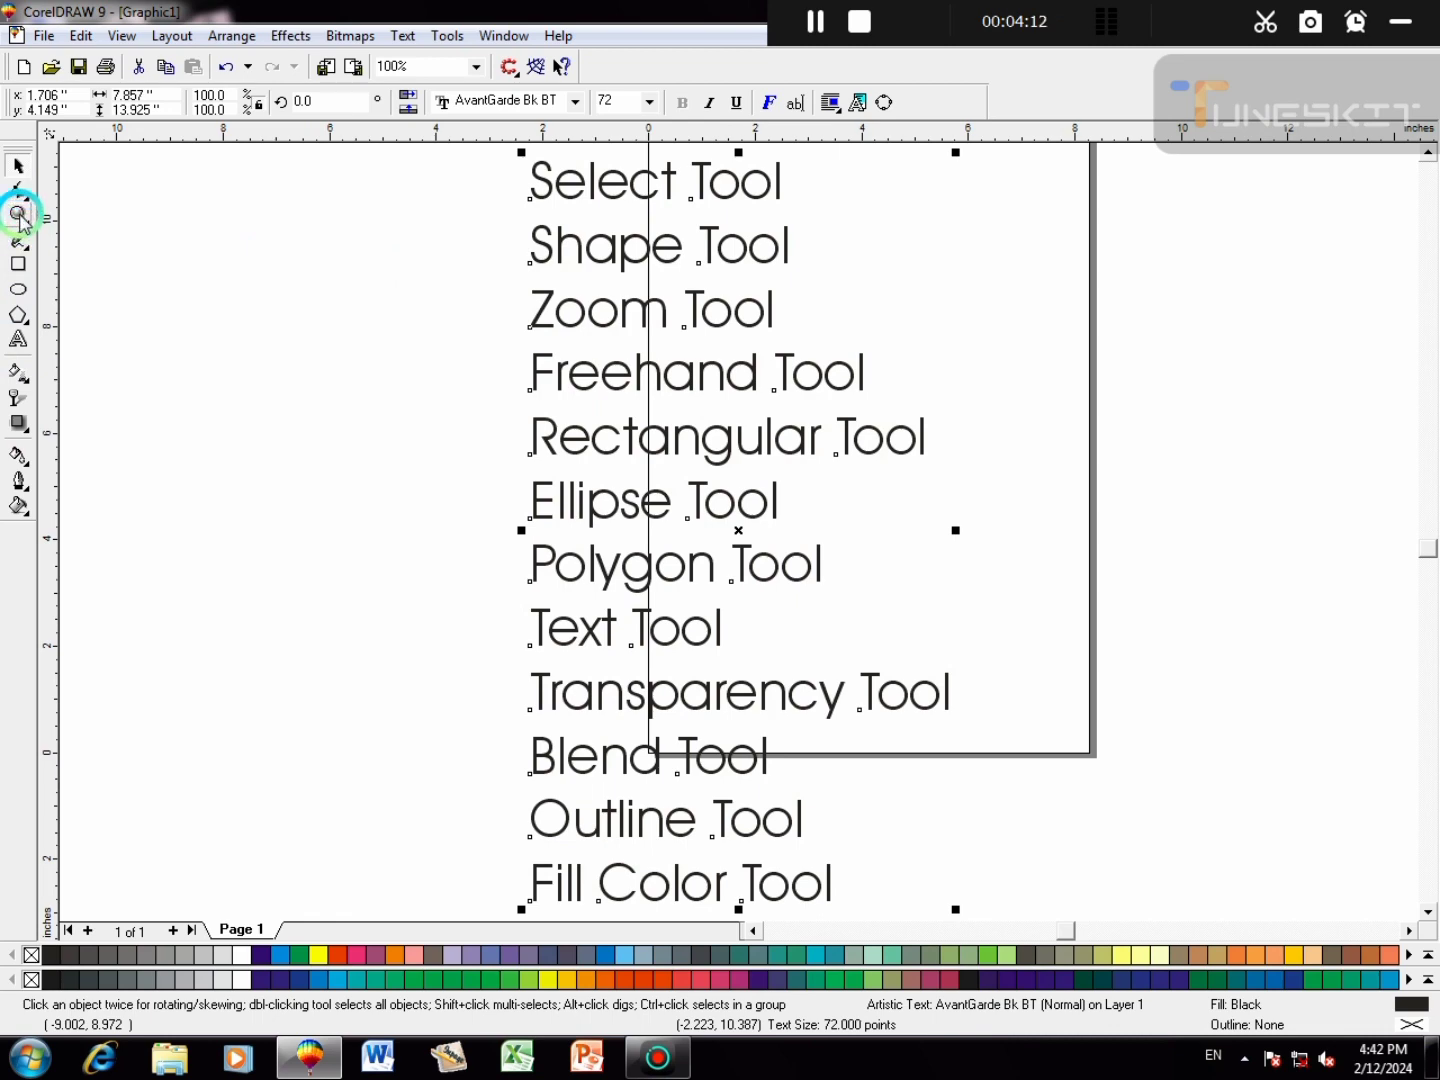
left_click(114, 102)
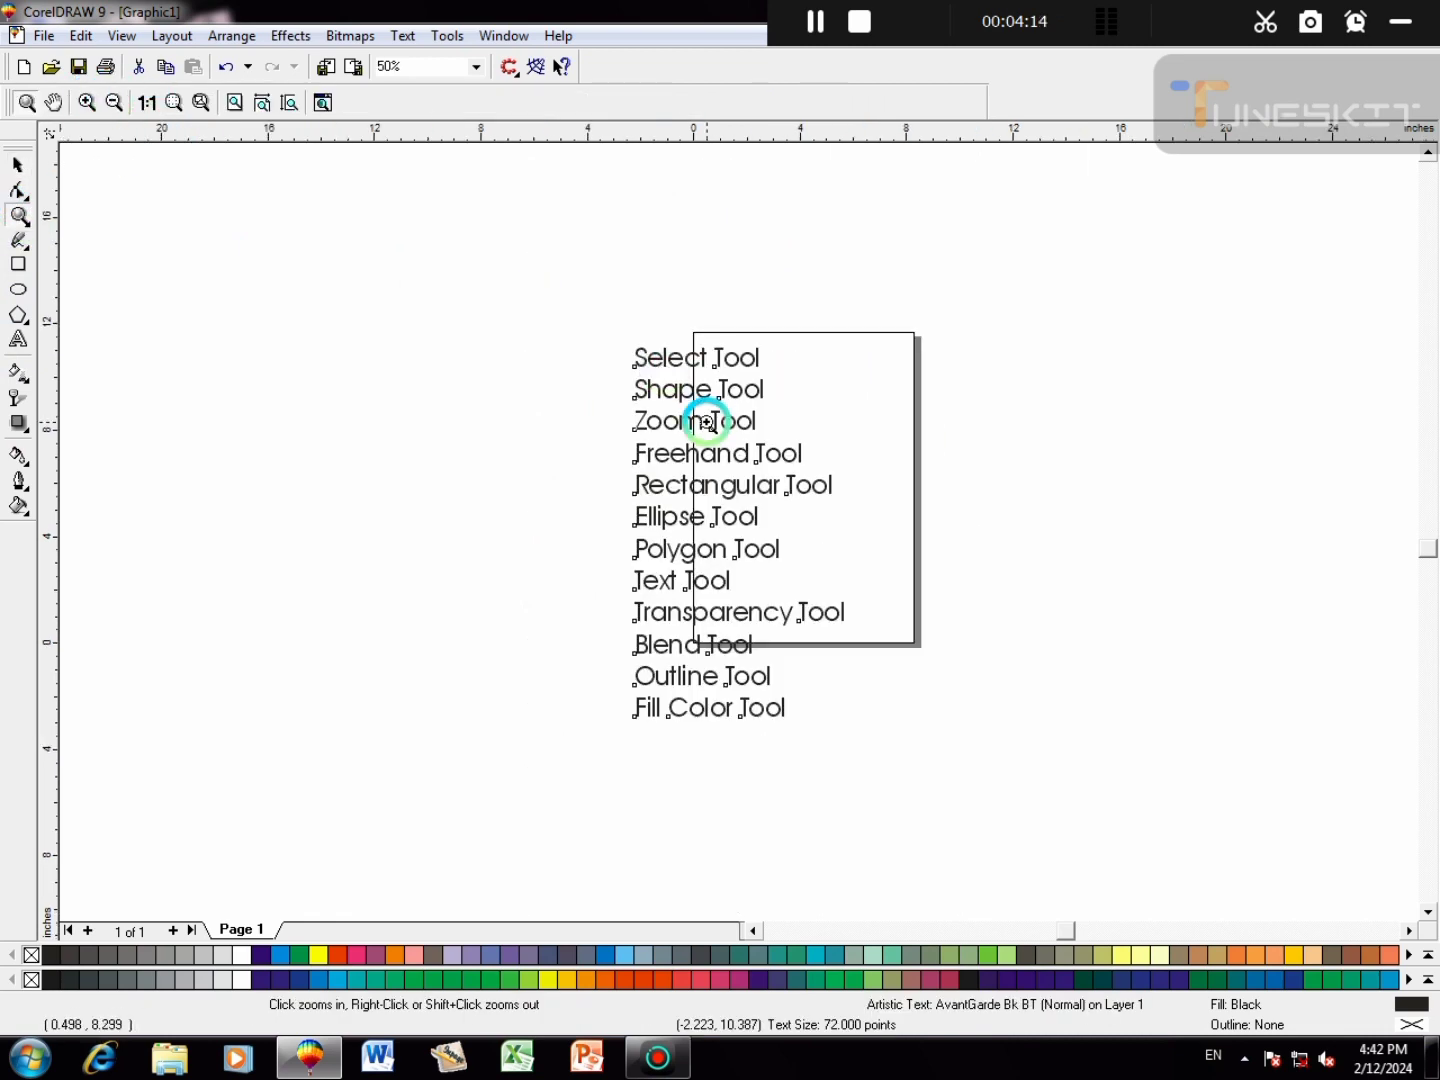
left_click(16, 167)
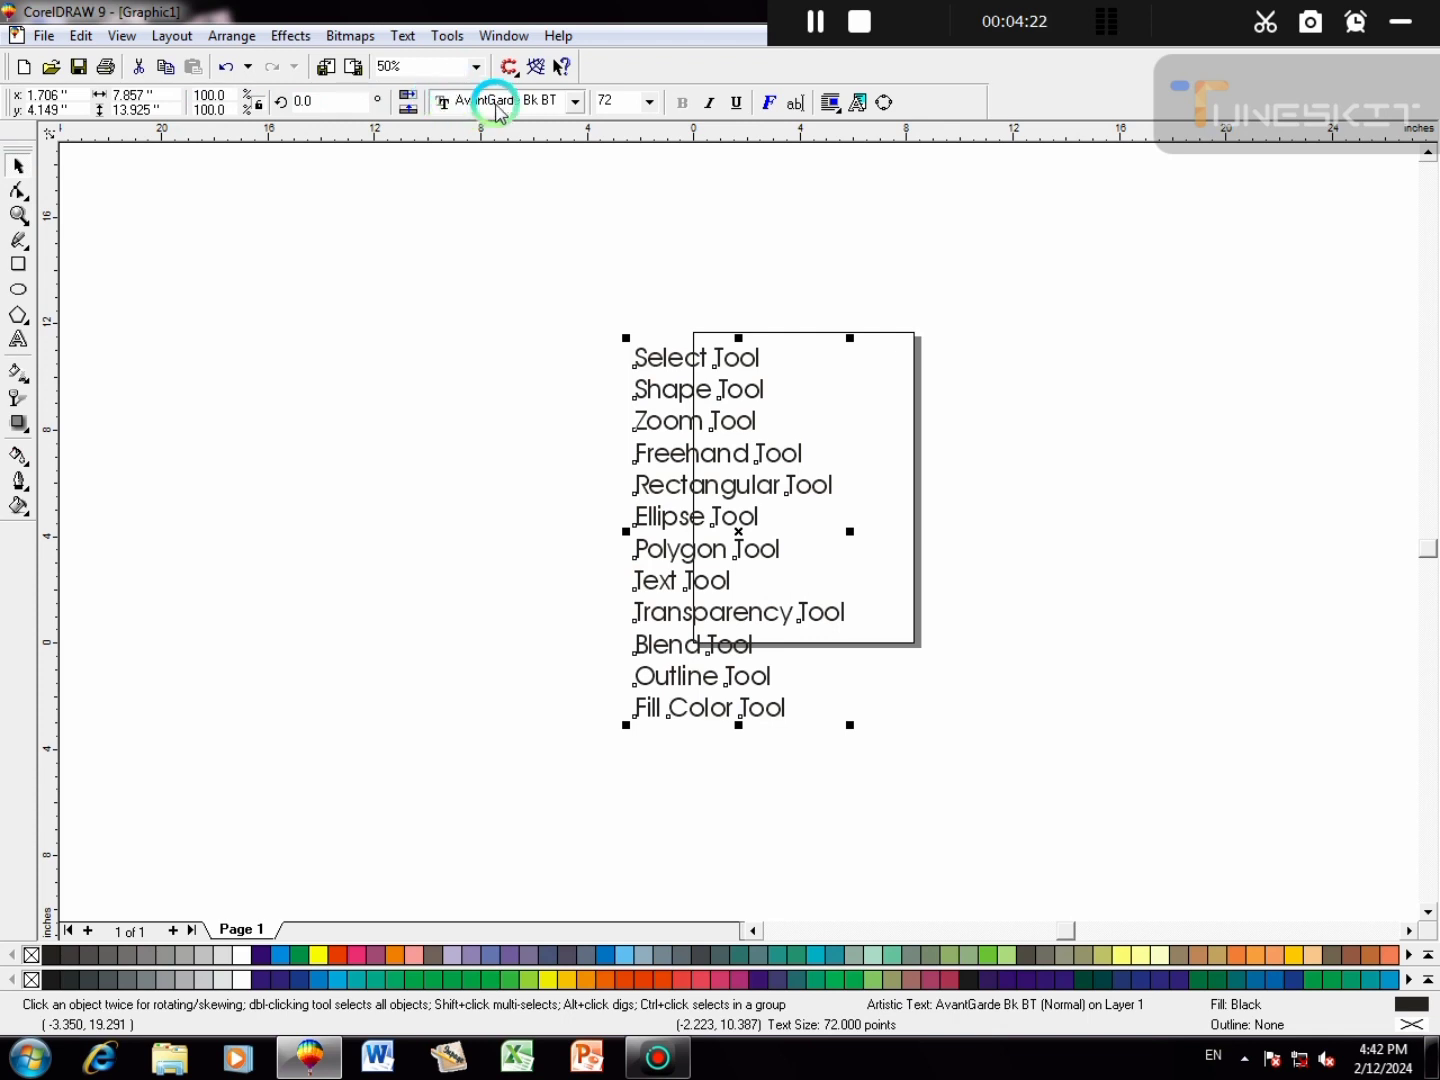
left_click(575, 102)
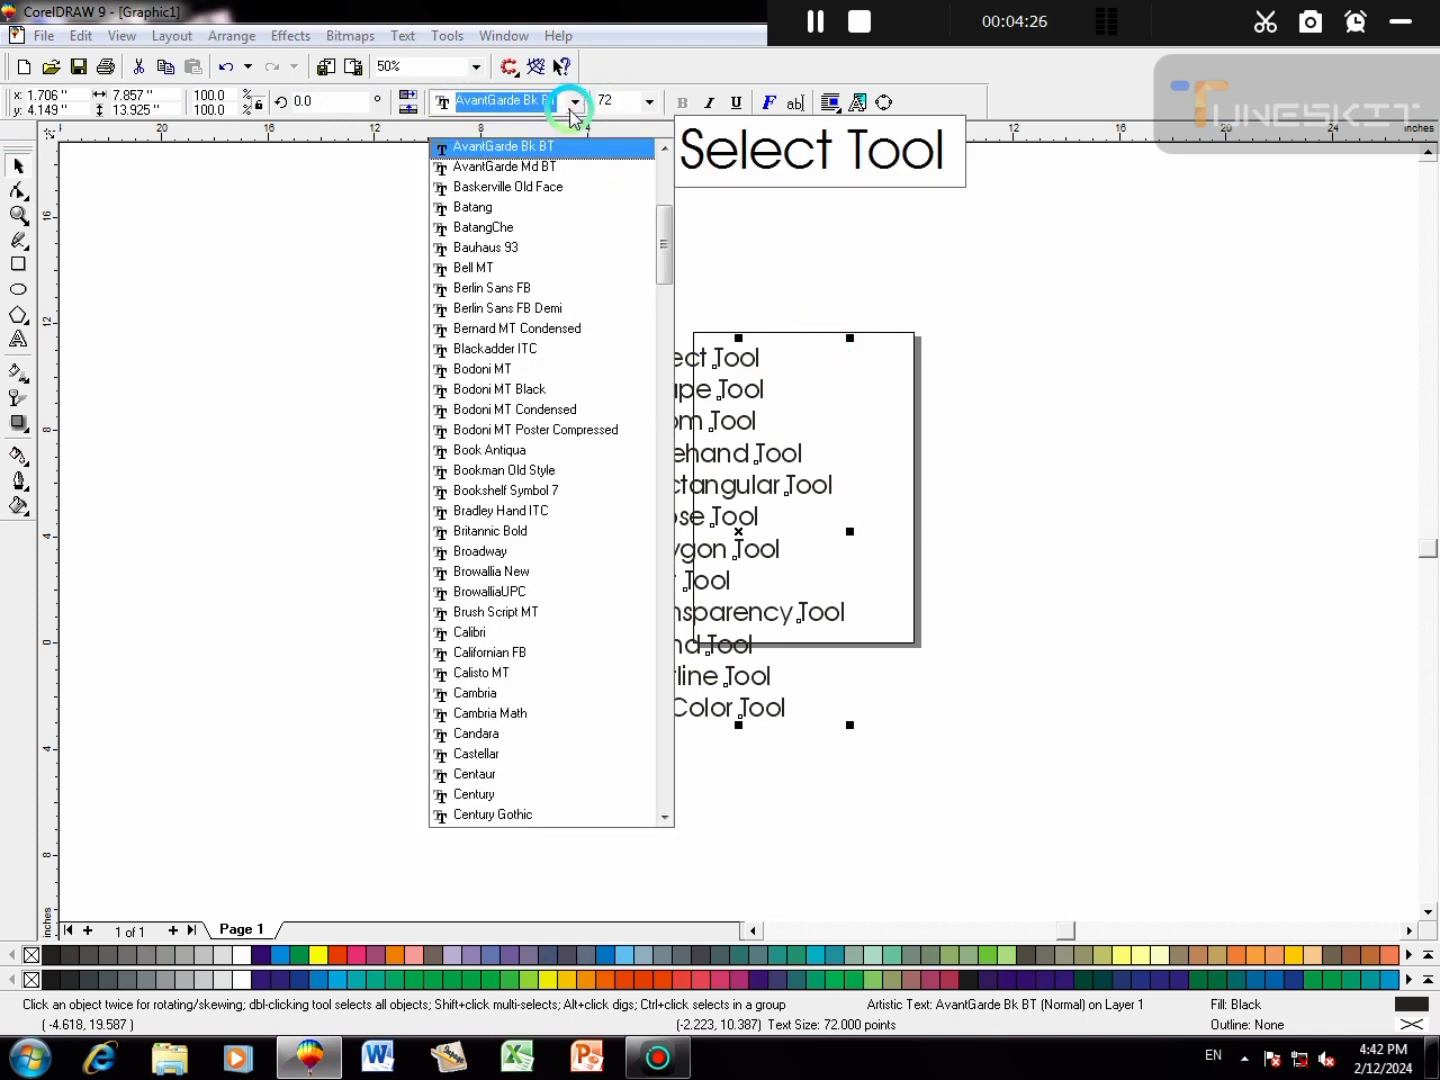
left_click(575, 309)
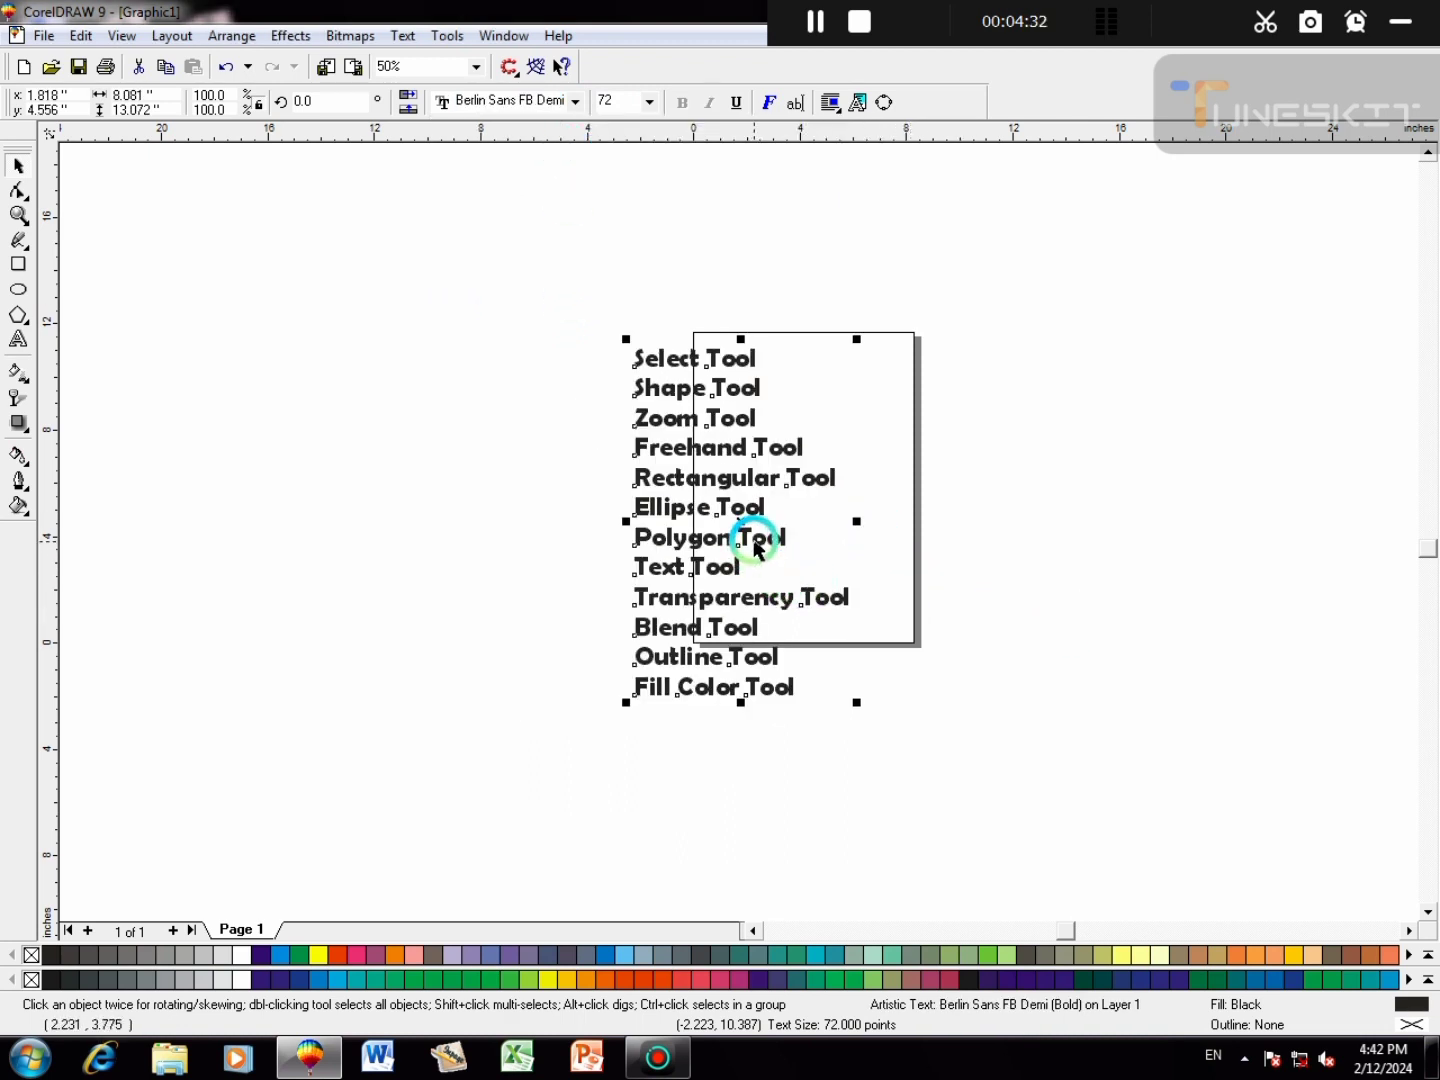
- Move the text list onto the page and shrink it to about 7.6 in wide and 11.5 in high
left_click_drag(754, 541, 819, 524)
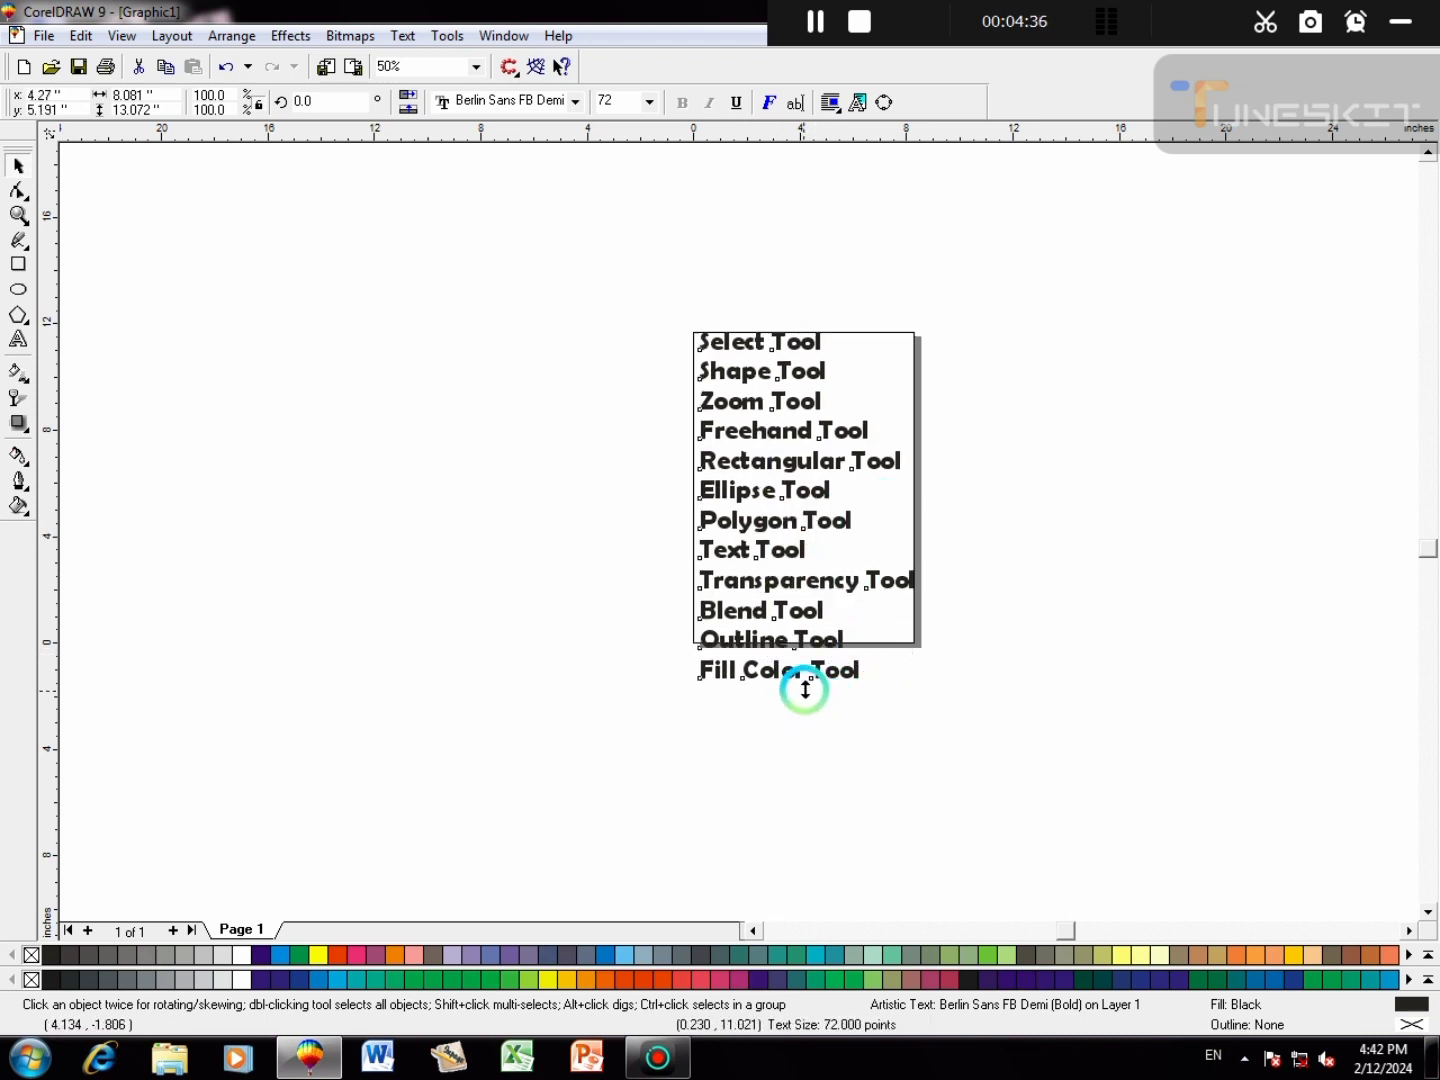
left_click_drag(805, 689, 820, 650)
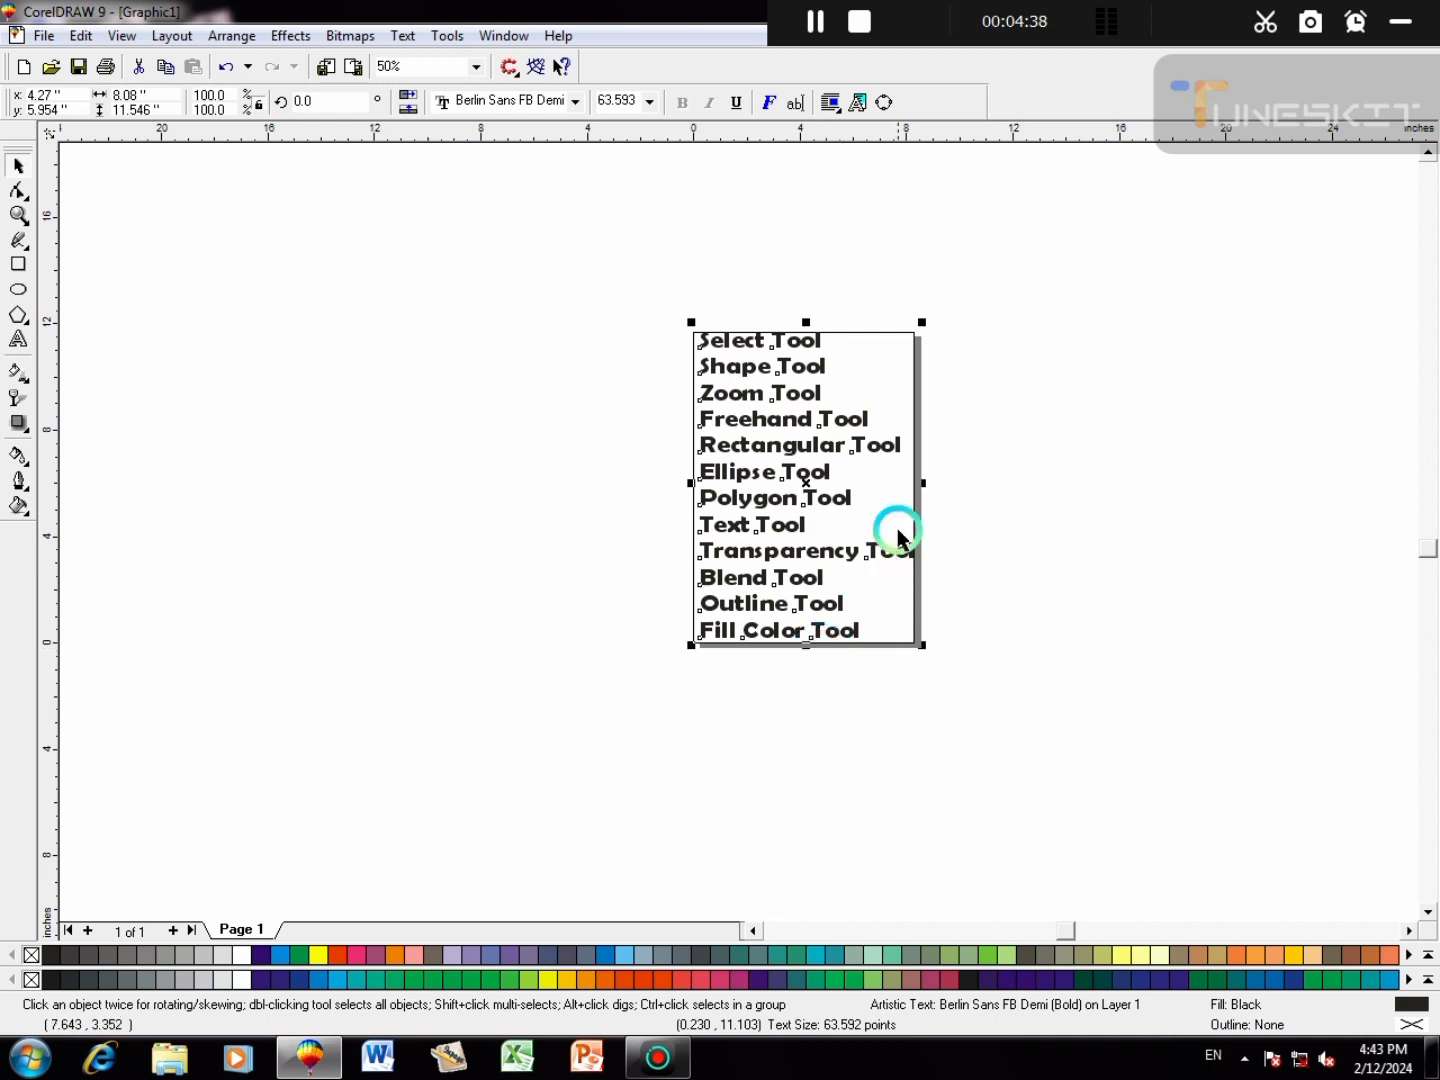
left_click_drag(922, 483, 910, 485)
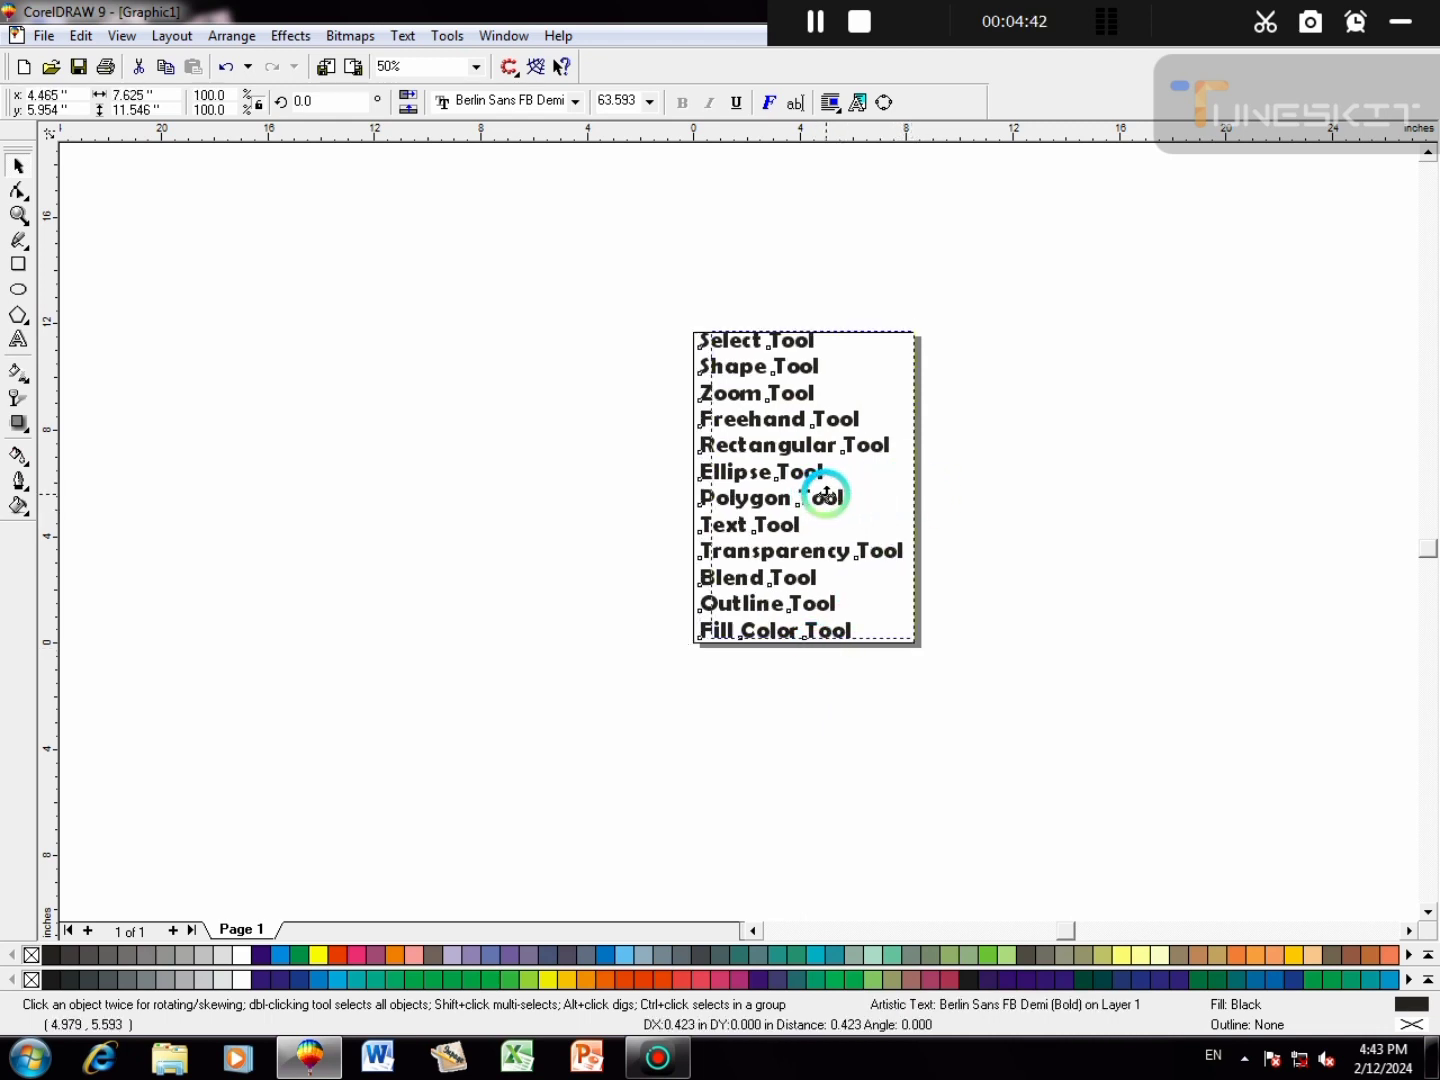
left_click_drag(822, 499, 831, 500)
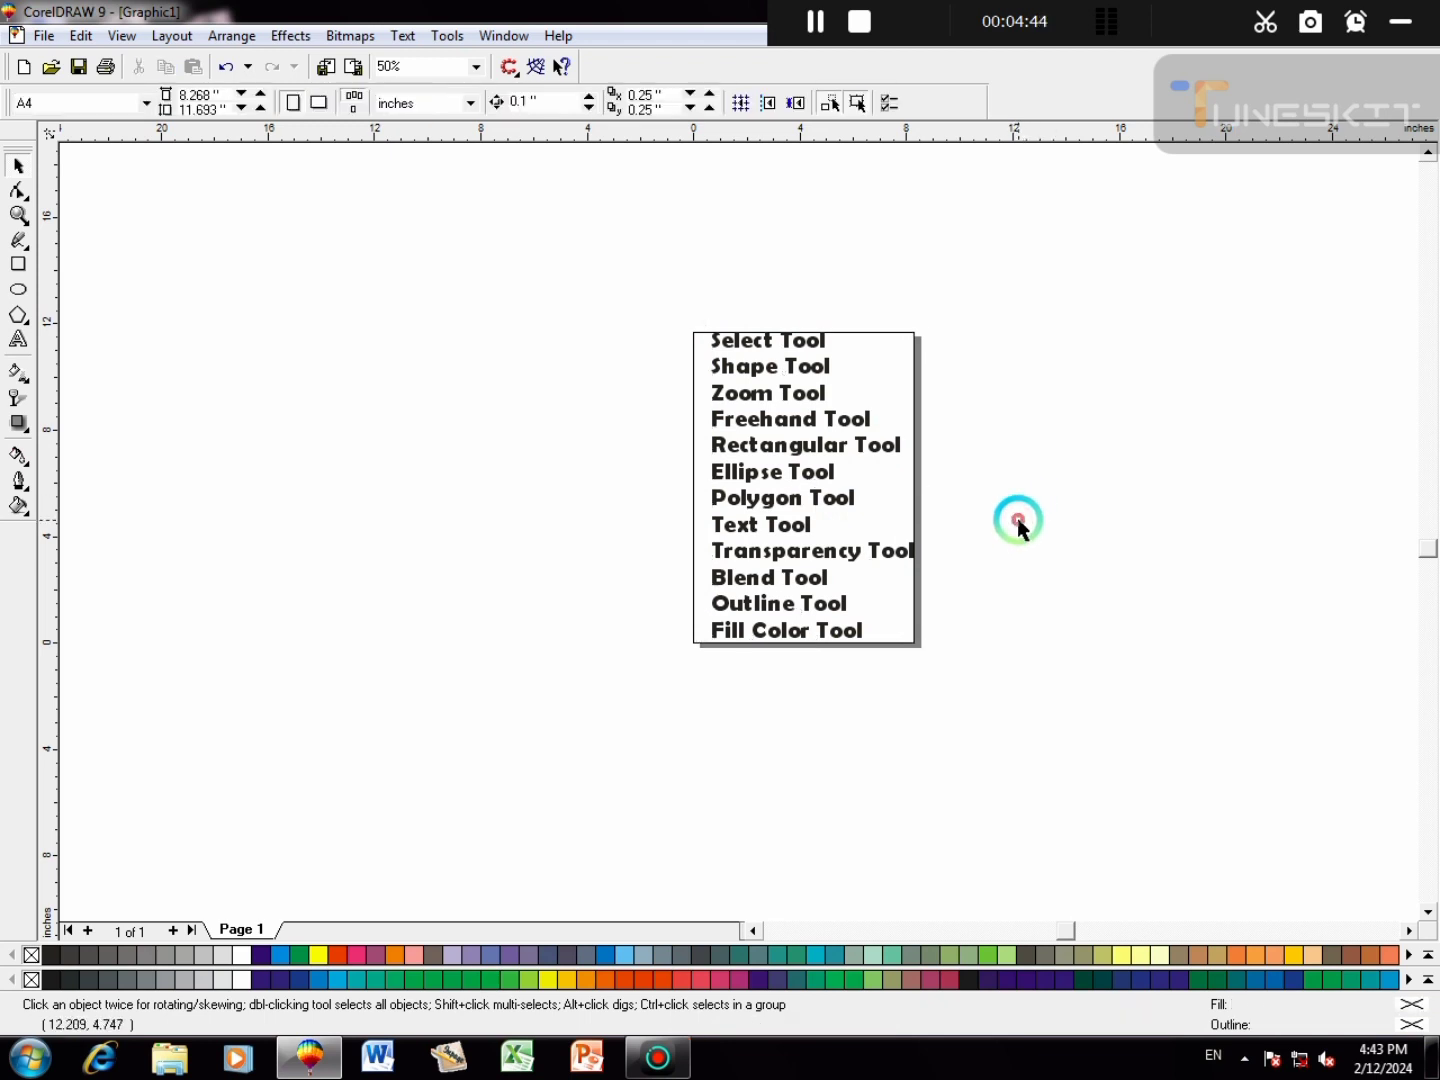
left_click(831, 447)
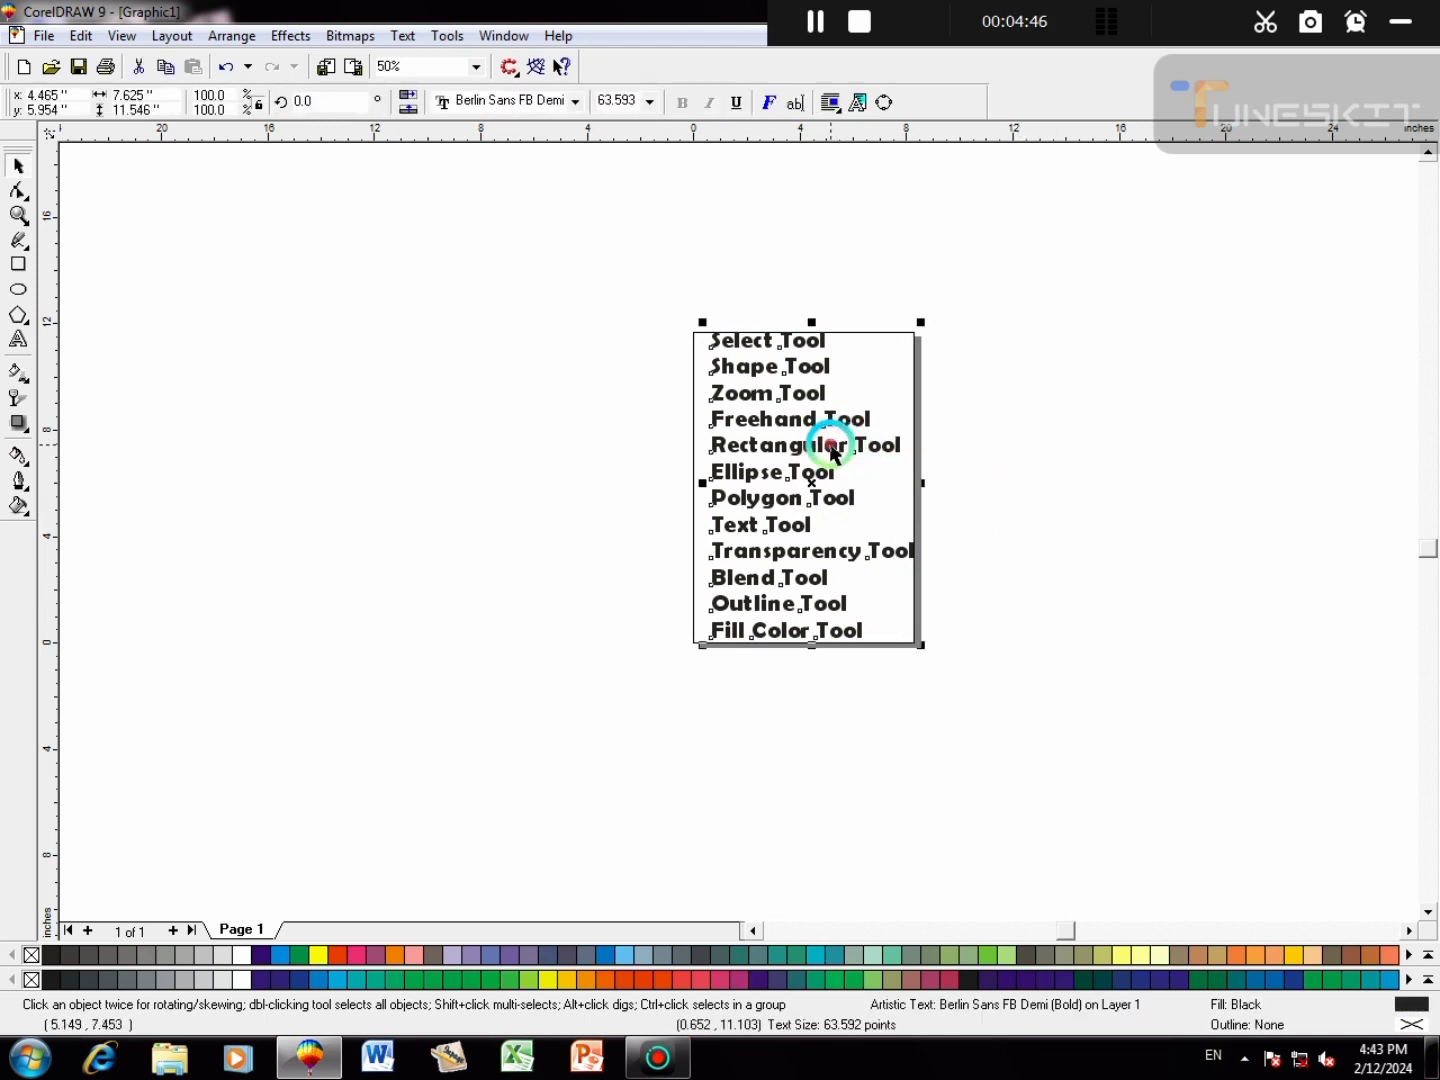
left_click(1085, 443)
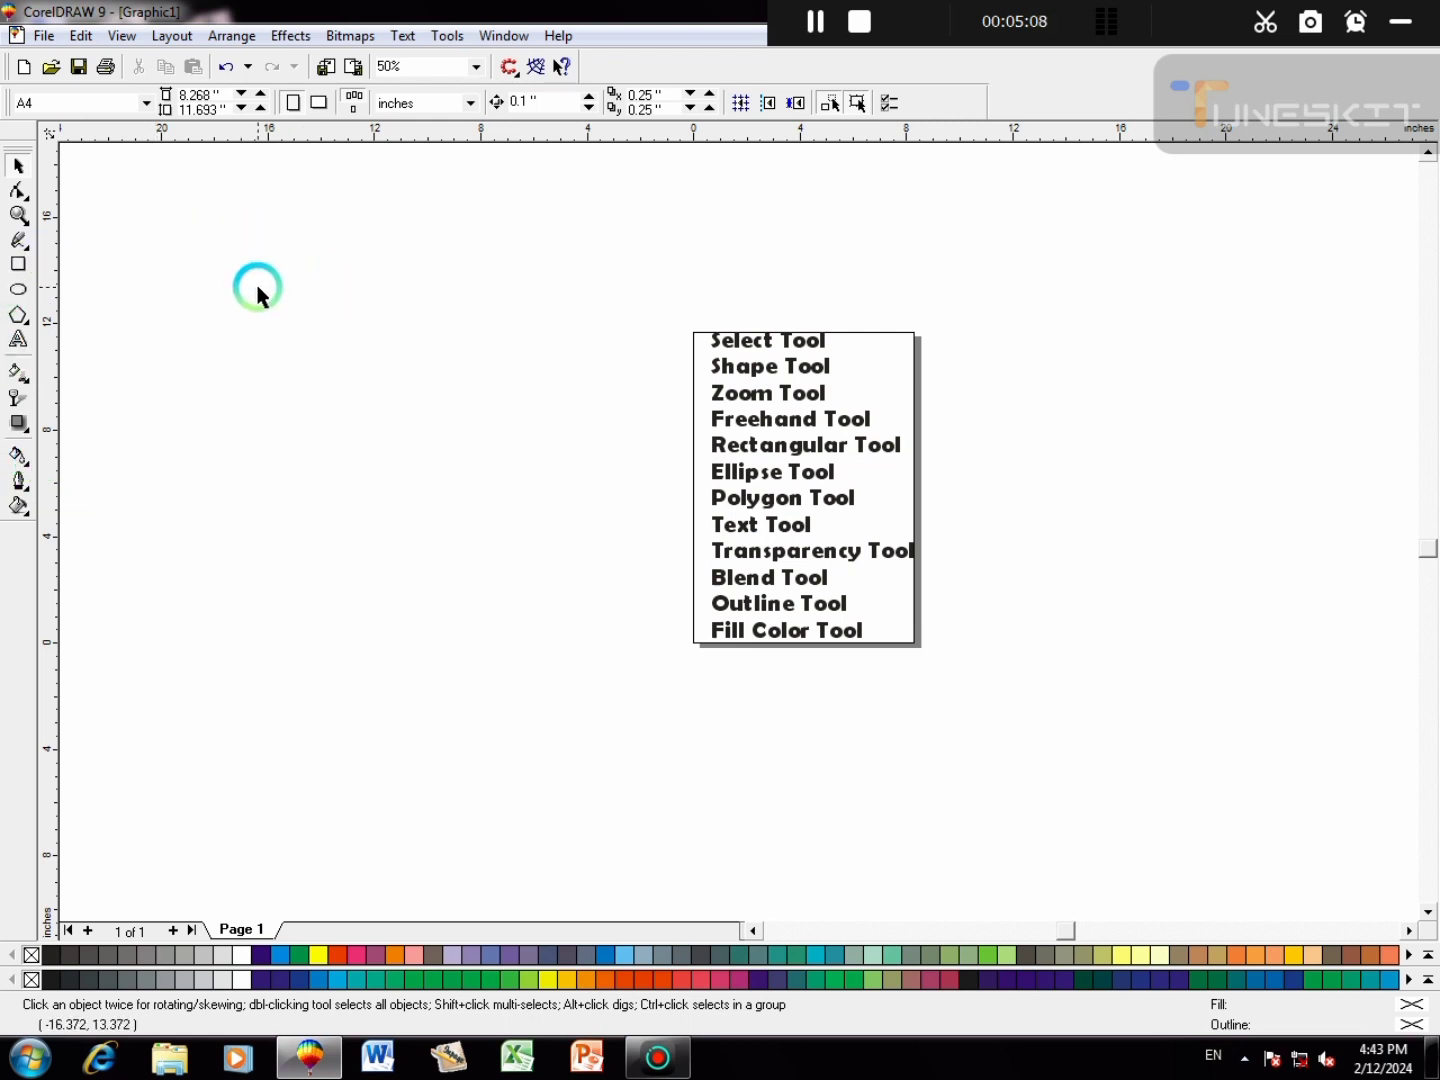
left_click(900, 636)
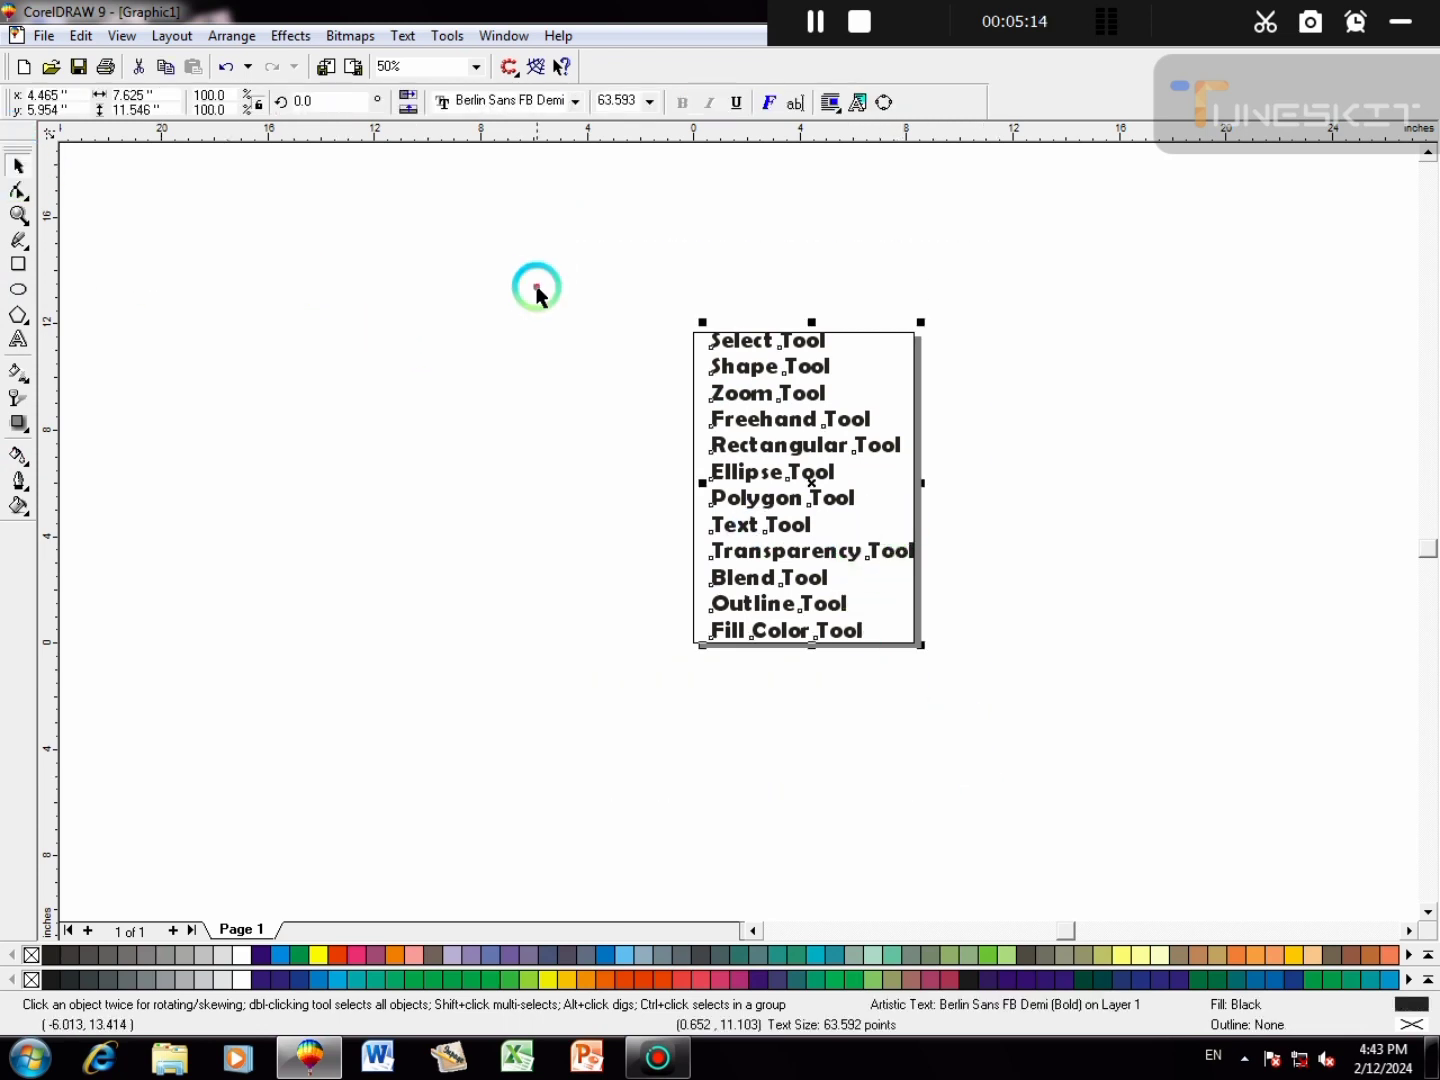
left_click(771, 448)
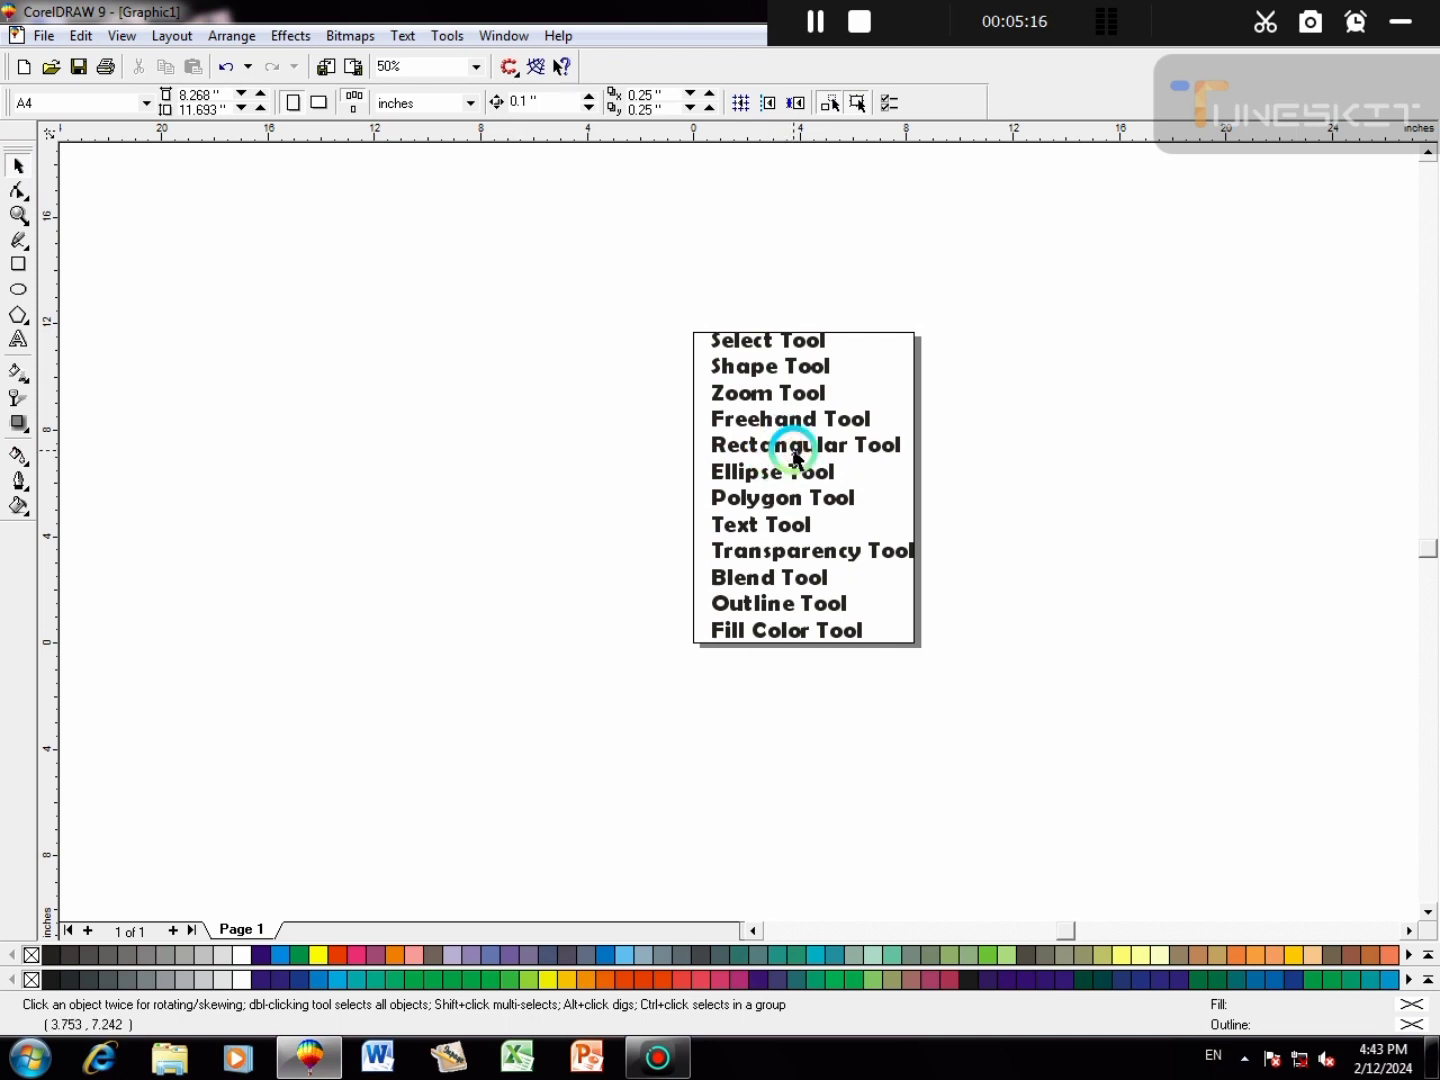
left_click(787, 443)
left_click(507, 380)
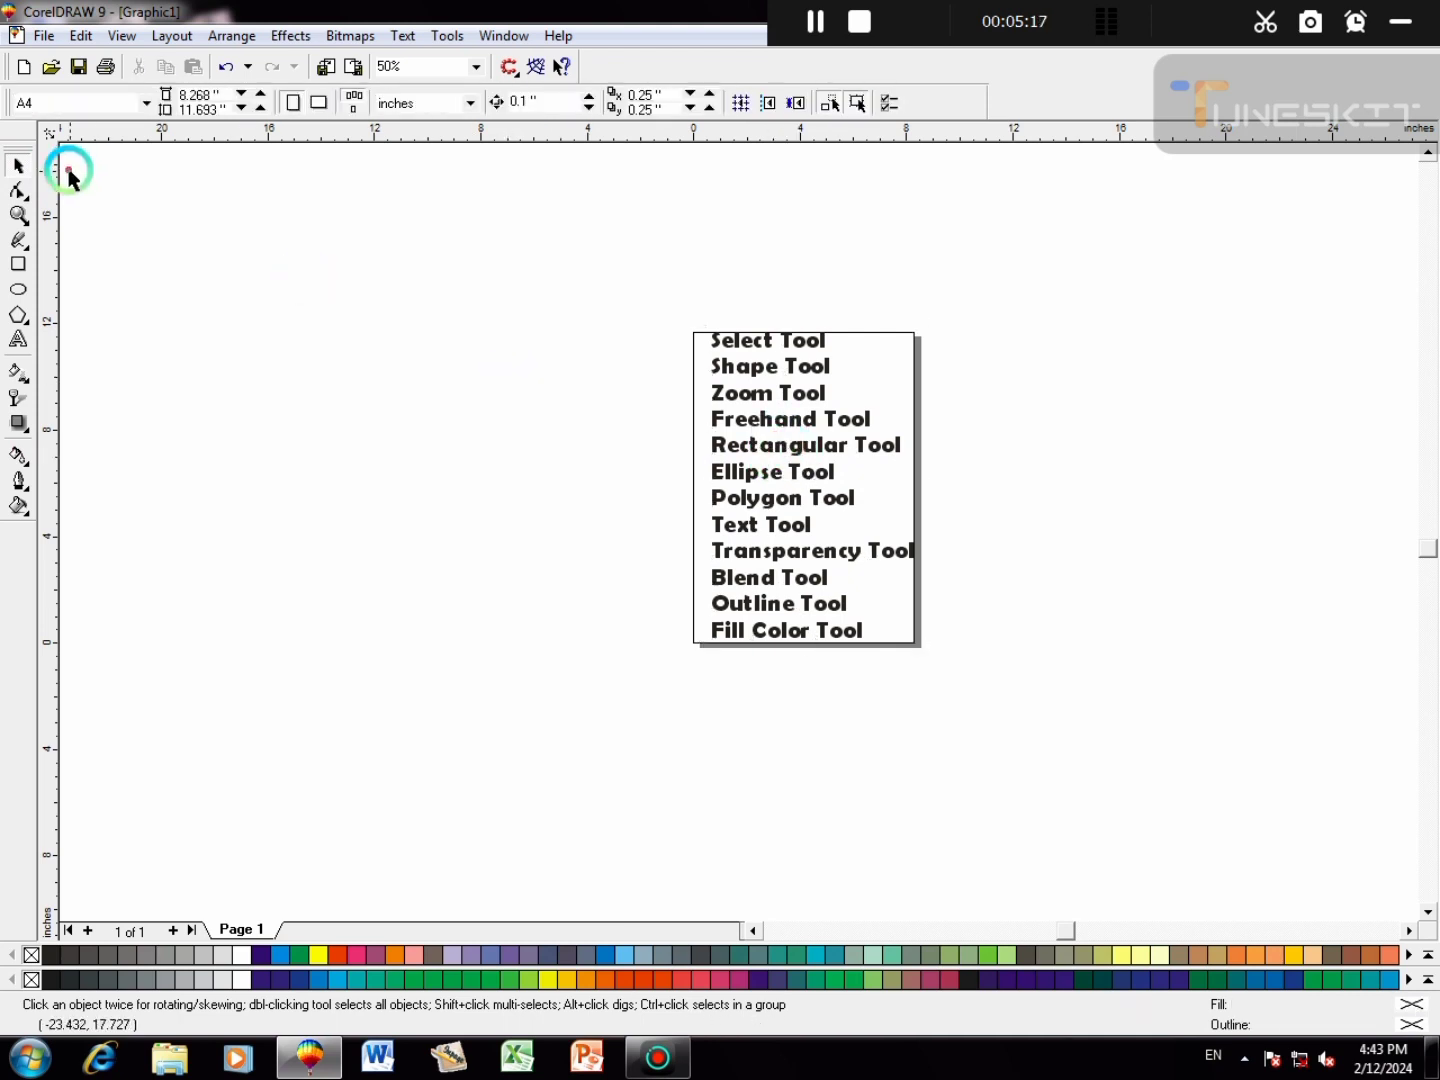
left_click(755, 478)
left_click(18, 190)
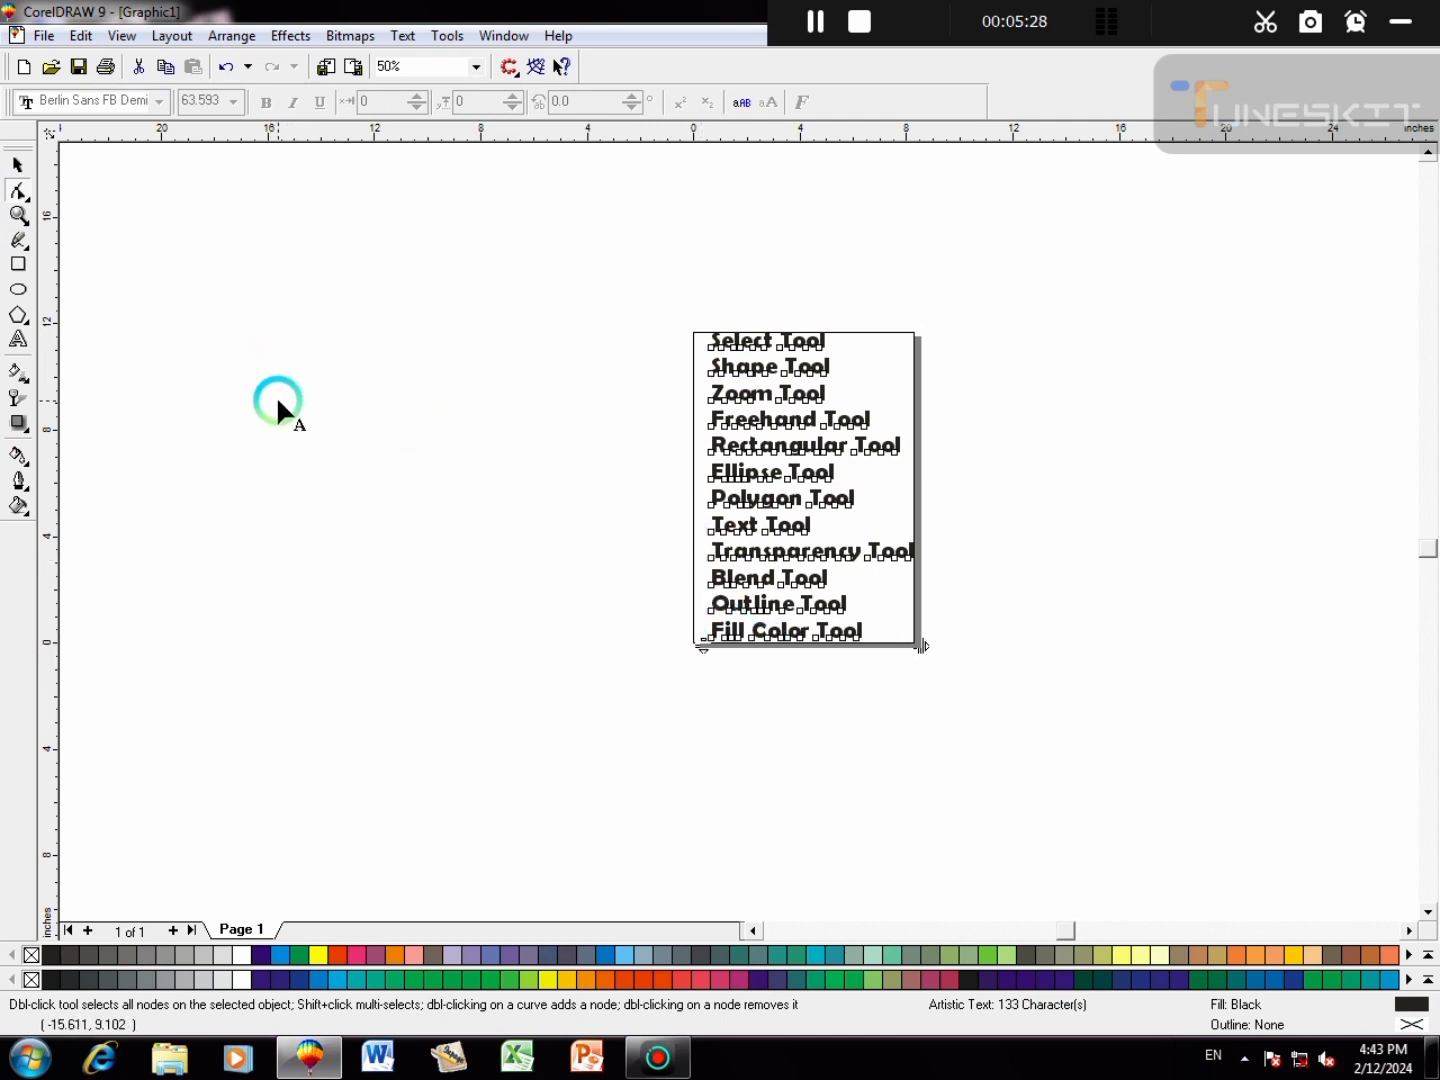
key("space")
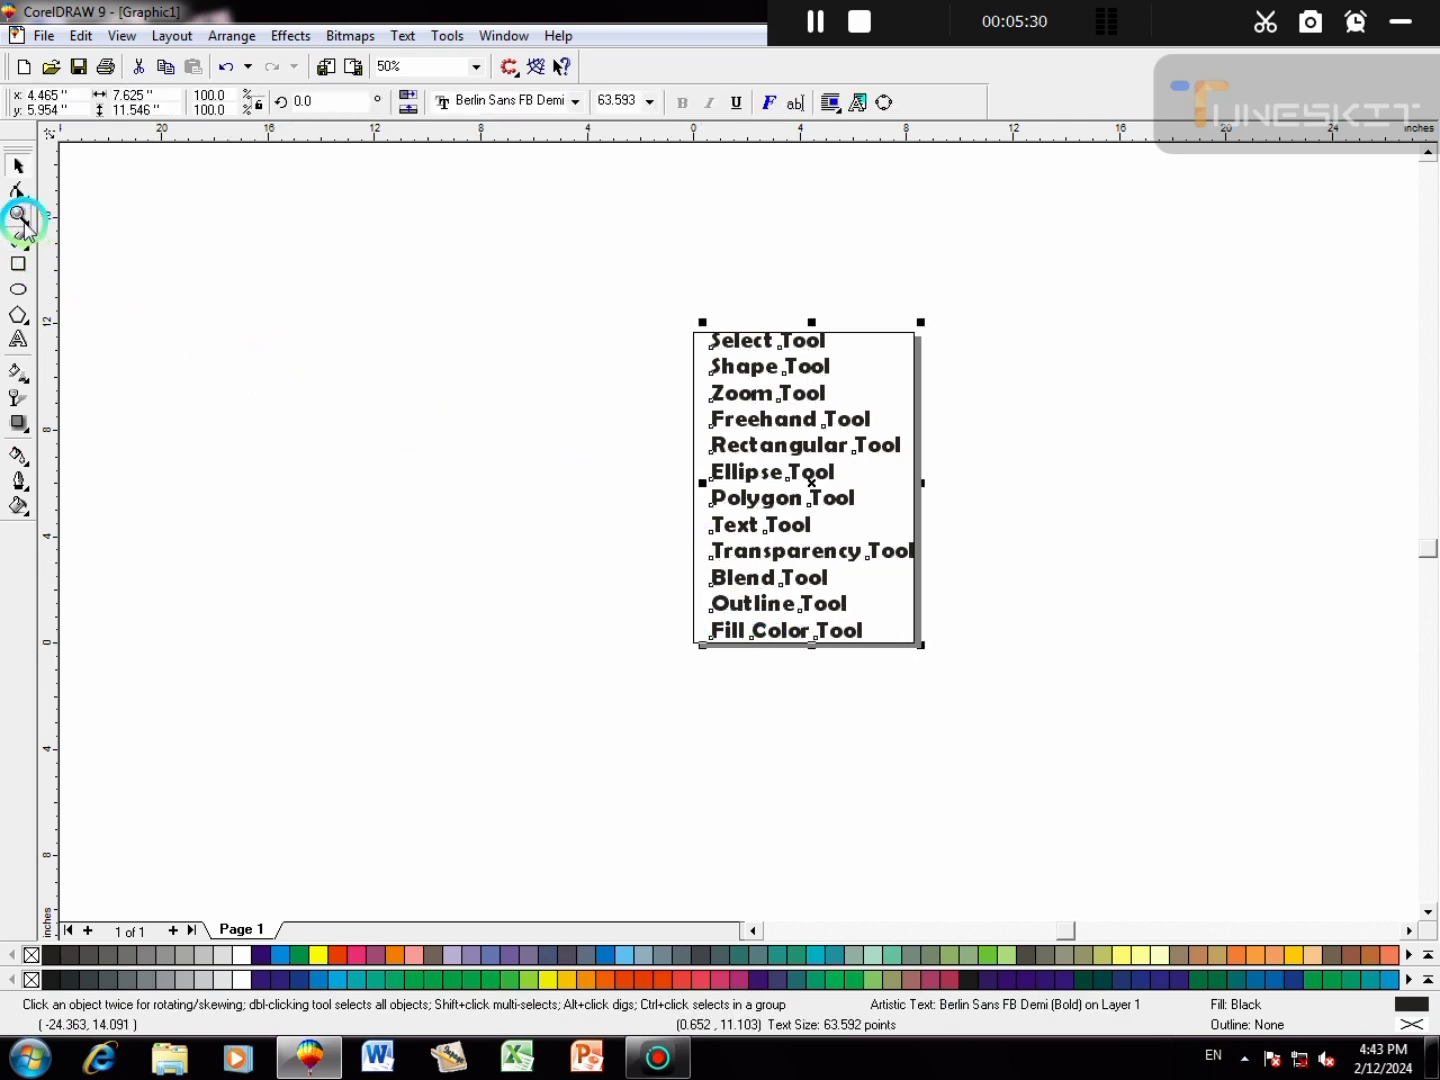
left_click(20, 215)
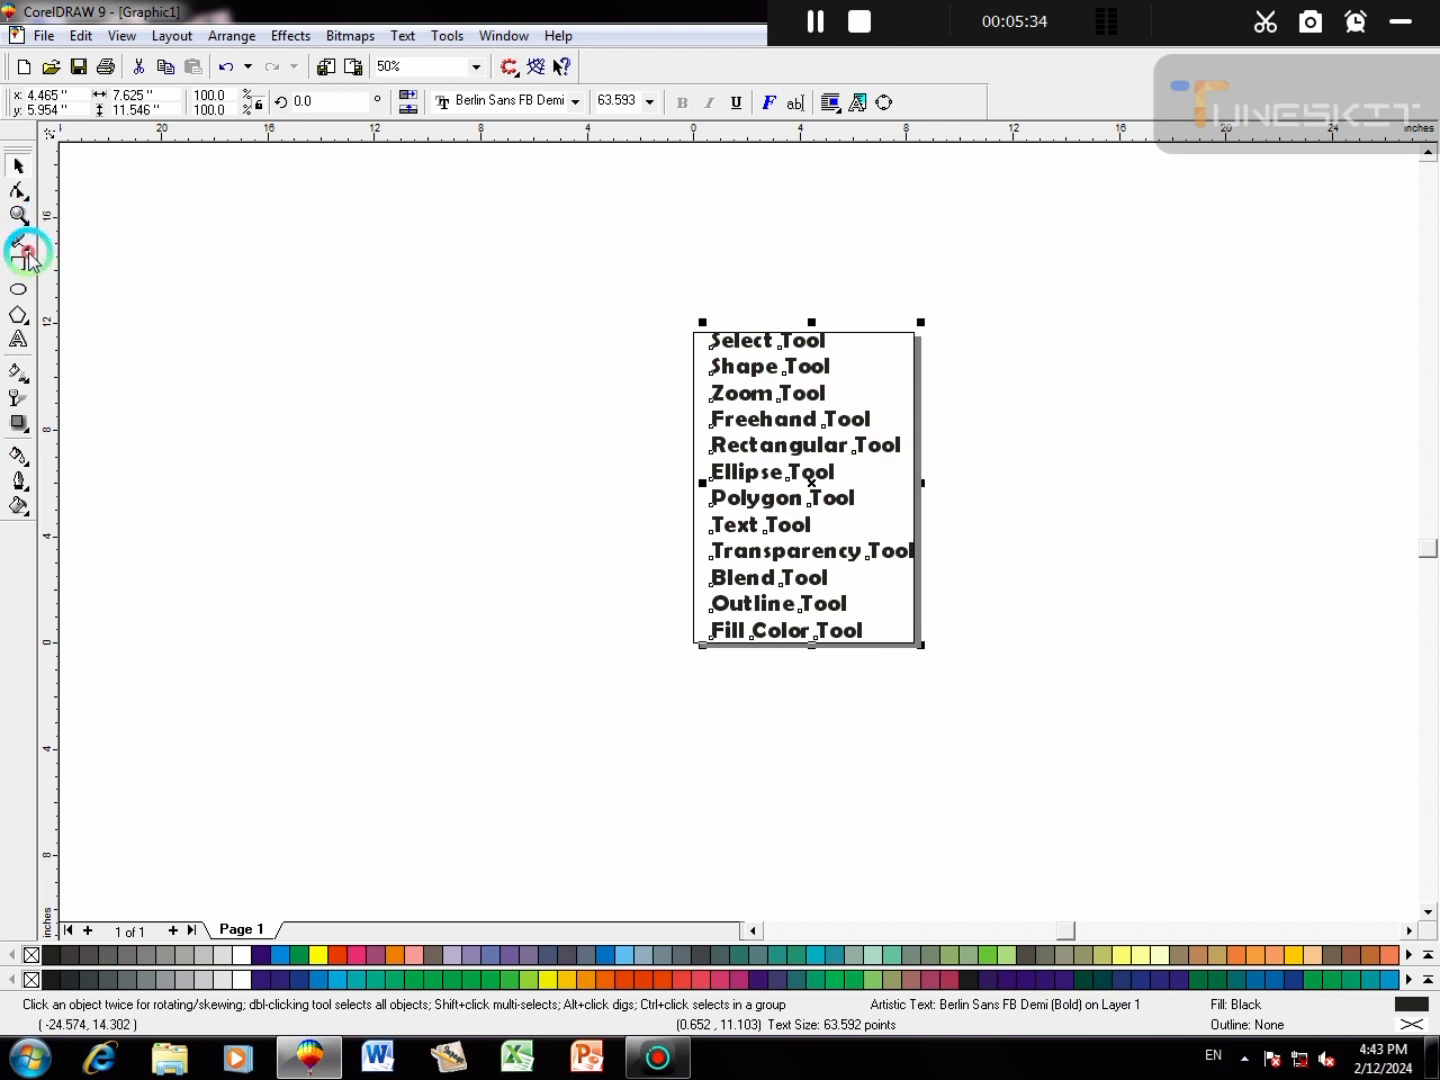
- Draw a straight horizontal line about 15.9 in long with the Freehand tool, beside and above the page
left_click(20, 243)
left_click(150, 252)
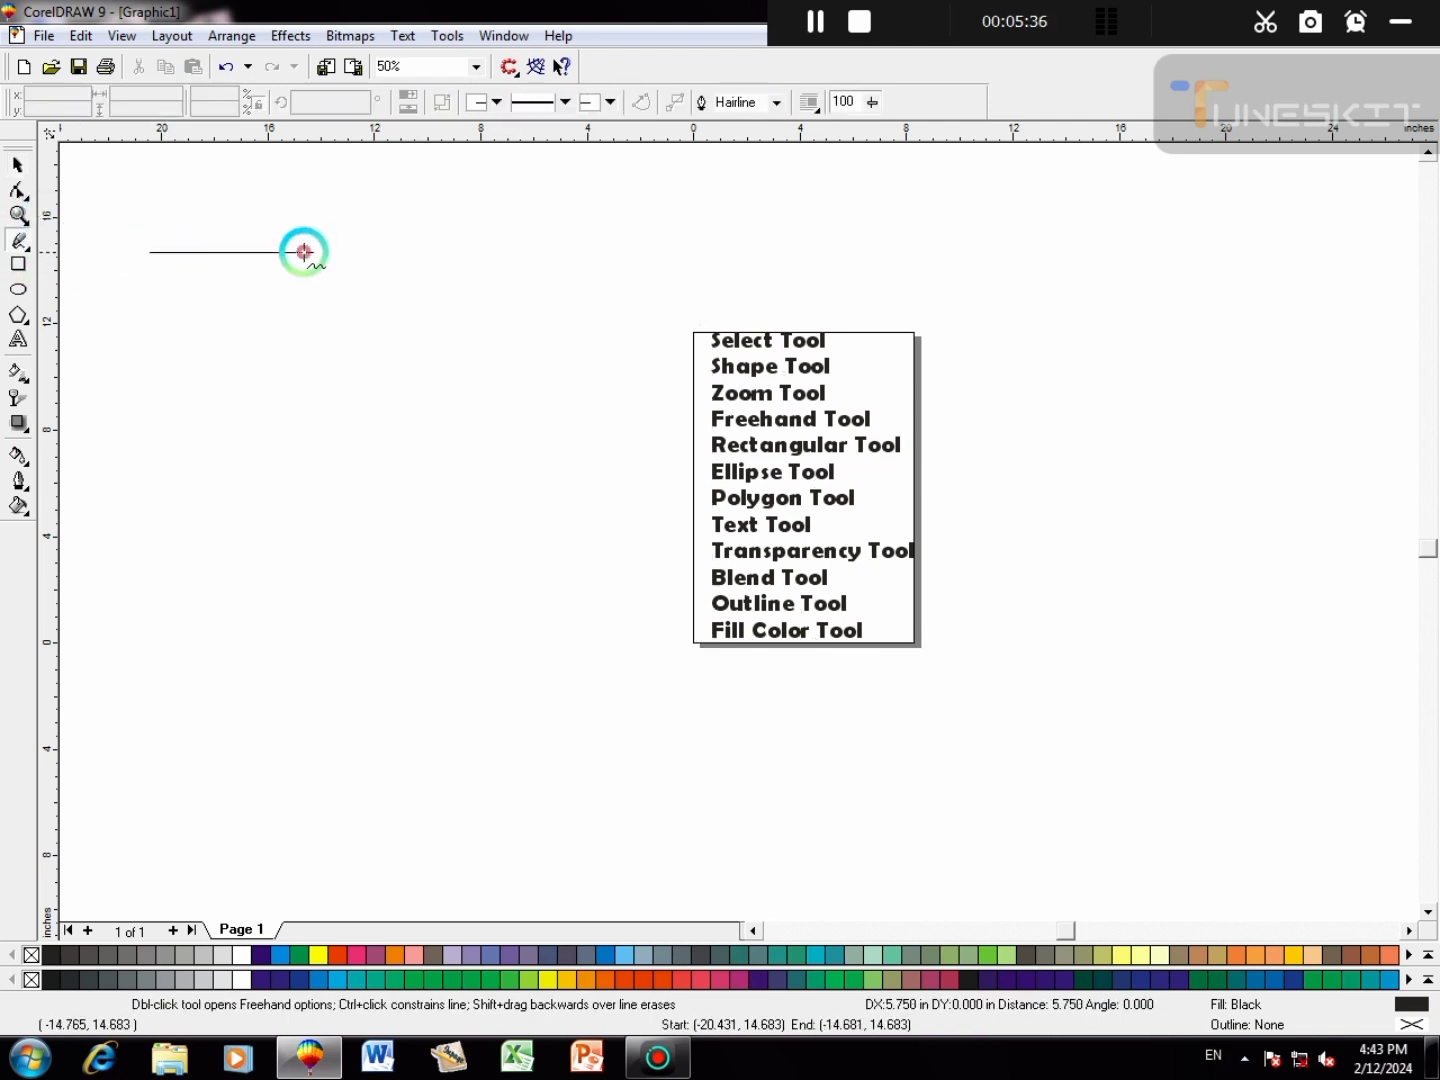
left_click(572, 245)
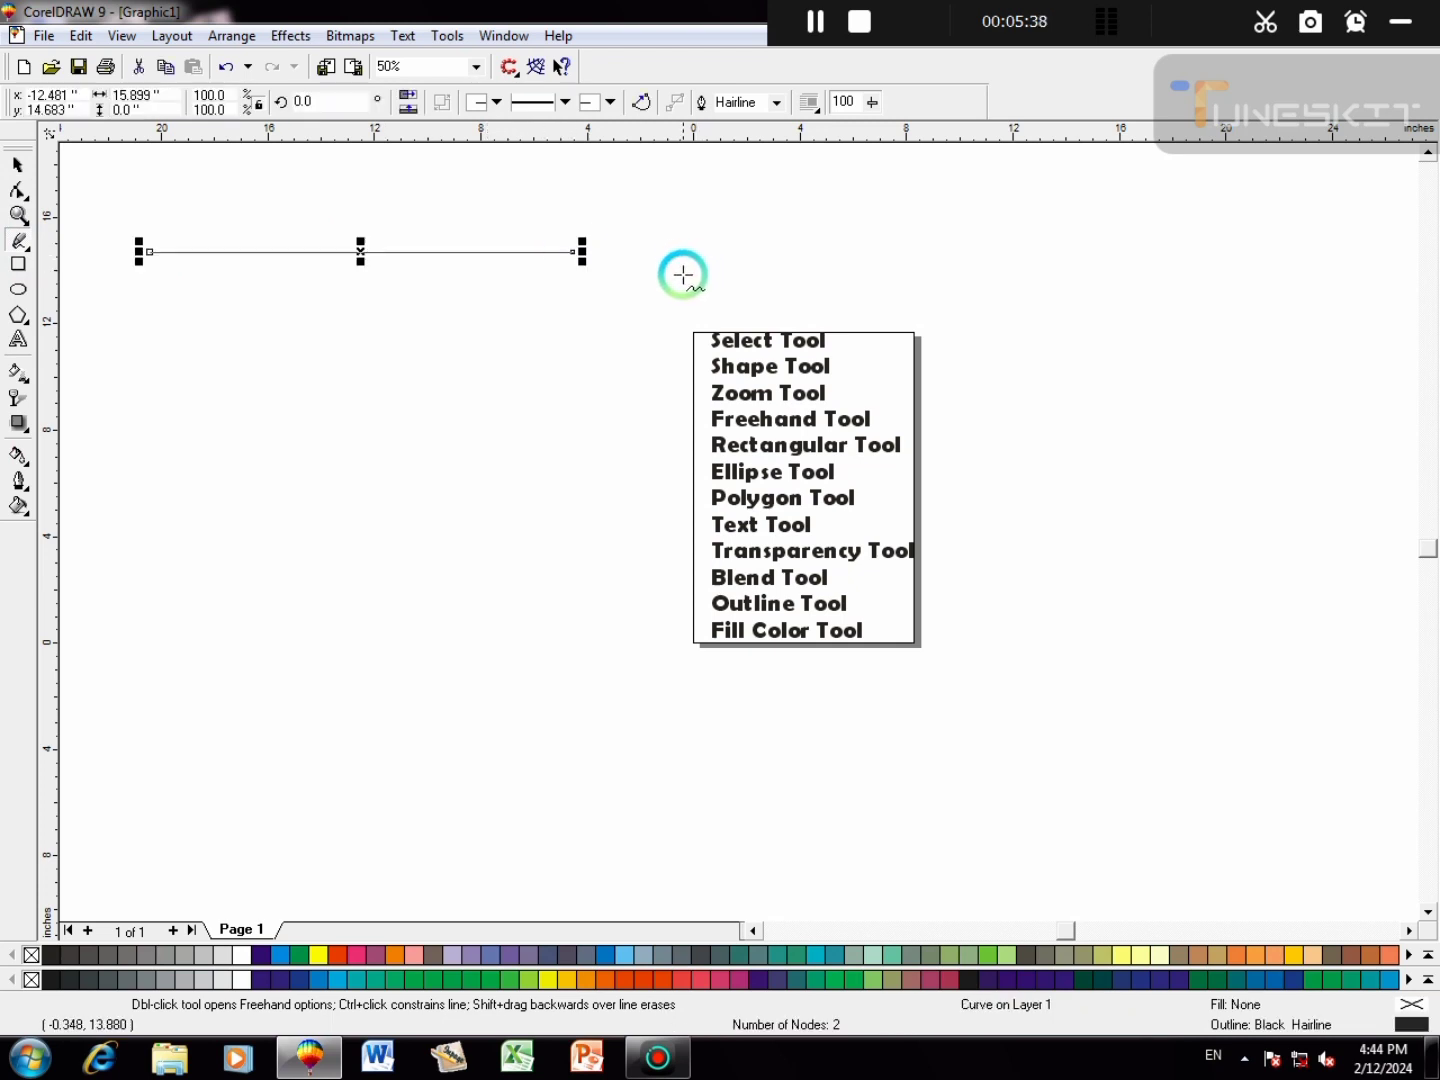
key("space")
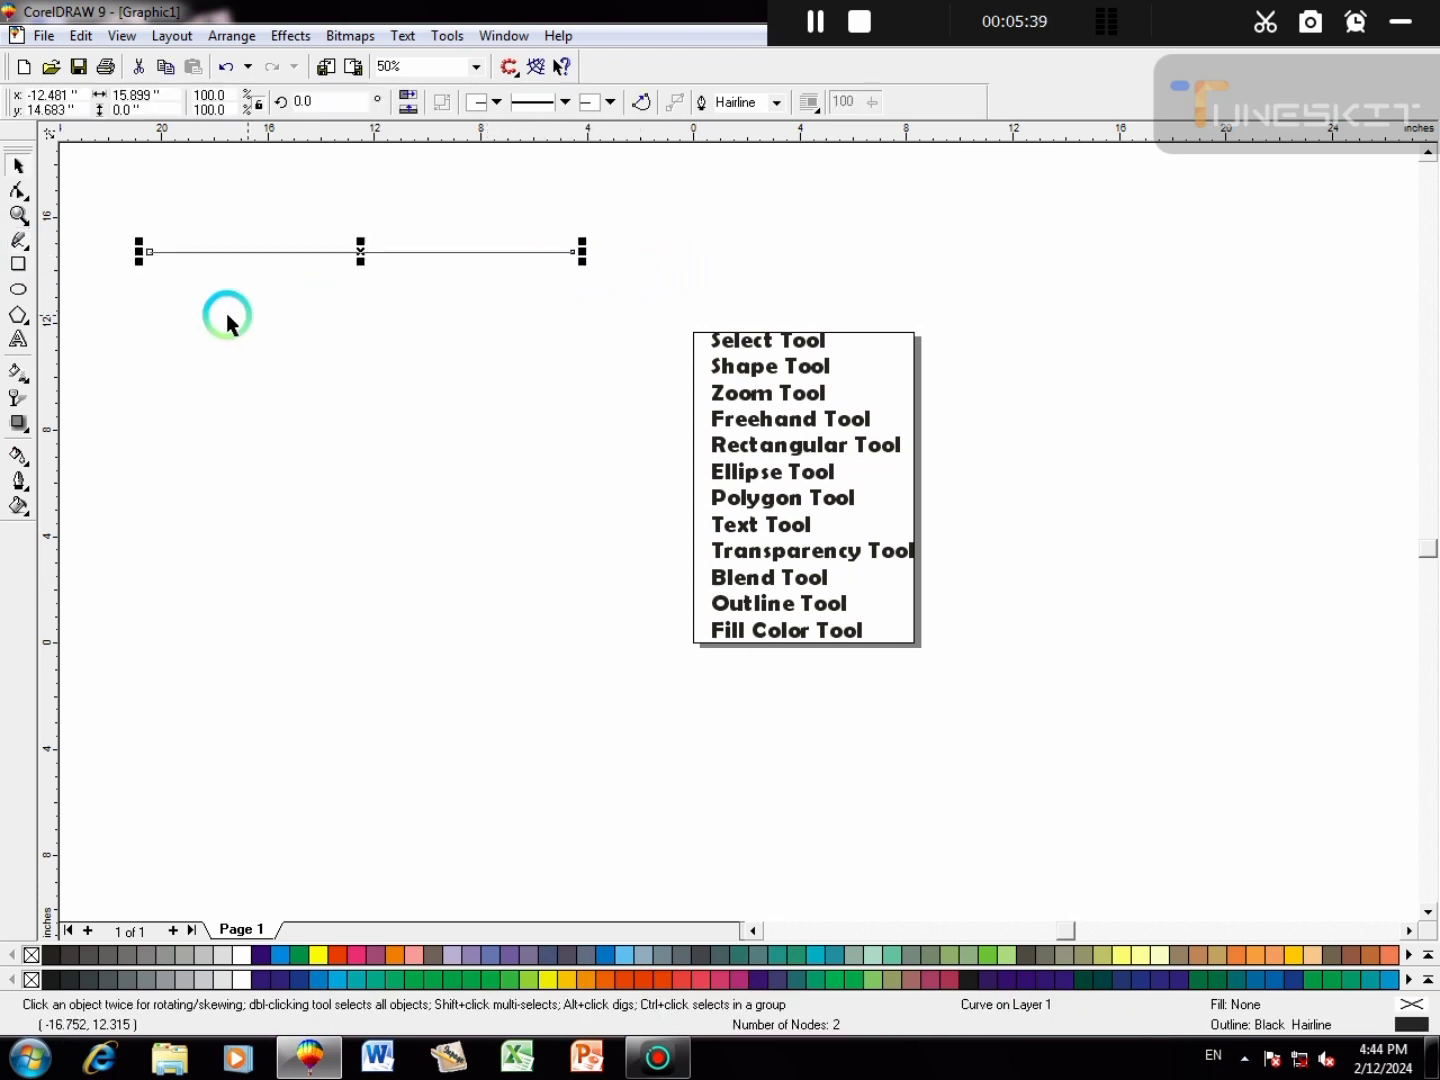
- Draw a rectangle about 13.3 by 9.1 in below the line, filled Sky Blue and without an outline
left_click(18, 264)
left_click_drag(177, 315, 531, 558)
key("space")
left_click(607, 955)
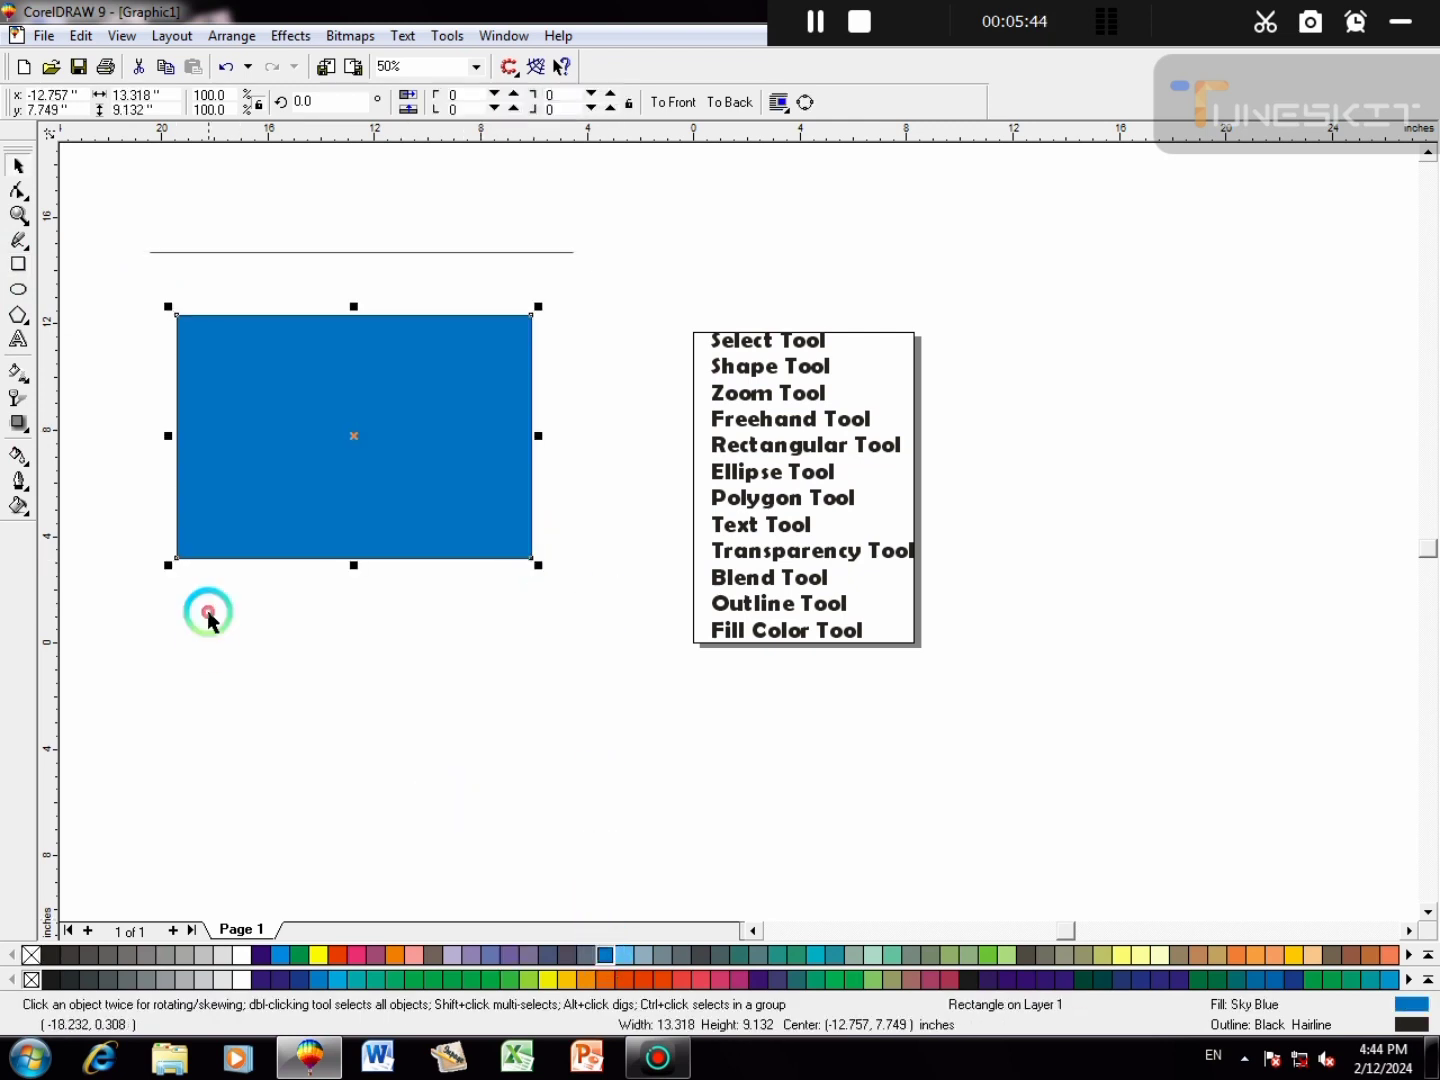
right_click(31, 955)
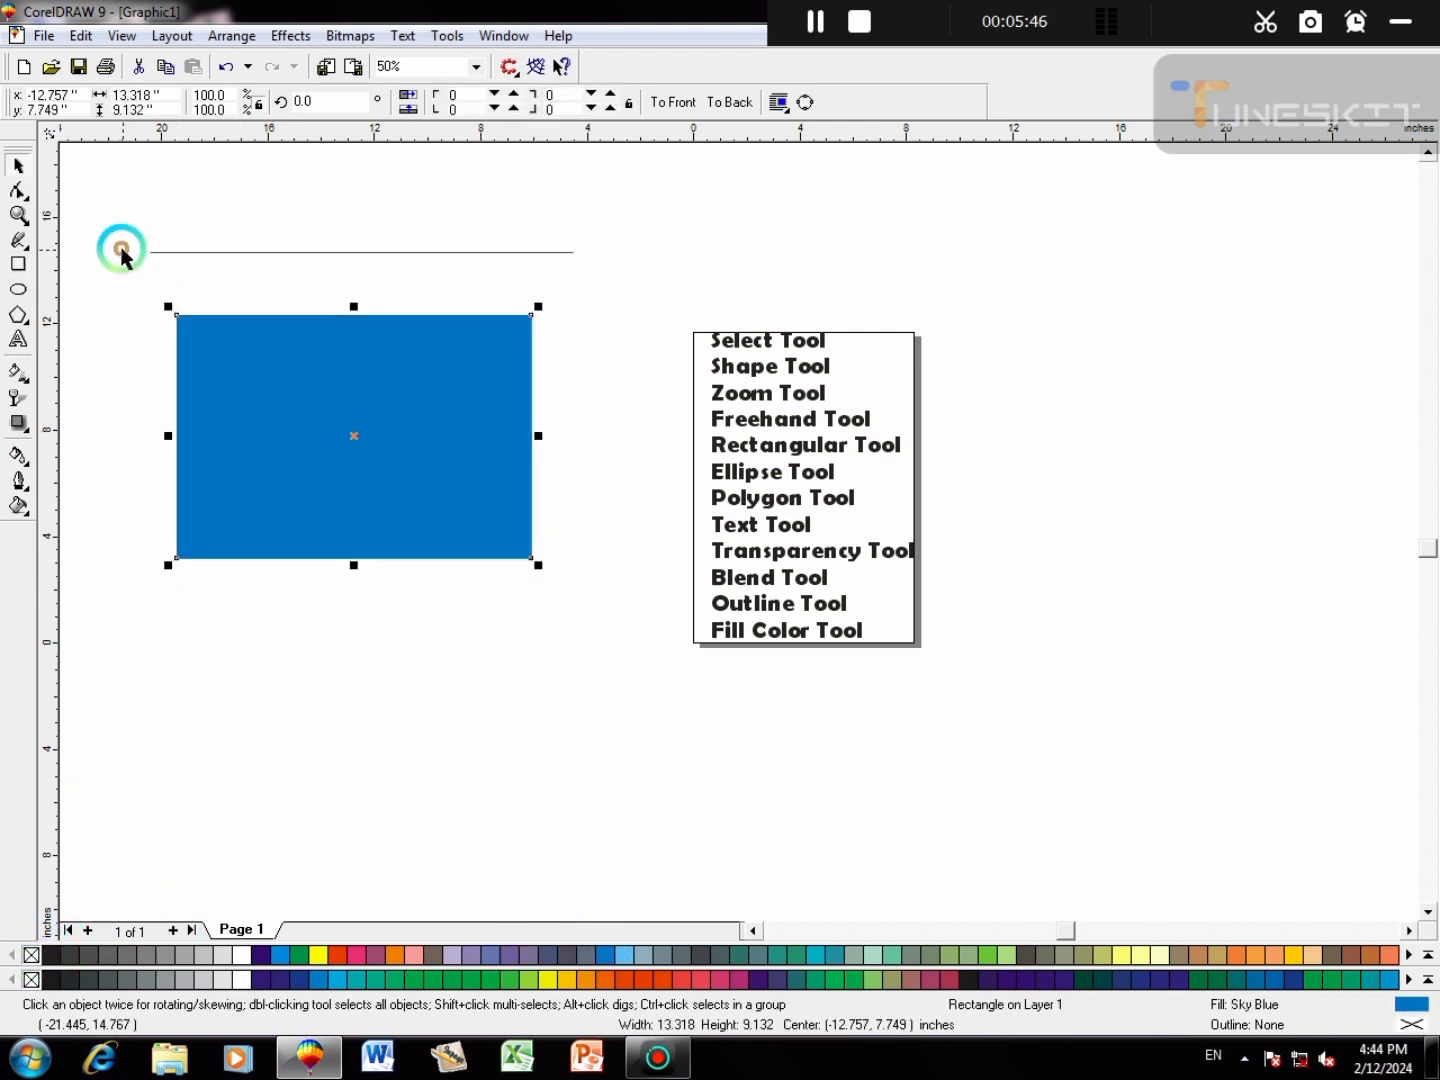
- Draw an ellipse about 7.9 by 4.9 in inside the blue rectangle and make its fill and outline white
left_click(18, 290)
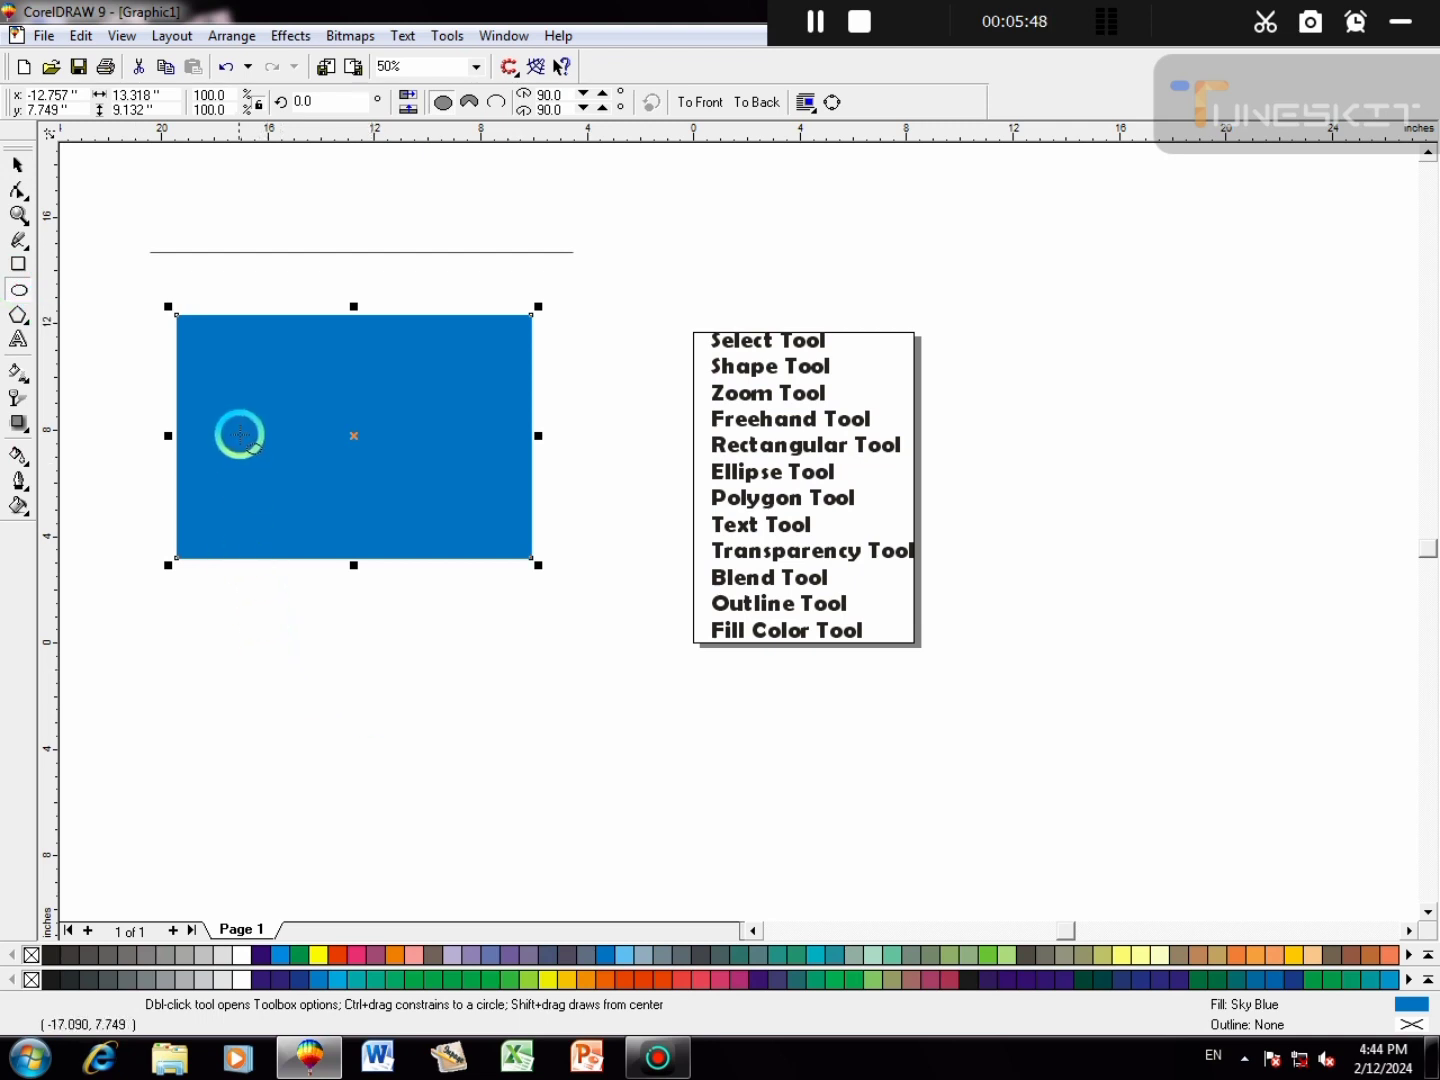
left_click_drag(238, 381, 447, 512)
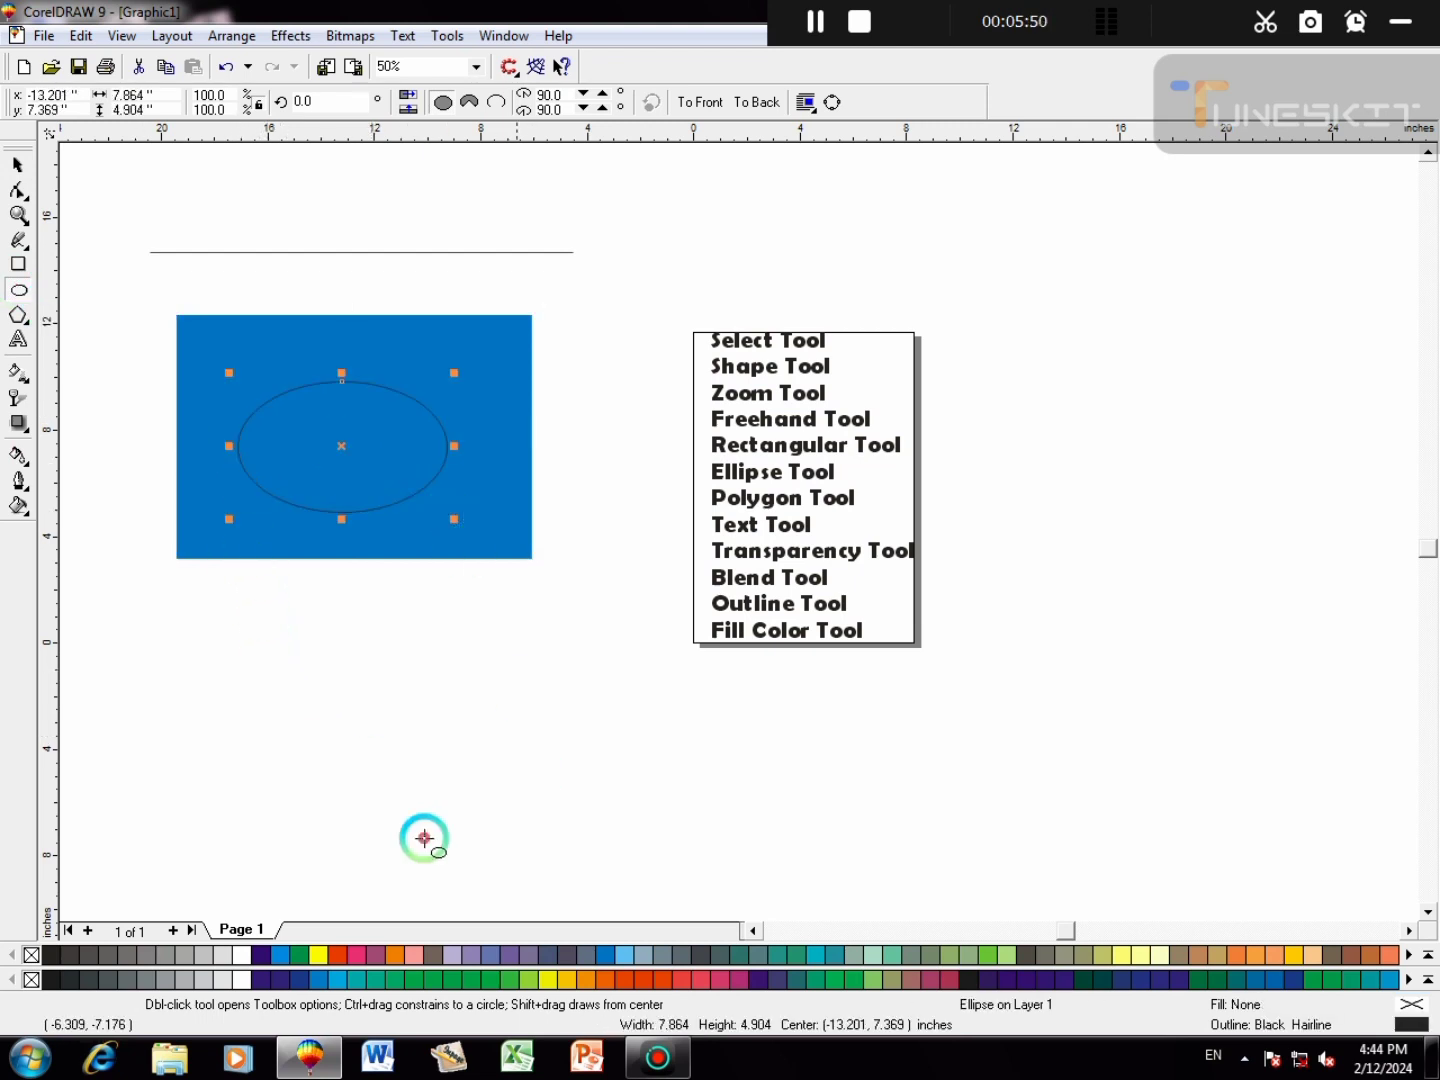
left_click(238, 955)
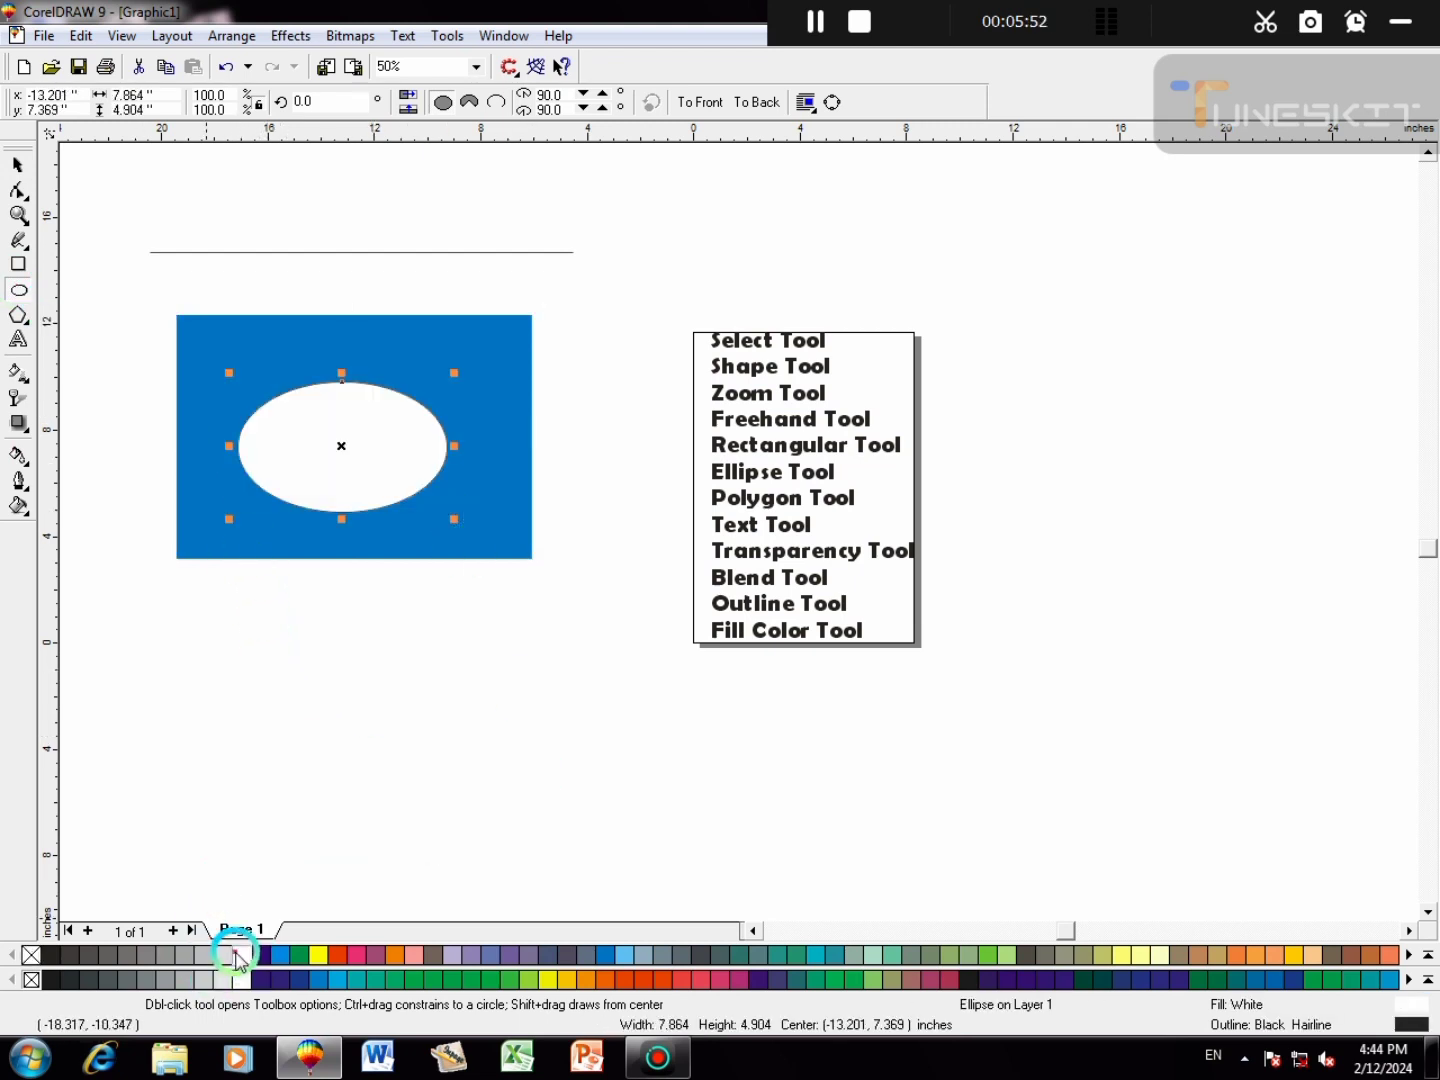
right_click(238, 955)
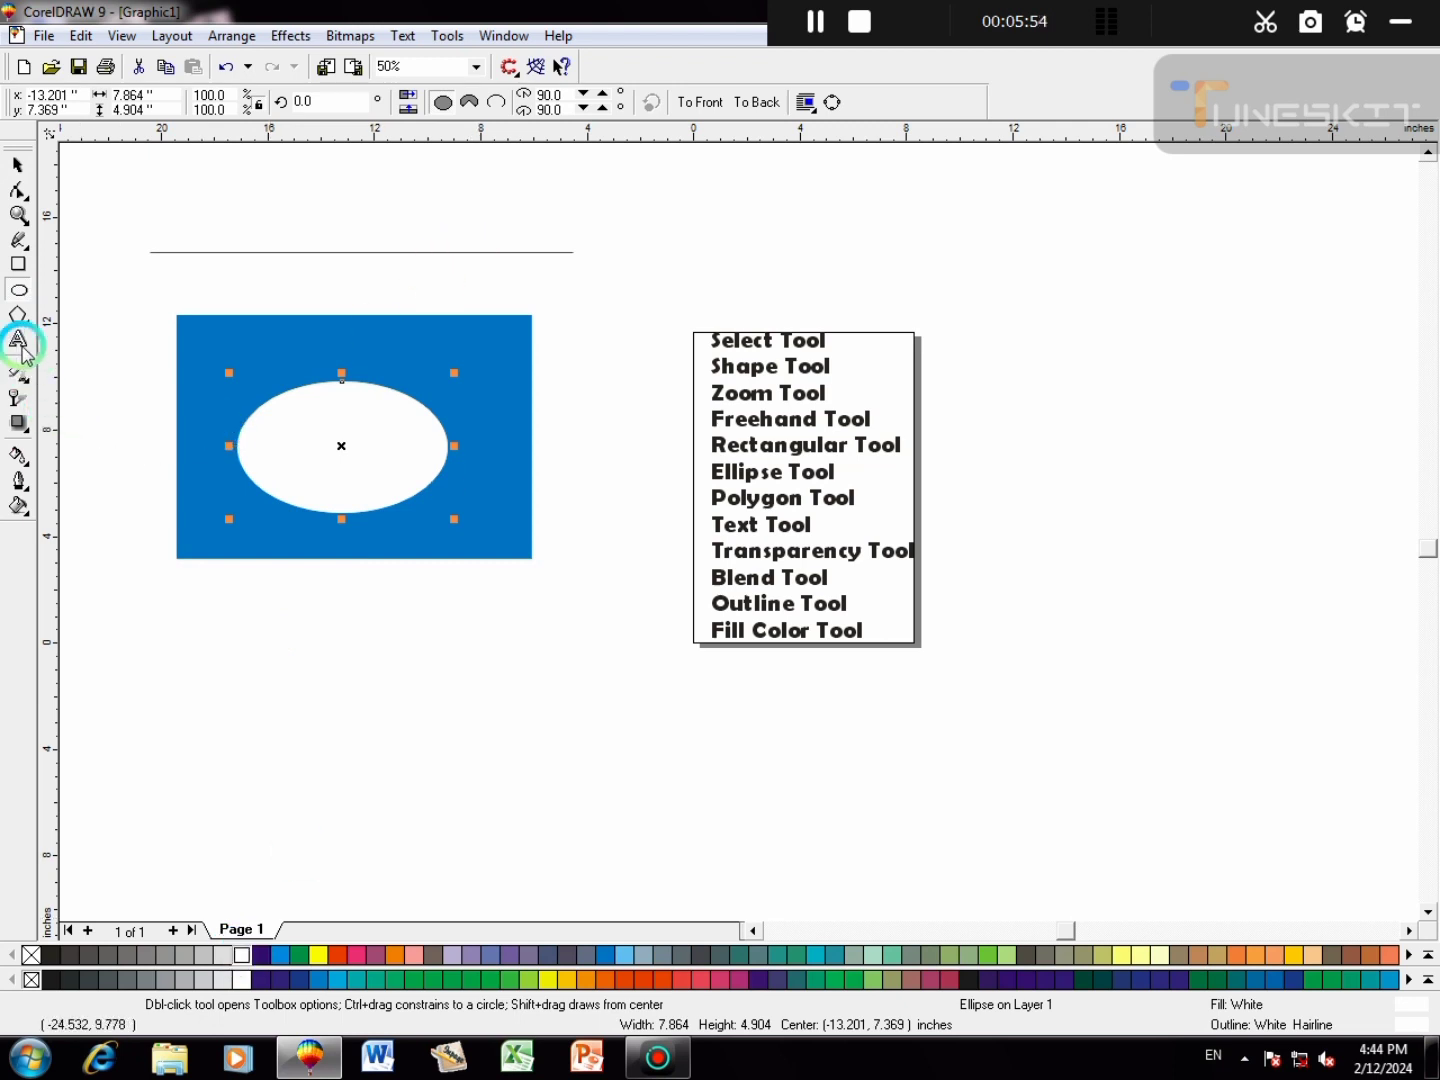
- Draw a polygon about 7.4 by 7.3 in below the blue rectangle and set its number of sides to 20
left_click(18, 315)
left_click_drag(244, 587, 452, 790)
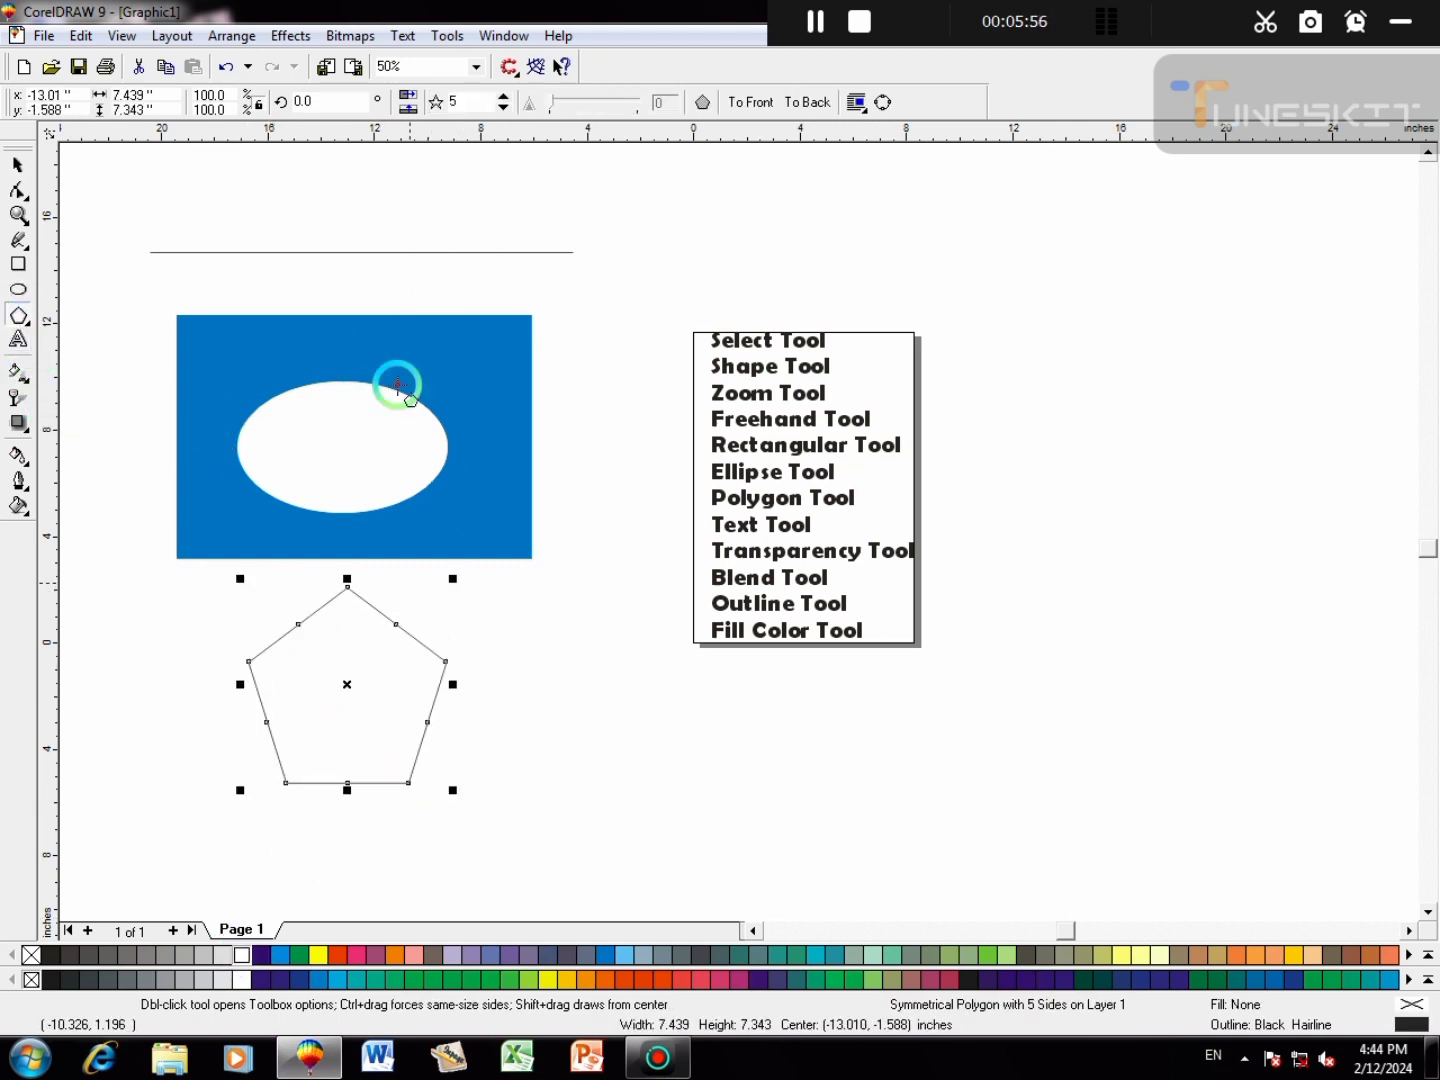
double_click(466, 103)
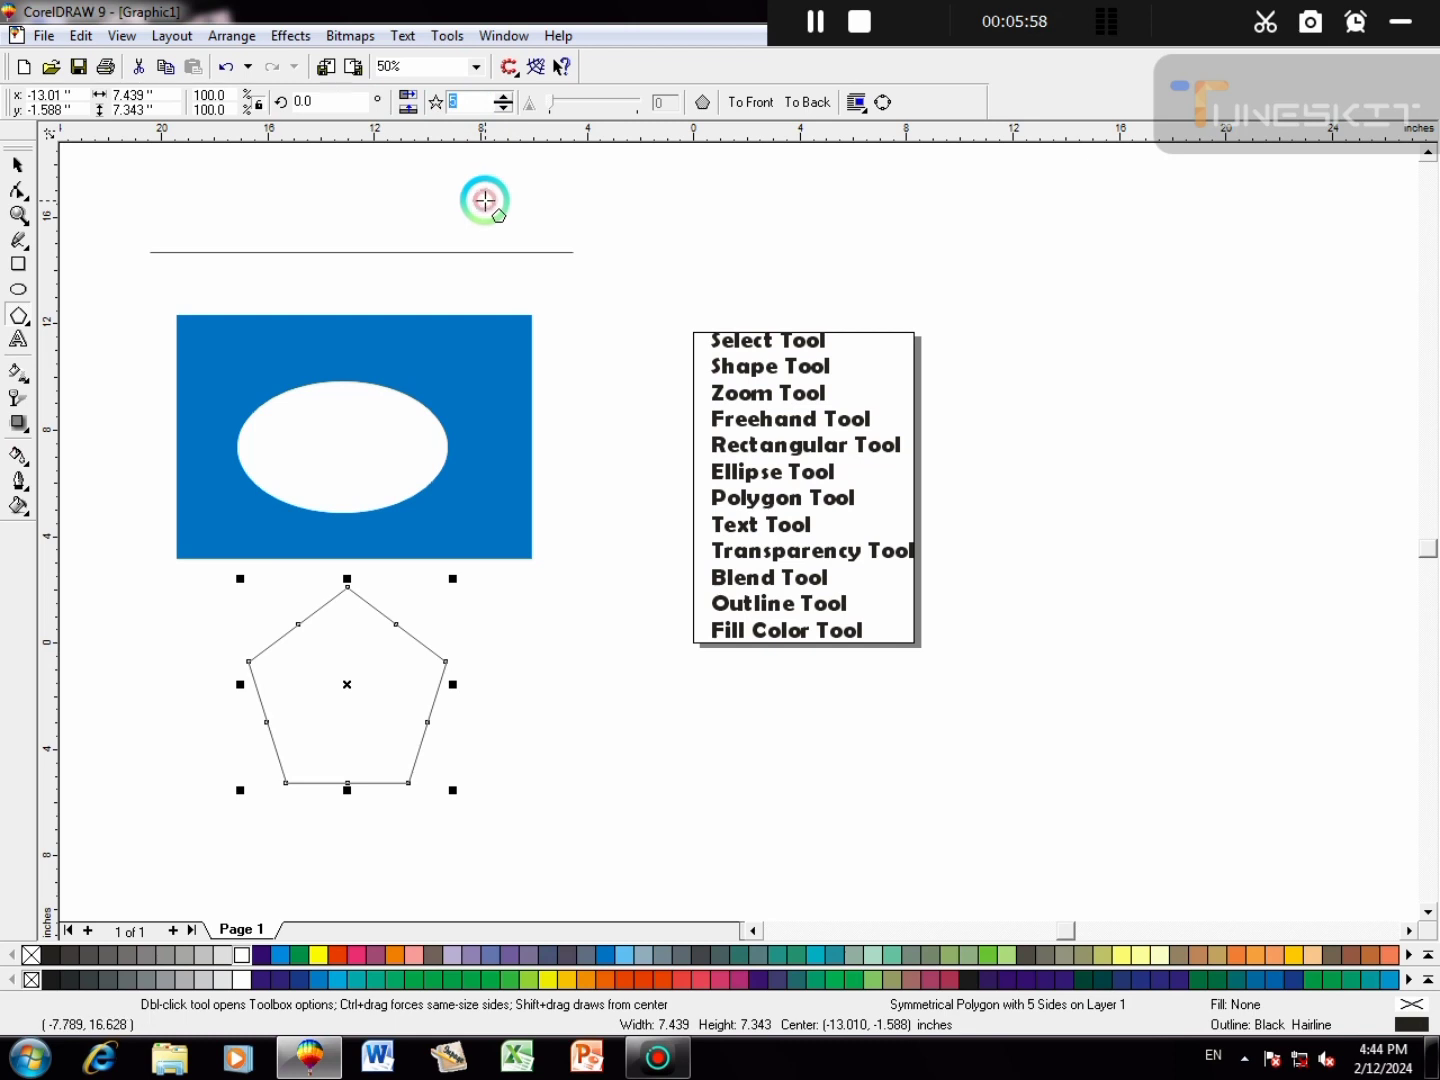
key("Return")
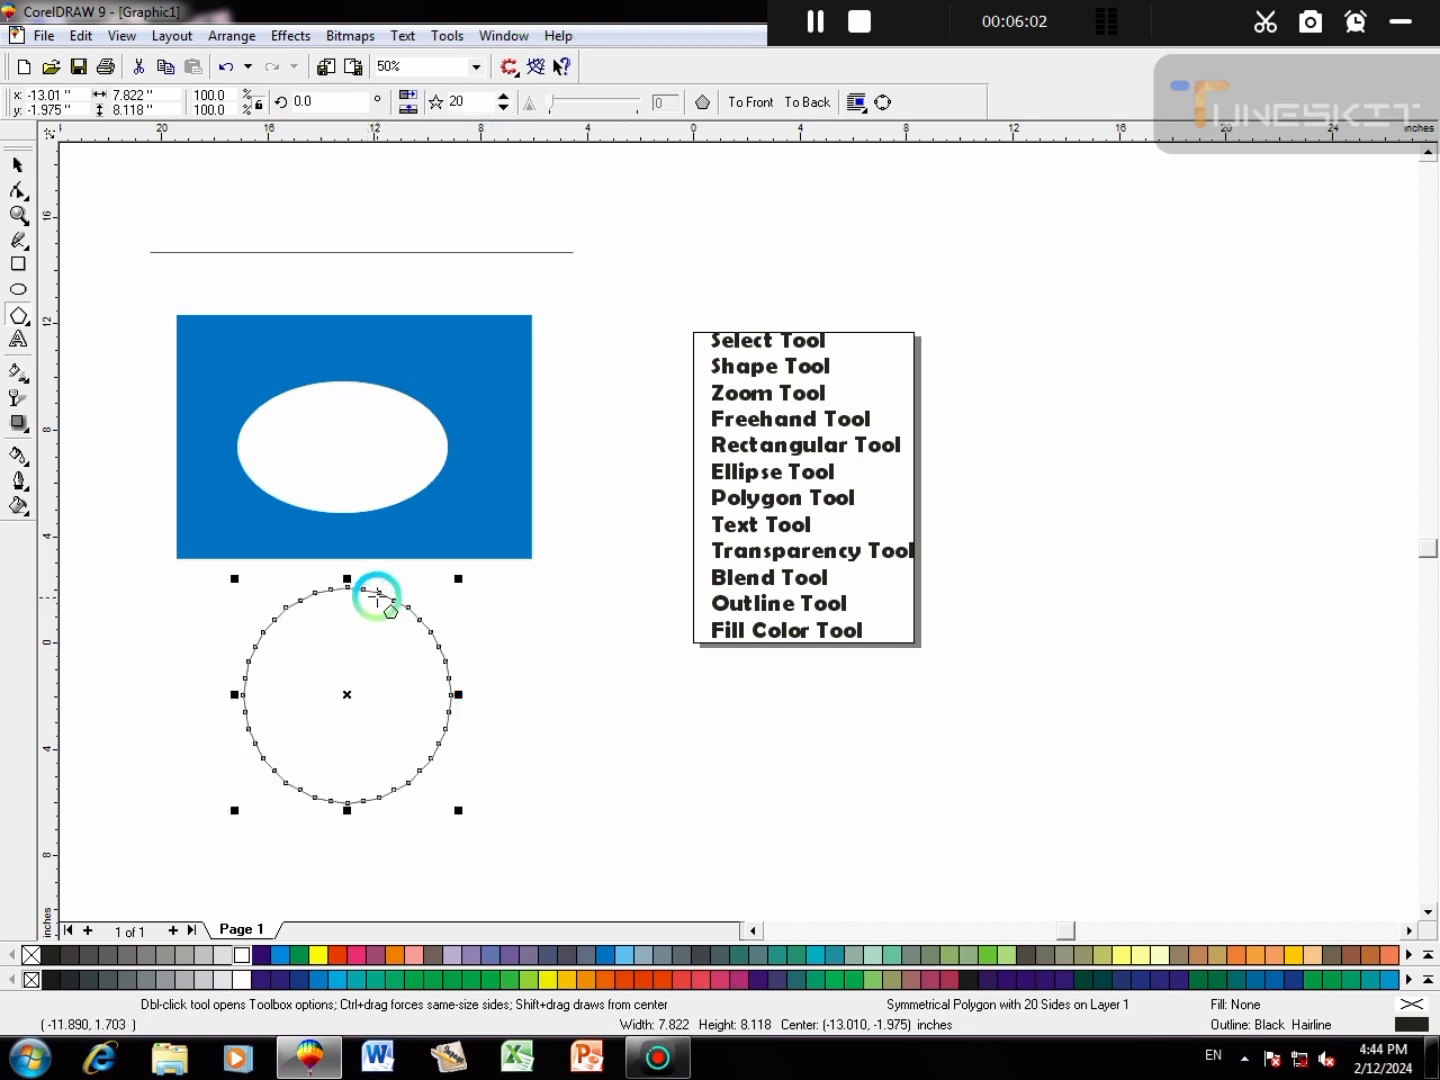
- Reshape the polygon into a spiky star about 9.6 by 9.9 in and color its fill and outline pink (RGB 100%R 80%B)
left_click_drag(380, 593, 272, 808)
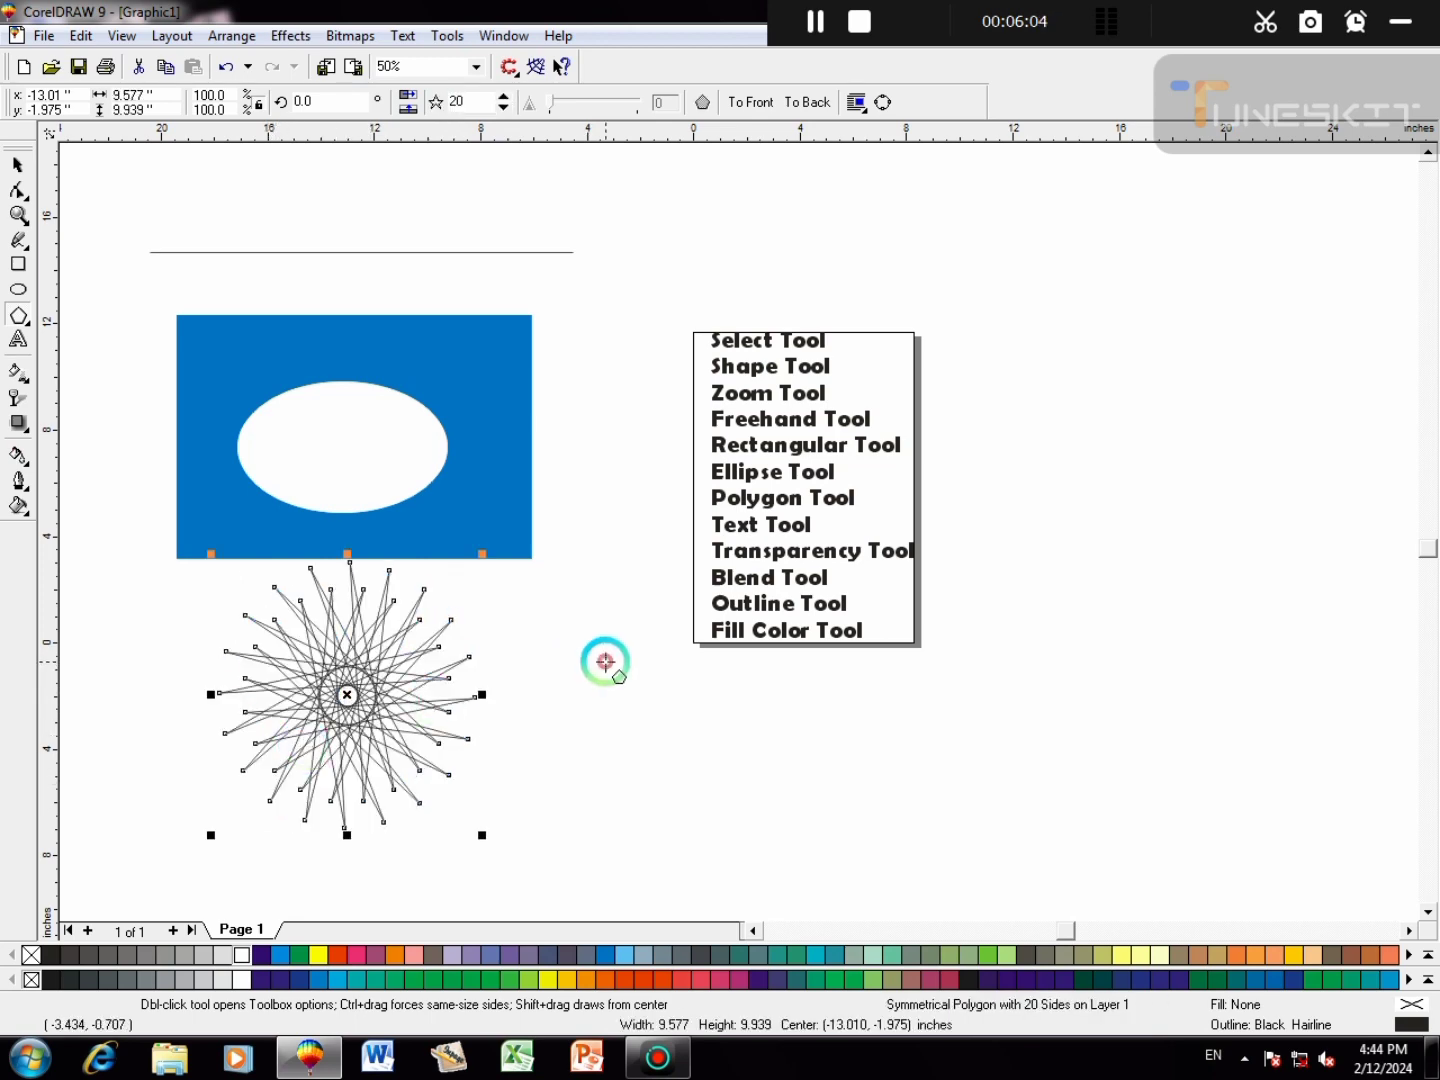
left_click(721, 980)
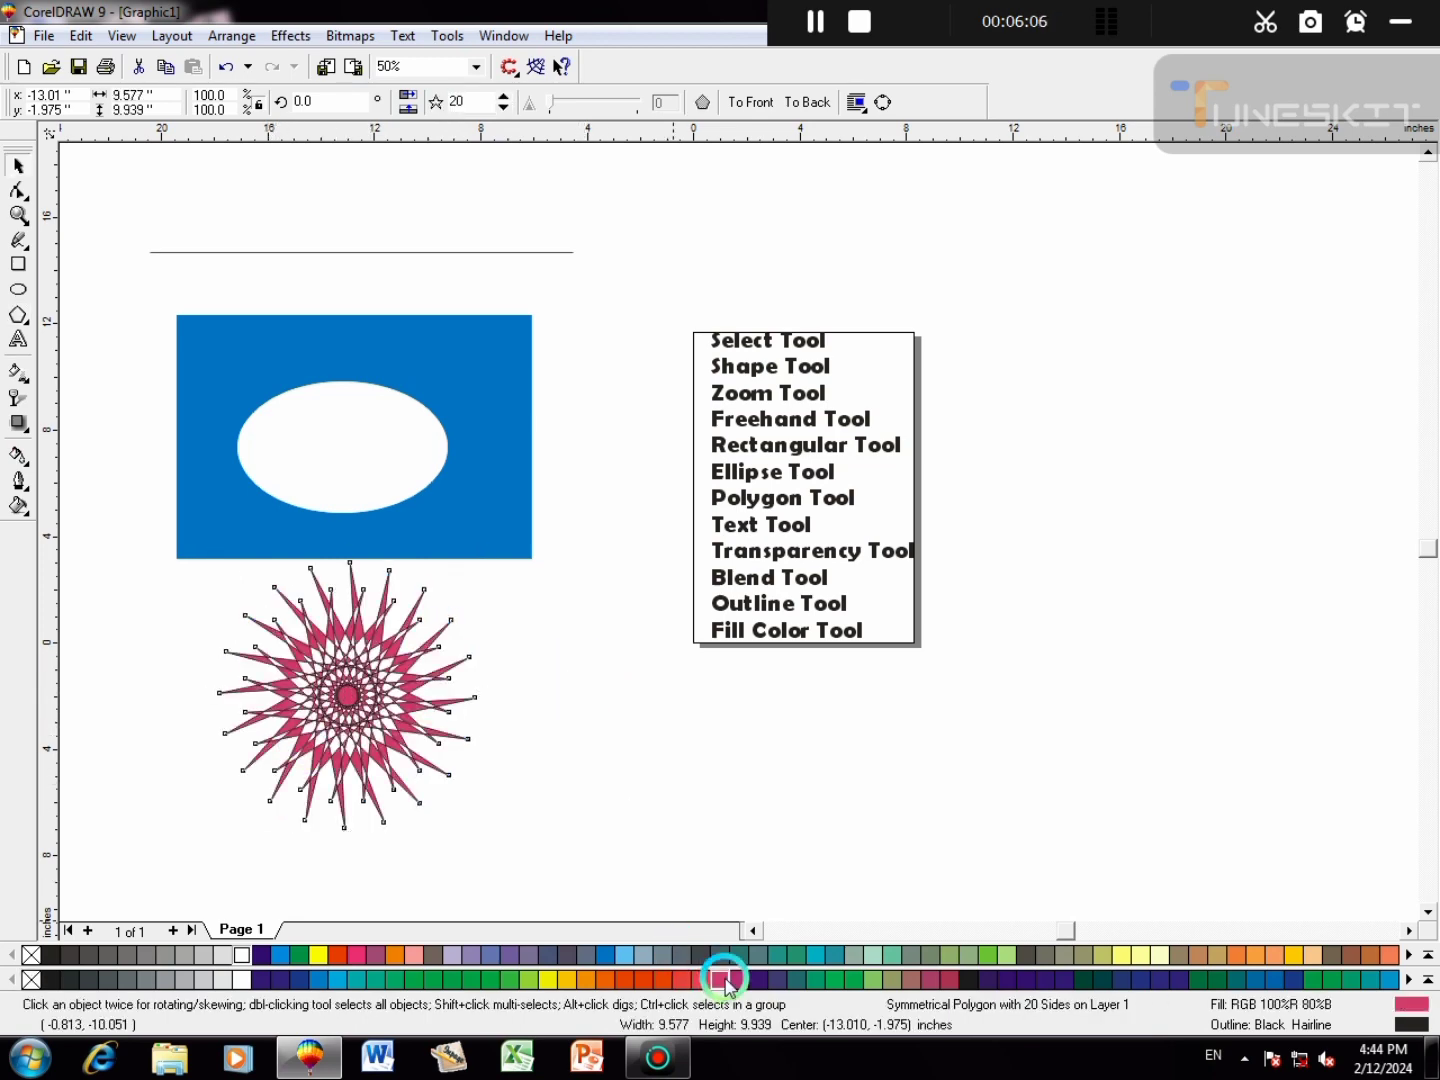
right_click(721, 980)
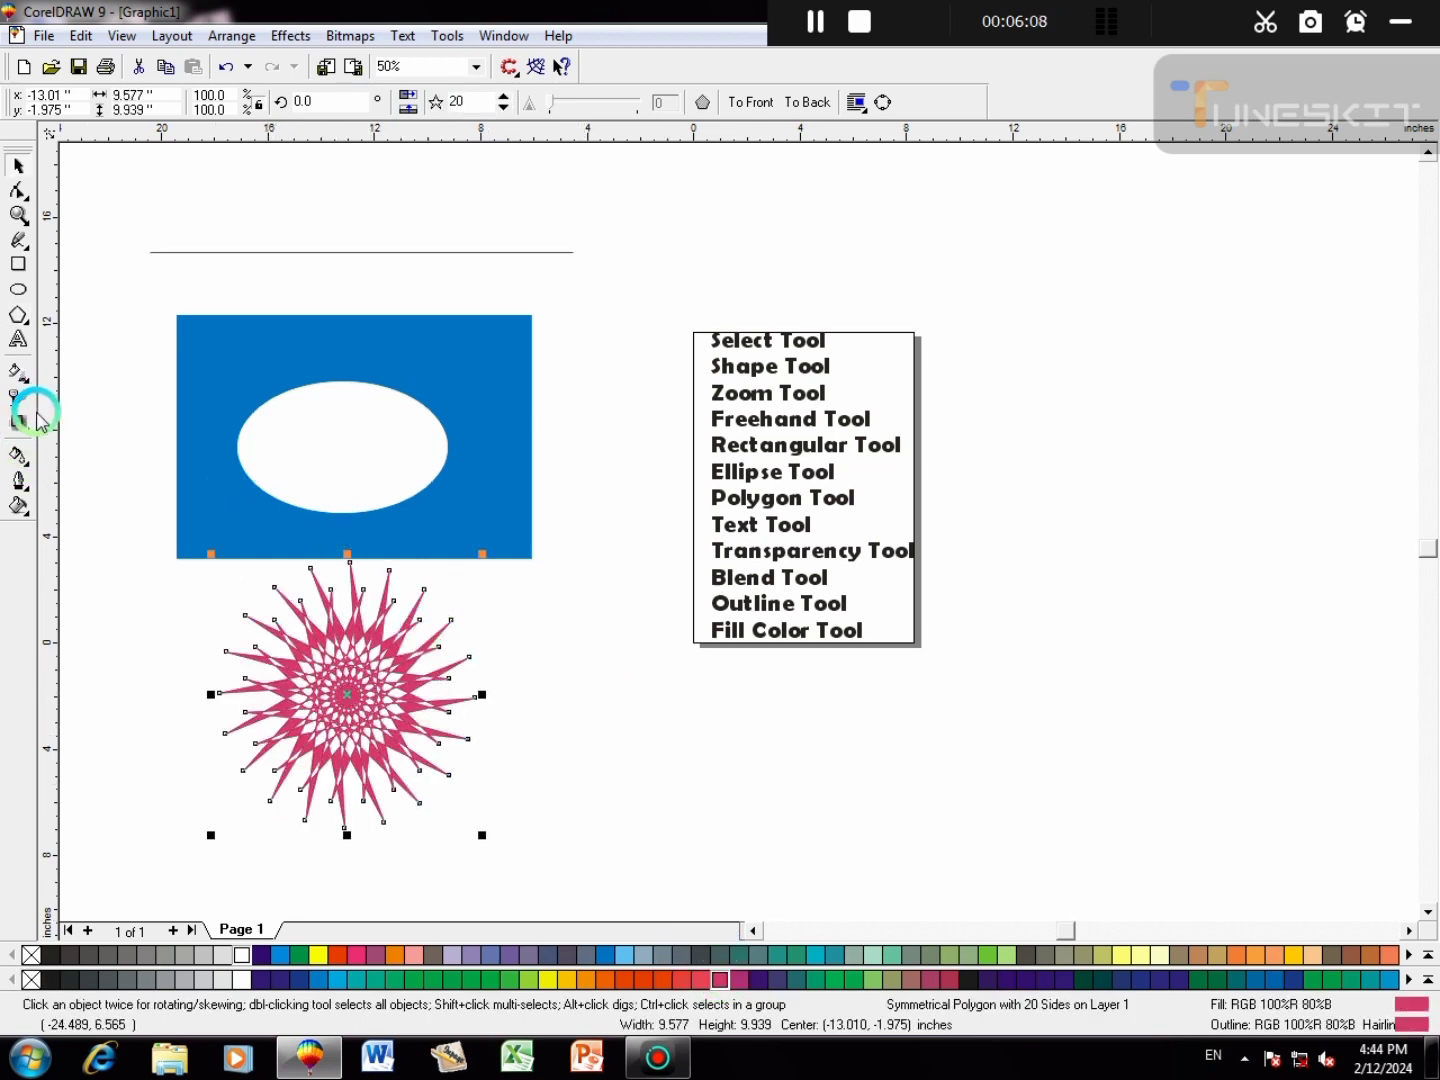
left_click_drag(30, 420, 45, 434)
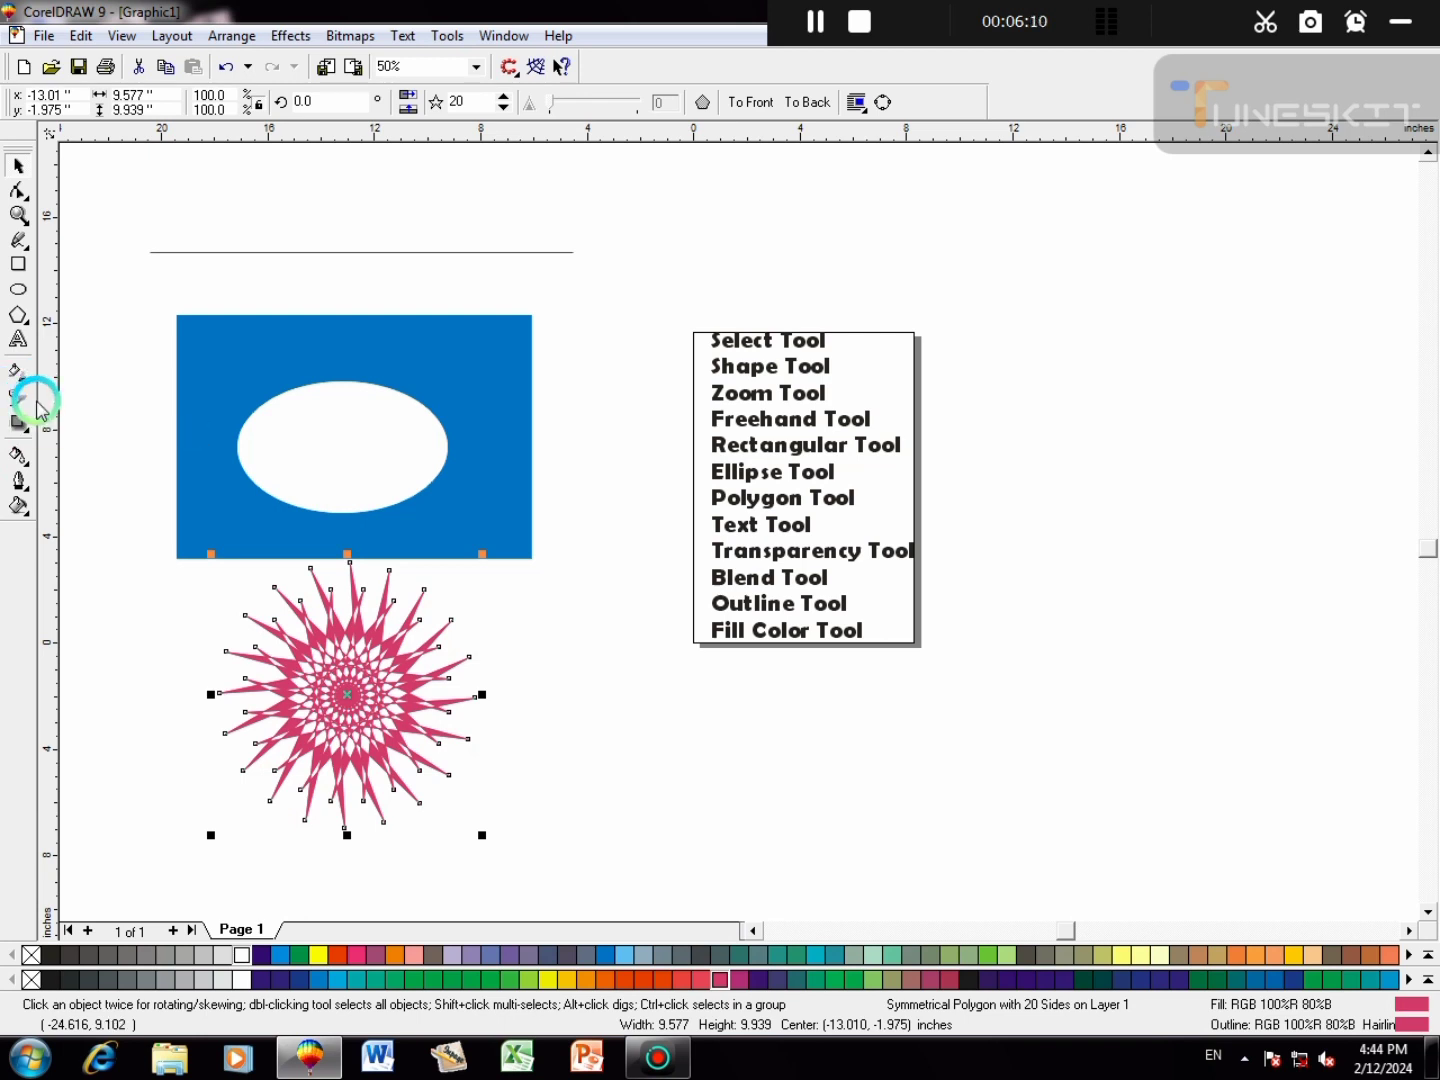
- Try the Text tool with a short sample beside the pink star and erase the sample
left_click(21, 343)
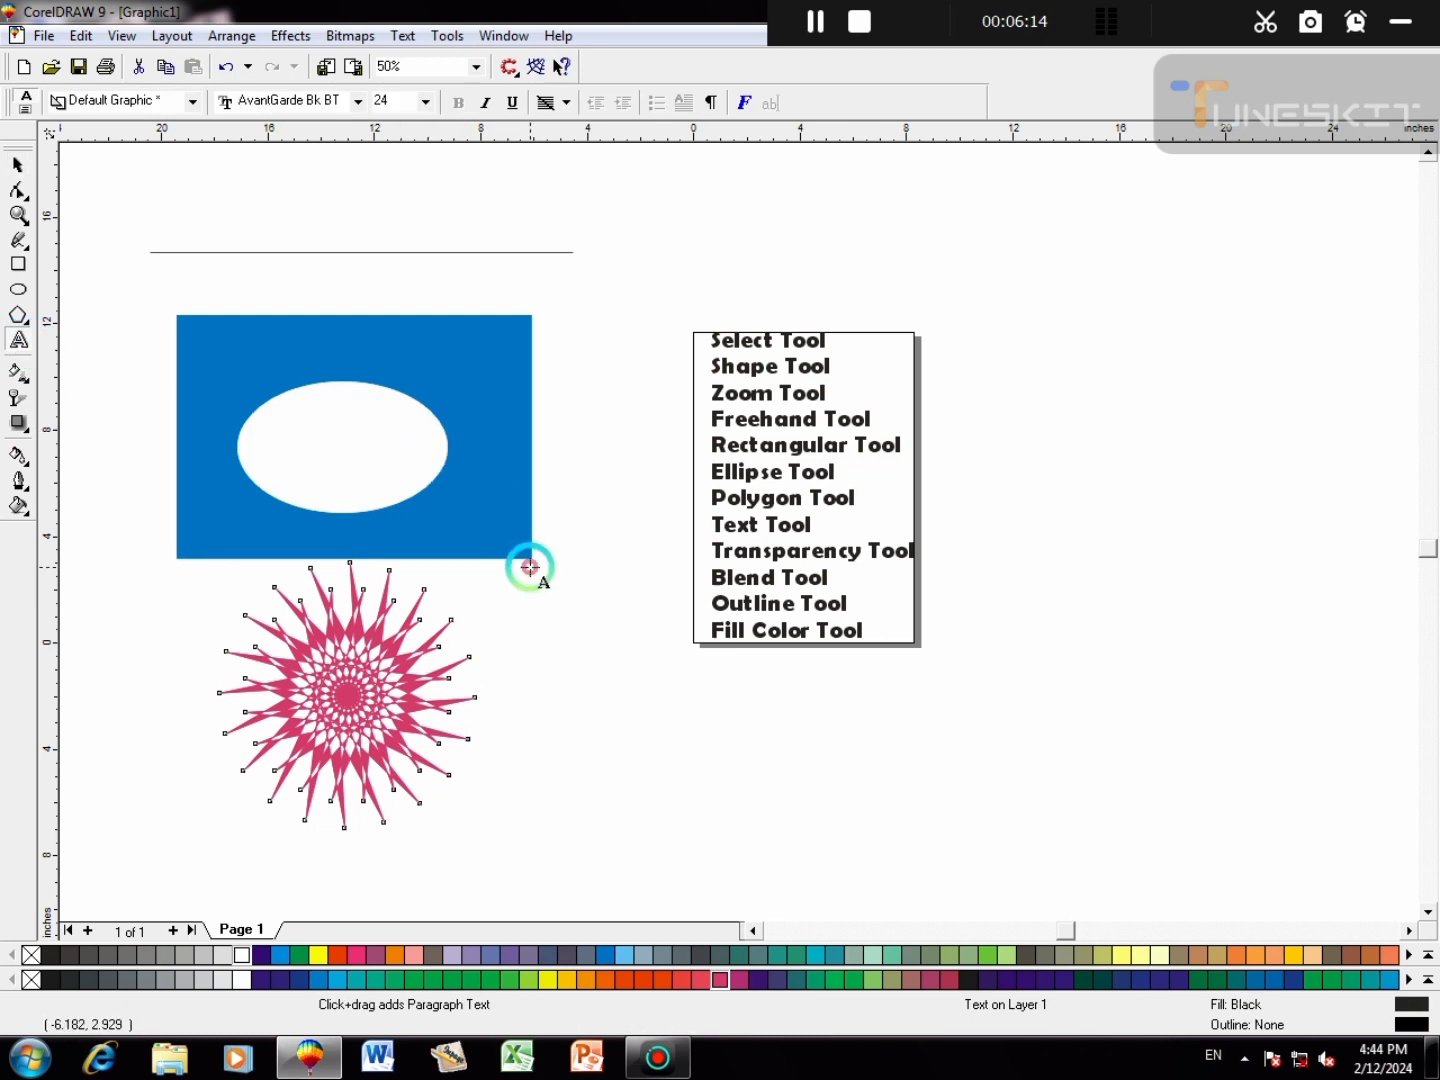
left_click(576, 630)
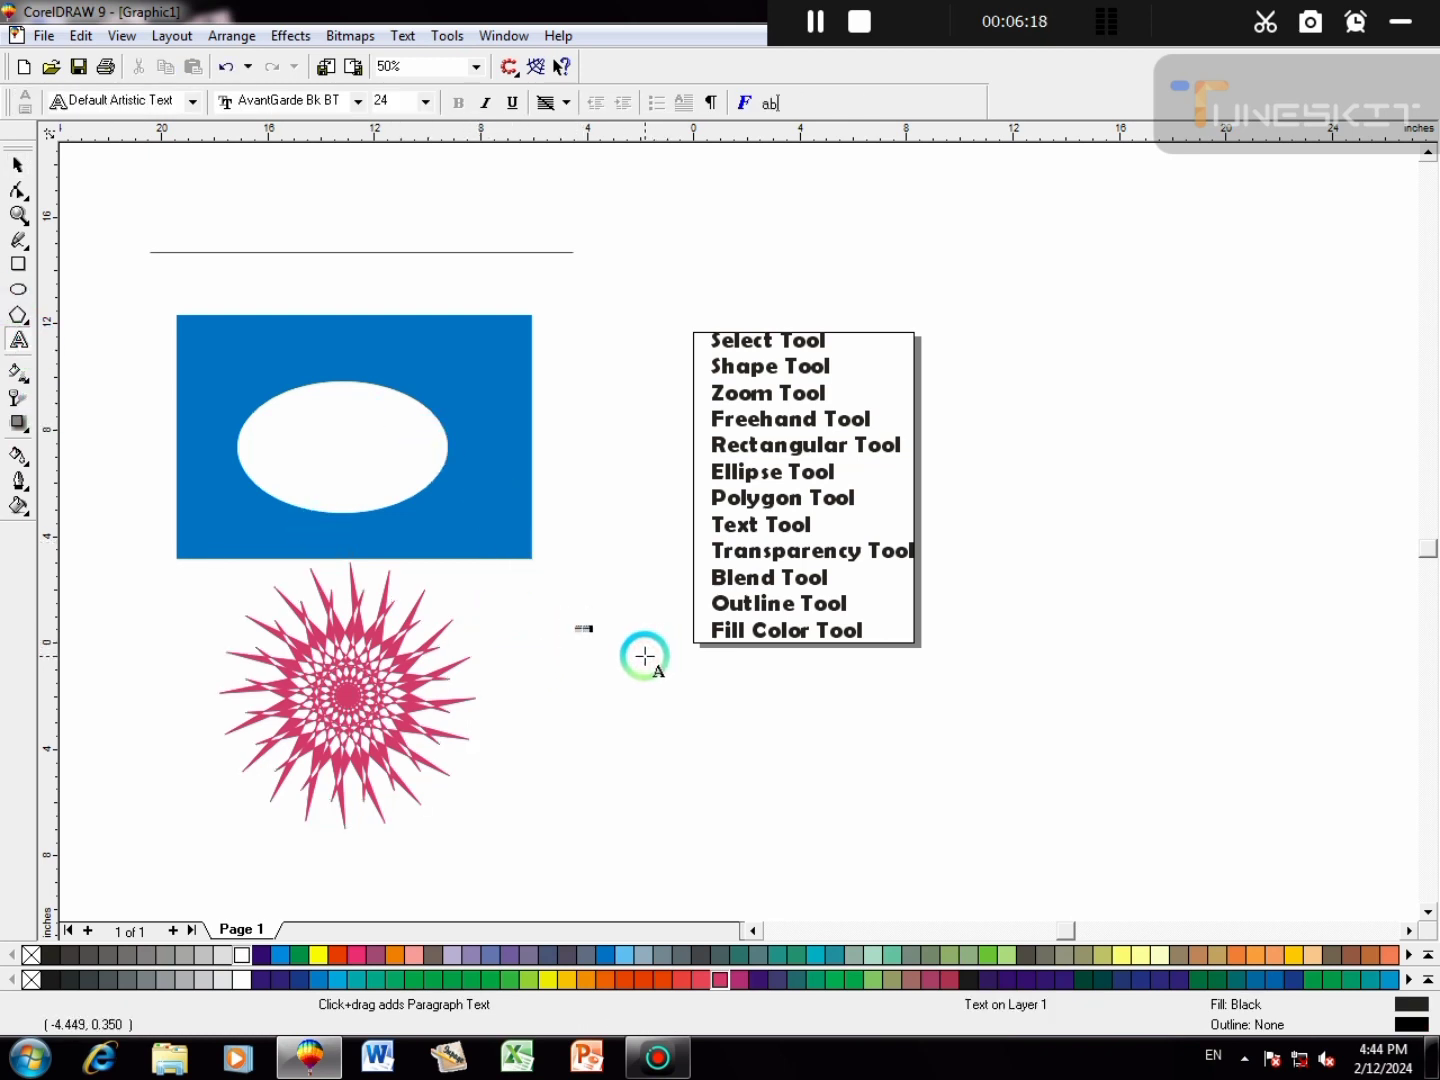
left_click(601, 630)
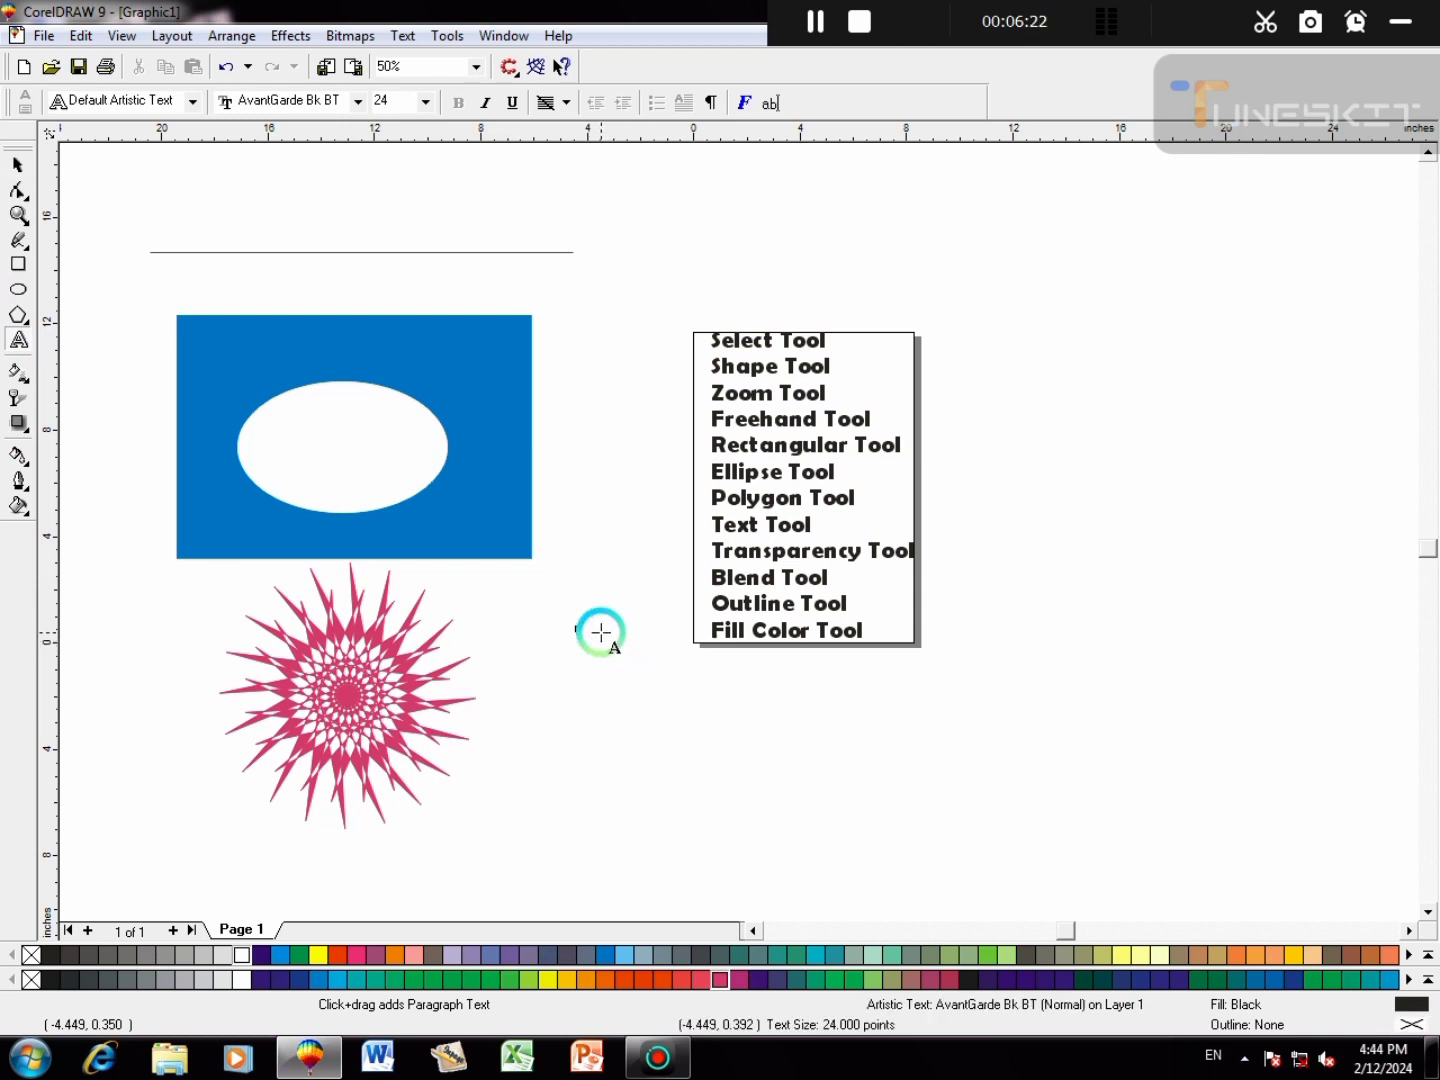
key("ctrl+space")
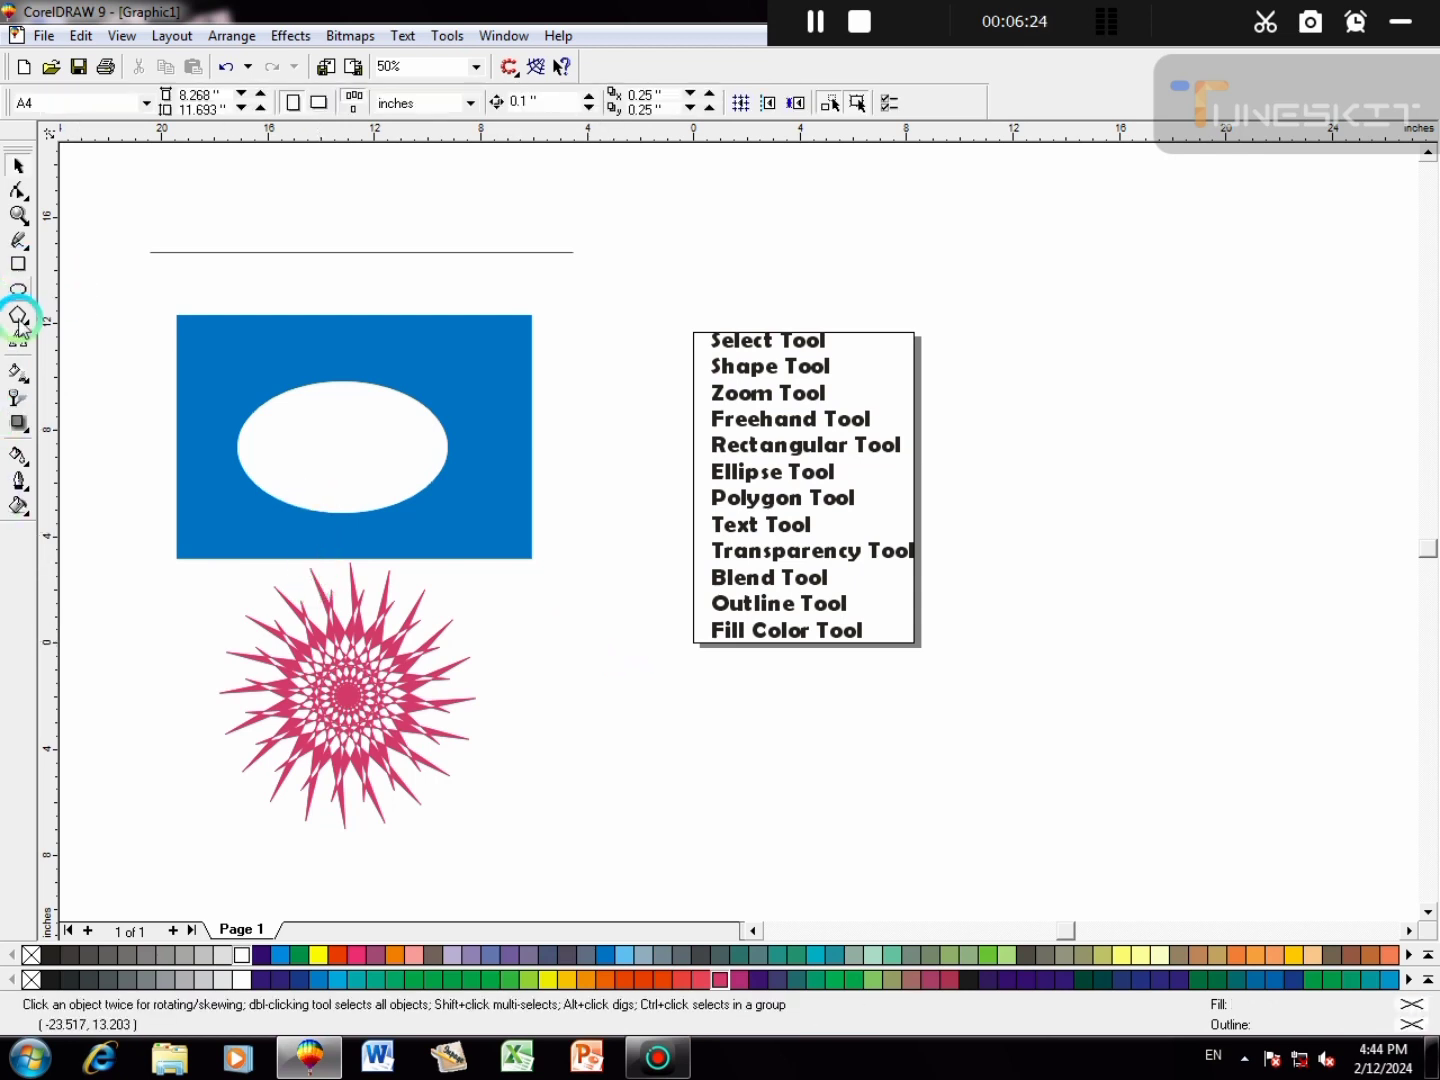
- Apply a diagonal fountain transparency to the blue rectangle, extend its end point toward the lower-right corner and shift its midpoint
left_click(180, 378)
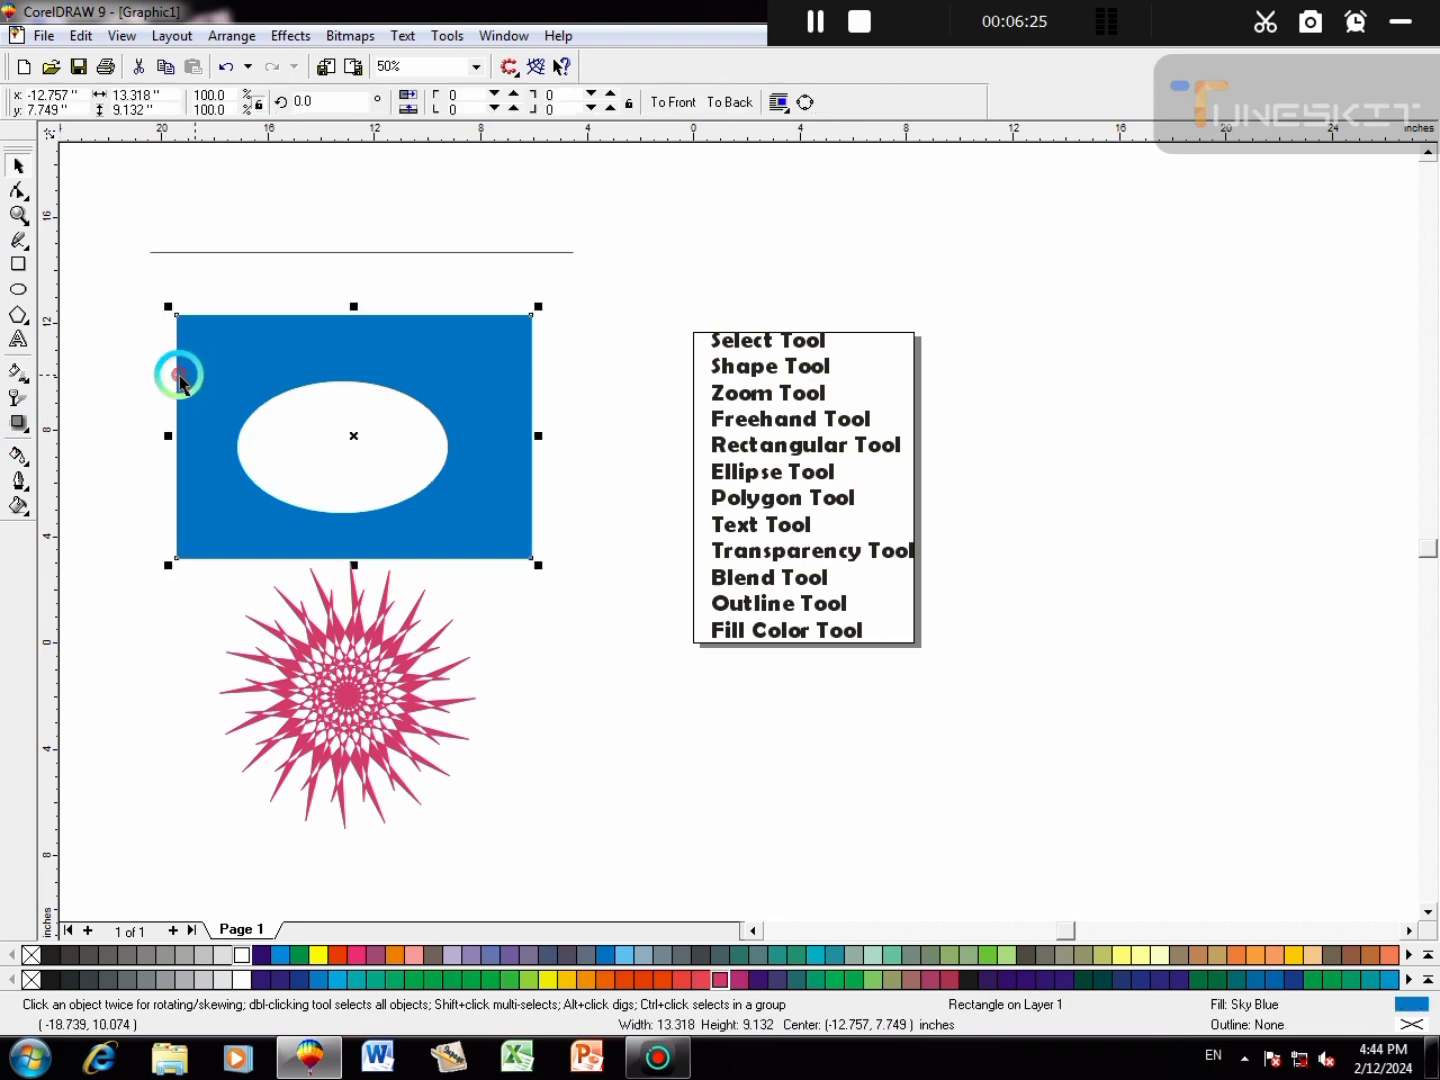
left_click(20, 399)
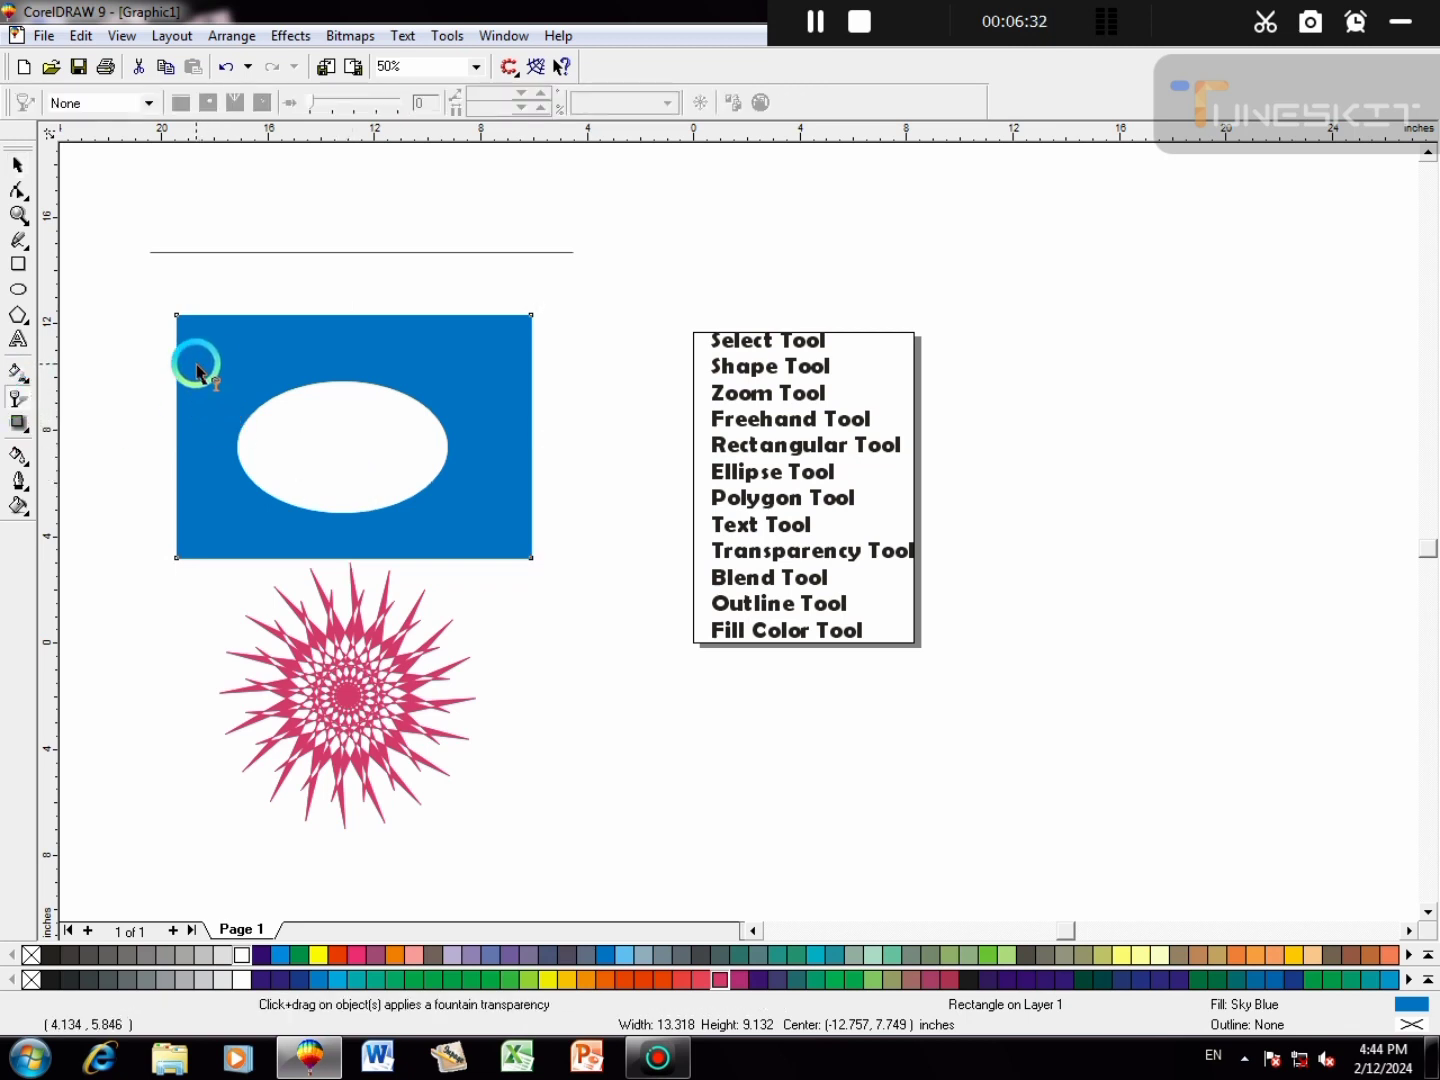
left_click_drag(196, 364, 408, 486)
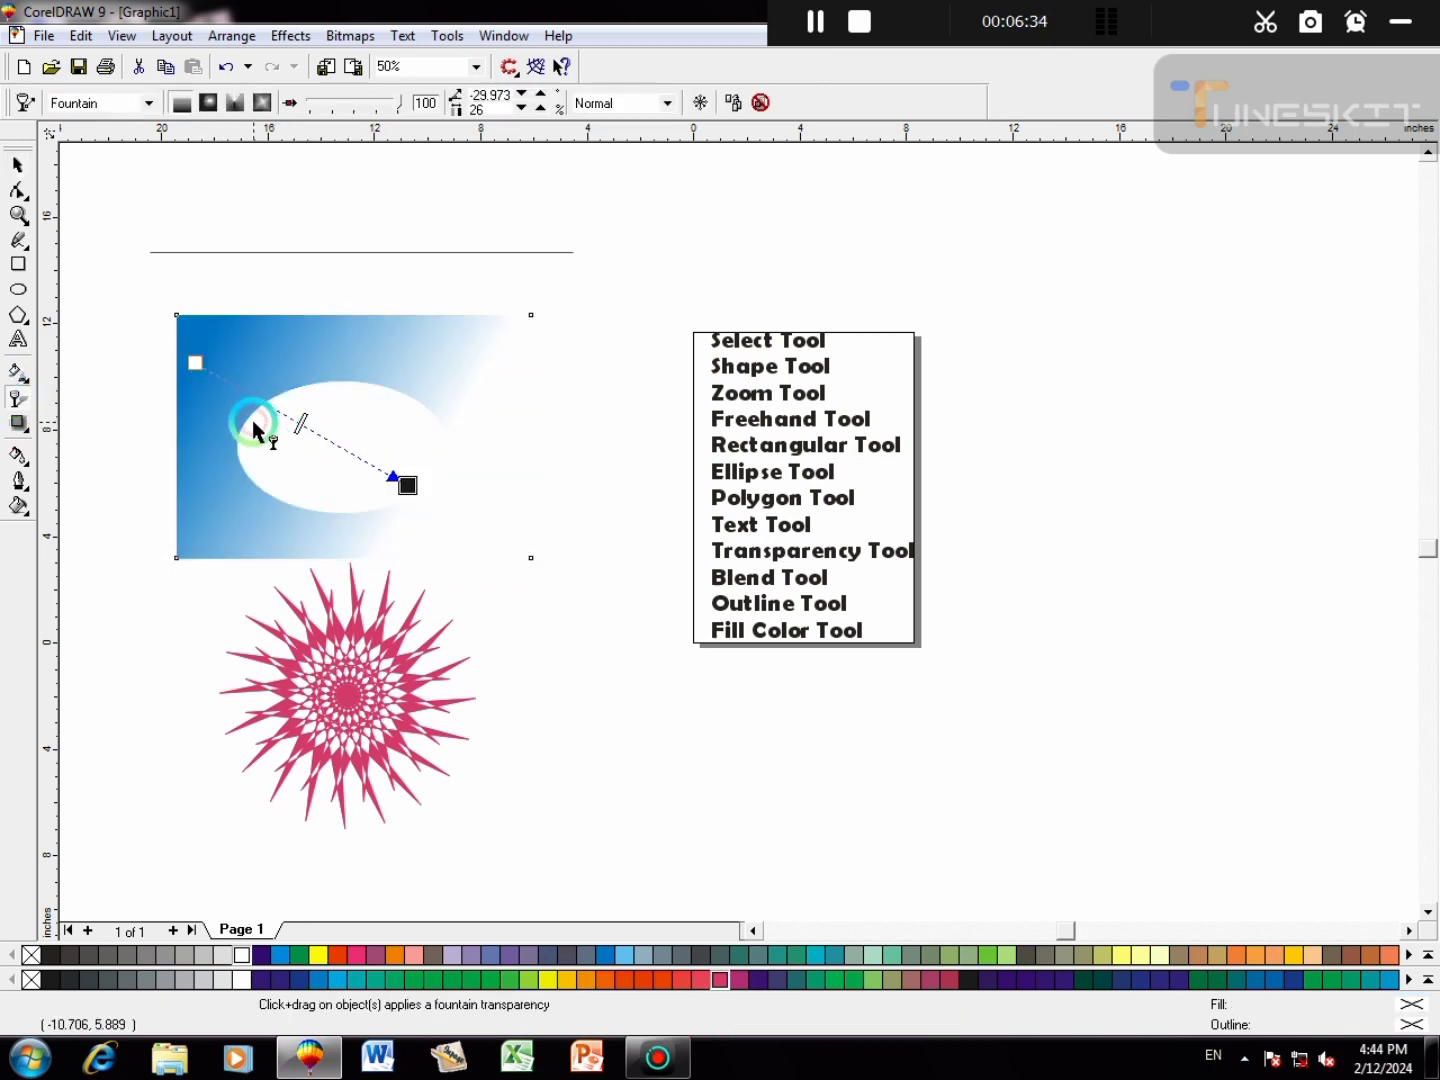
left_click_drag(300, 424, 316, 432)
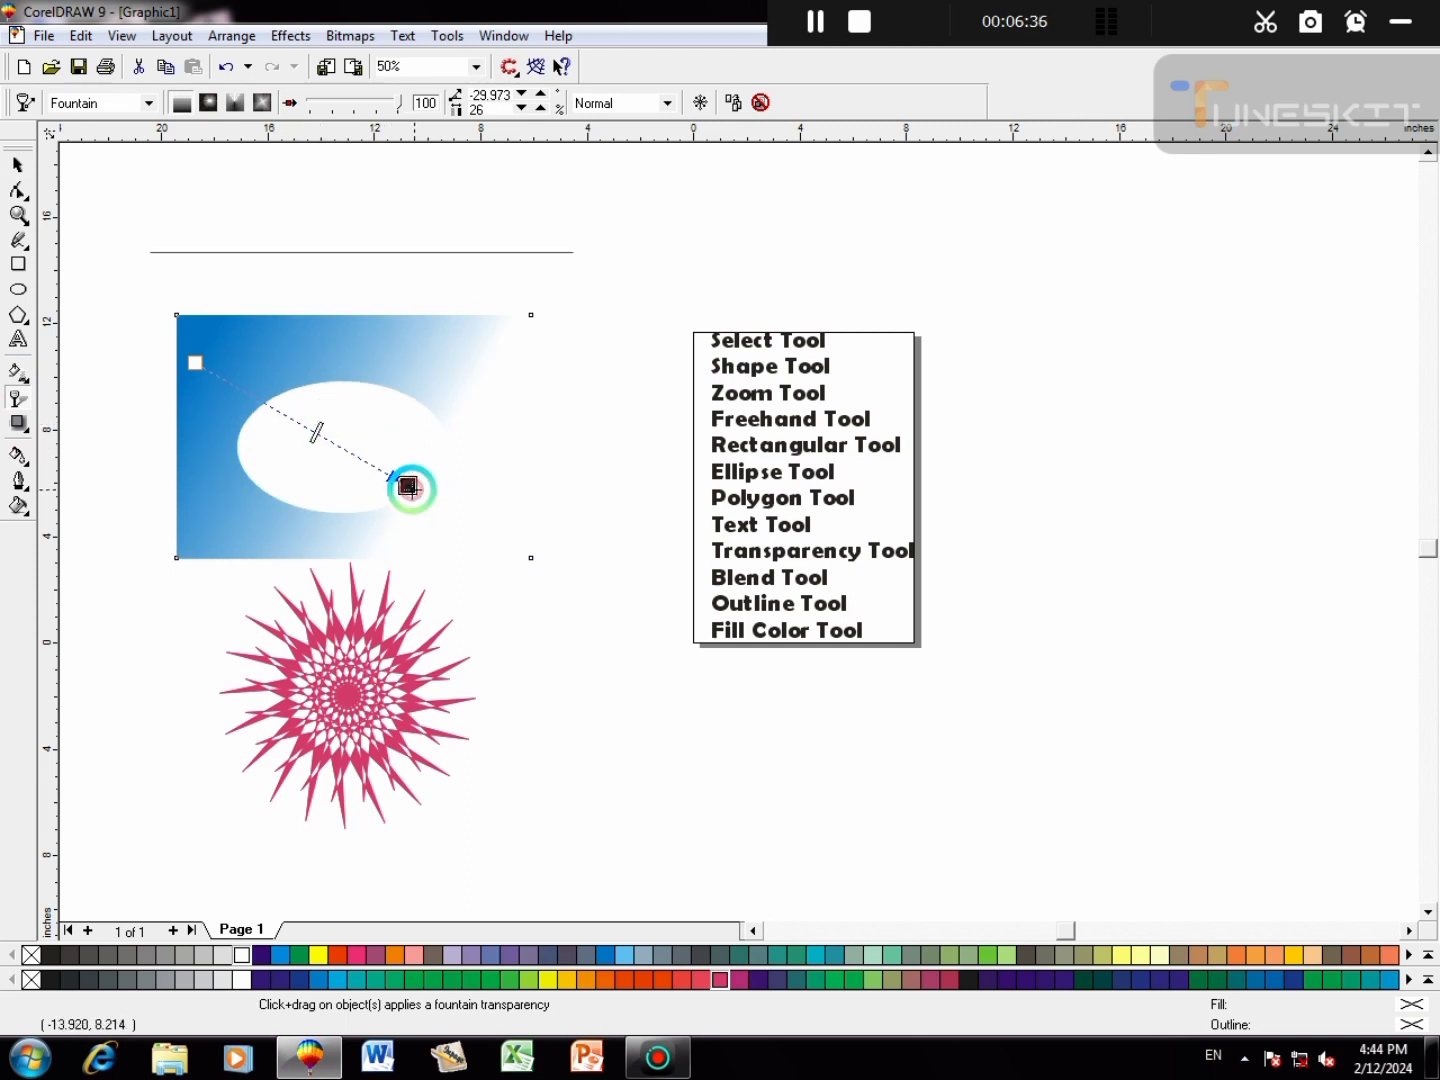
left_click_drag(408, 486, 486, 520)
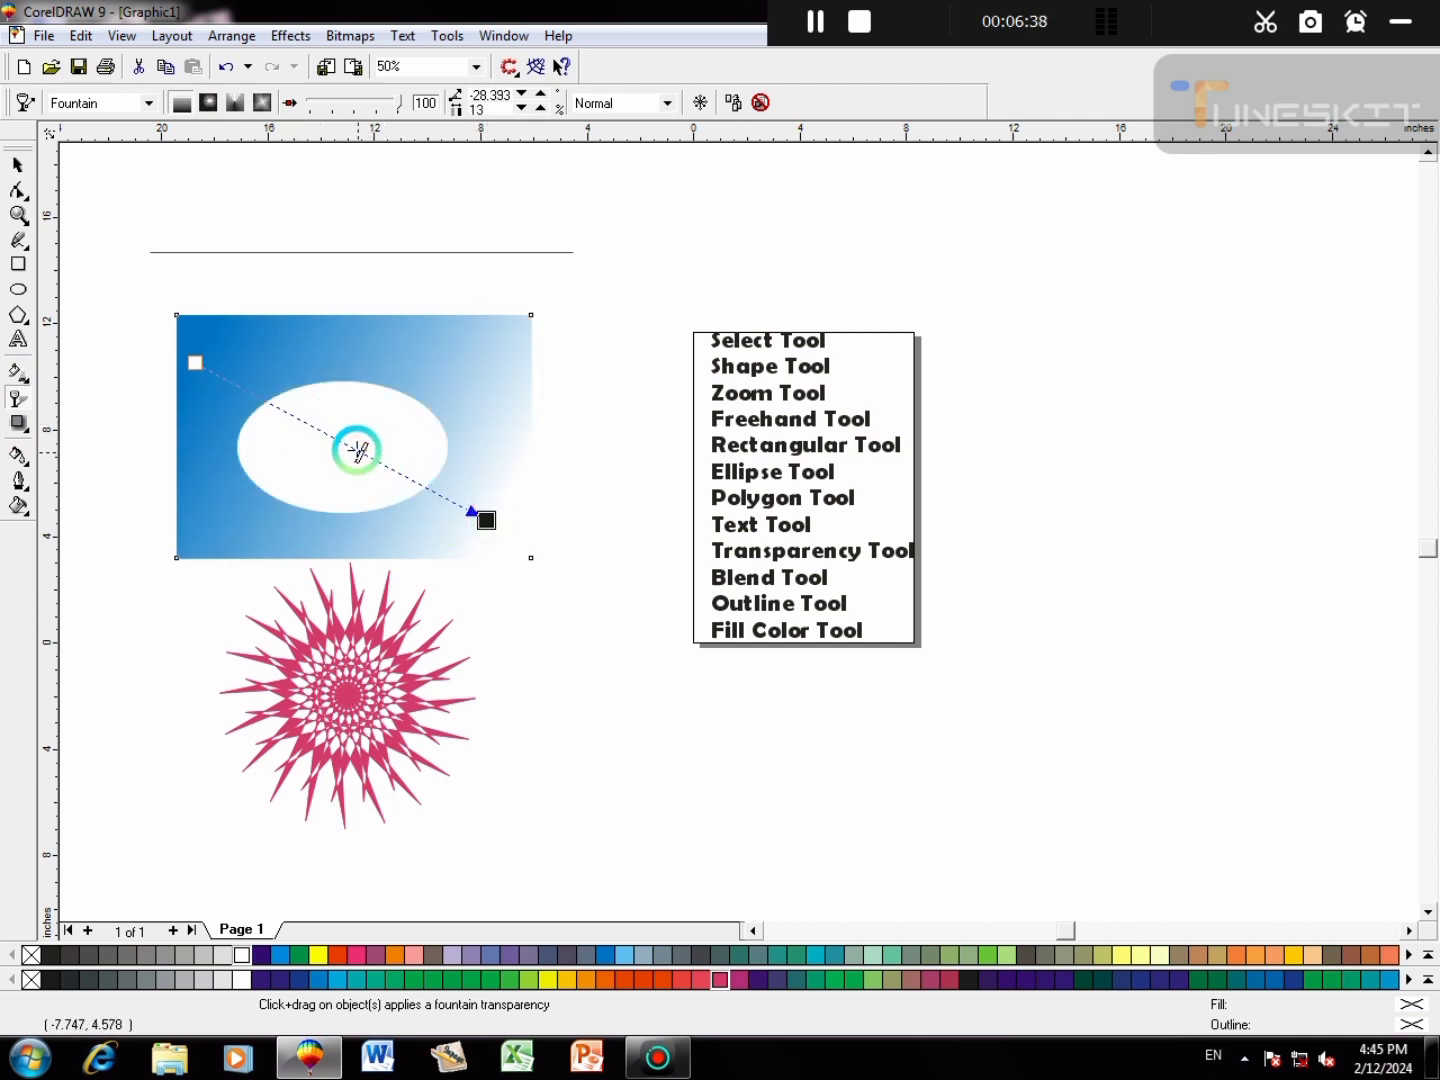
left_click_drag(357, 450, 300, 418)
- Change the rectangle's transparency type to Pattern and from that to Texture
left_click(119, 103)
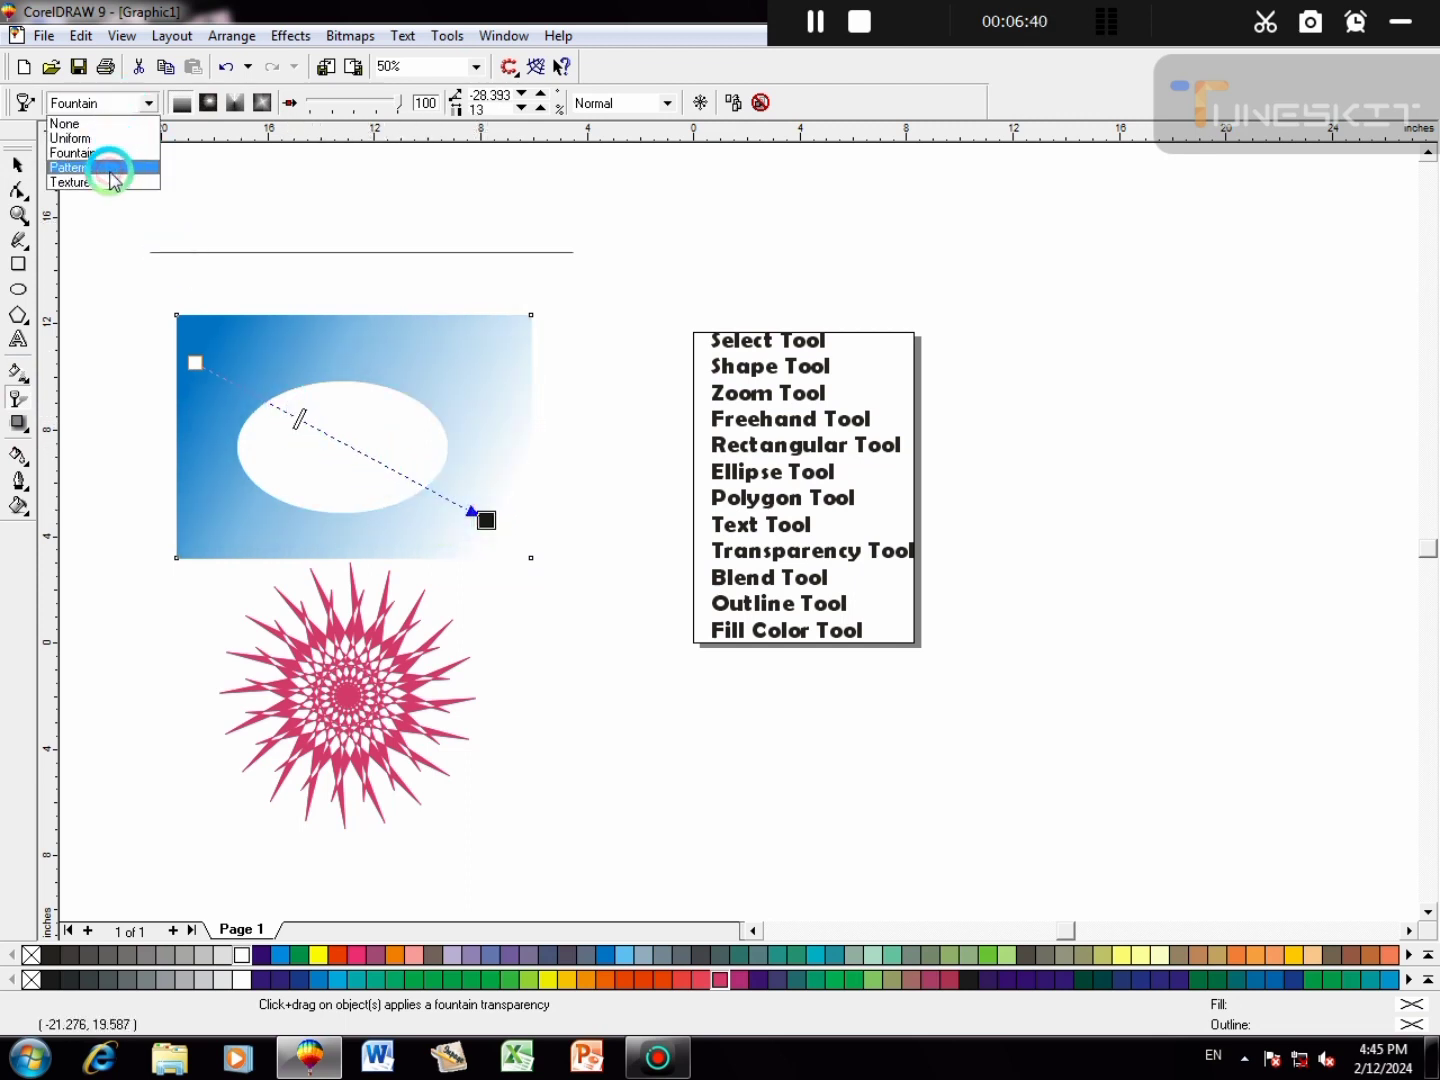
left_click(110, 168)
left_click(129, 103)
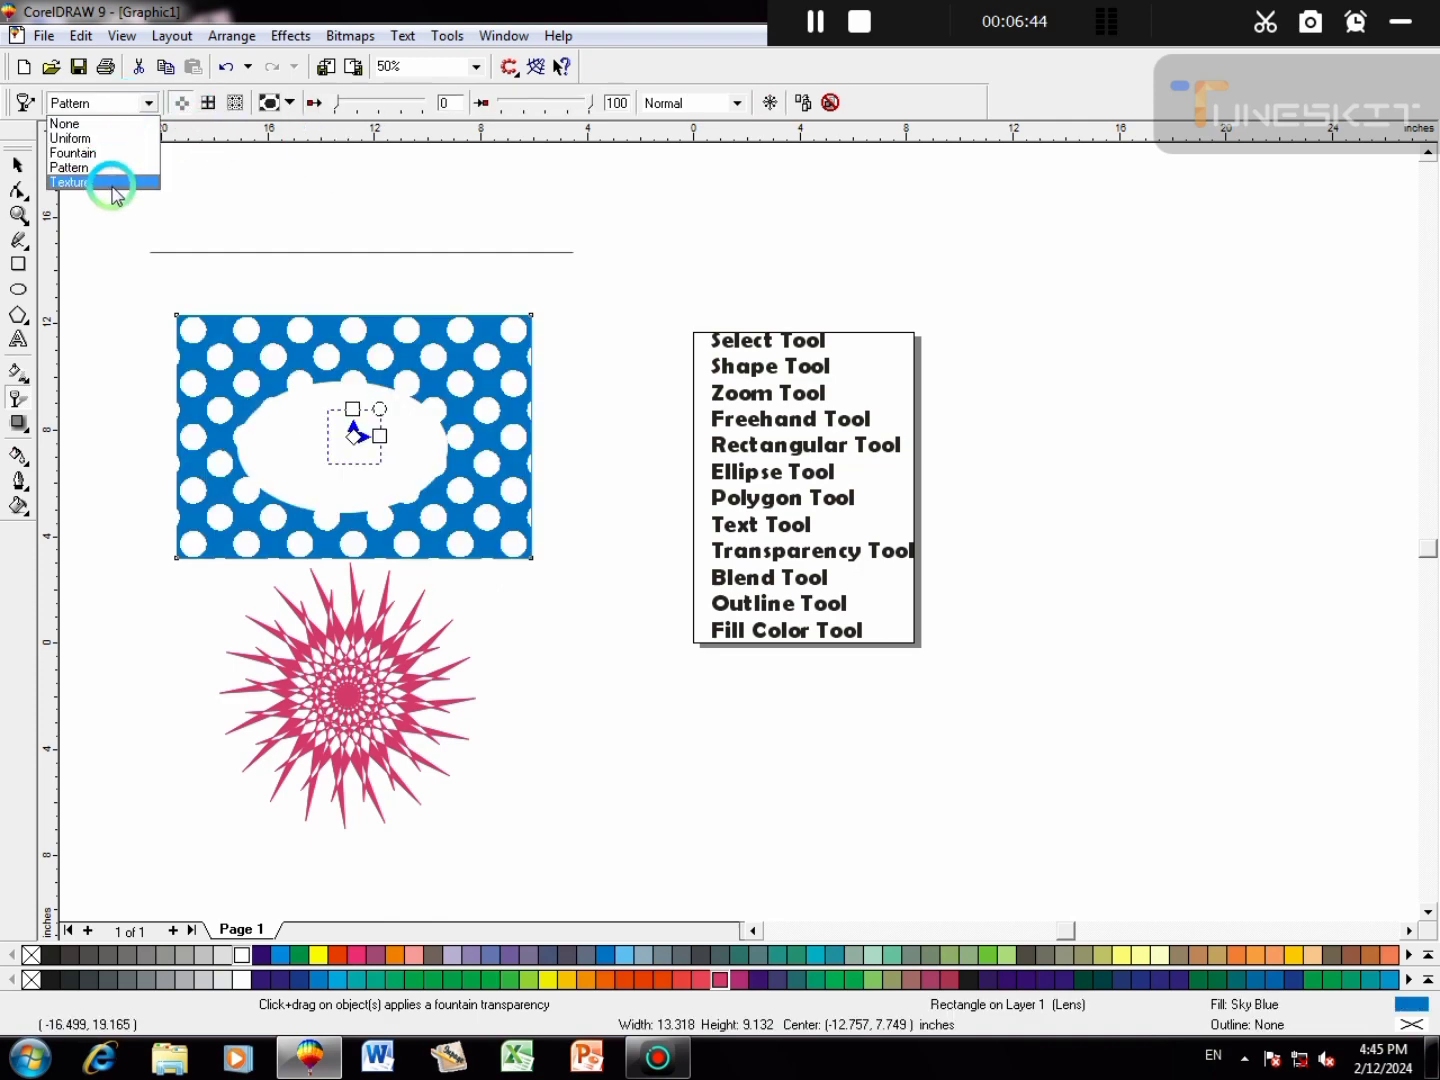
left_click(110, 183)
- Set the texture's starting transparency to 64, and enlarge and slightly rotate its tile across the rectangle
left_click(349, 106)
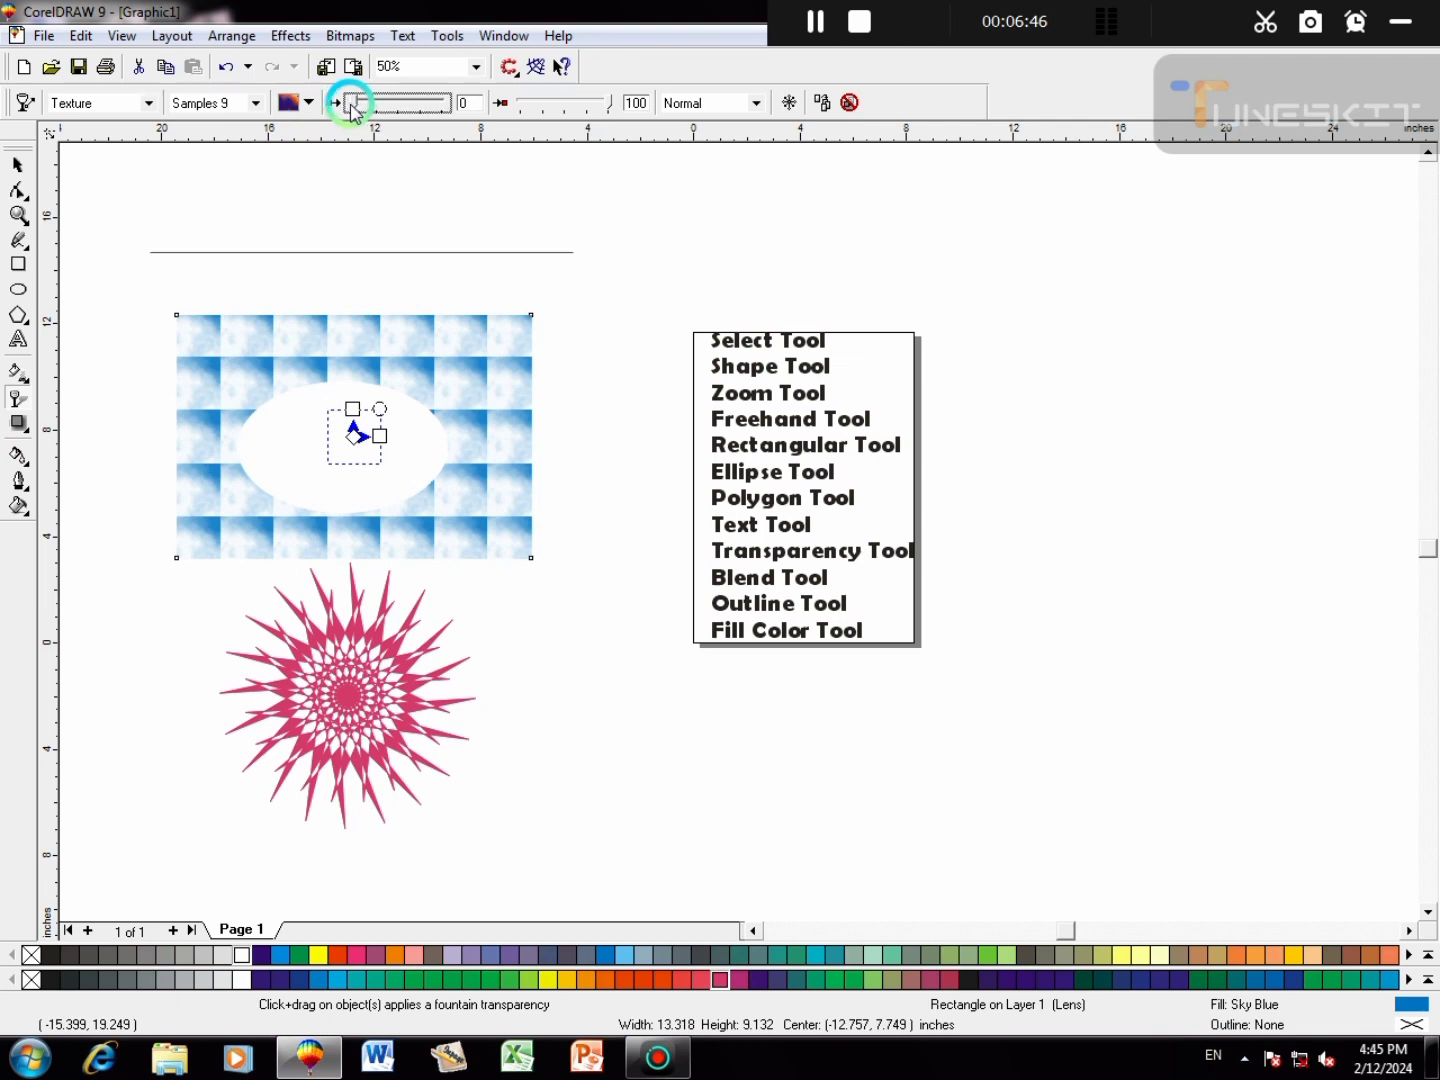
left_click_drag(354, 108, 410, 106)
left_click_drag(380, 408, 453, 357)
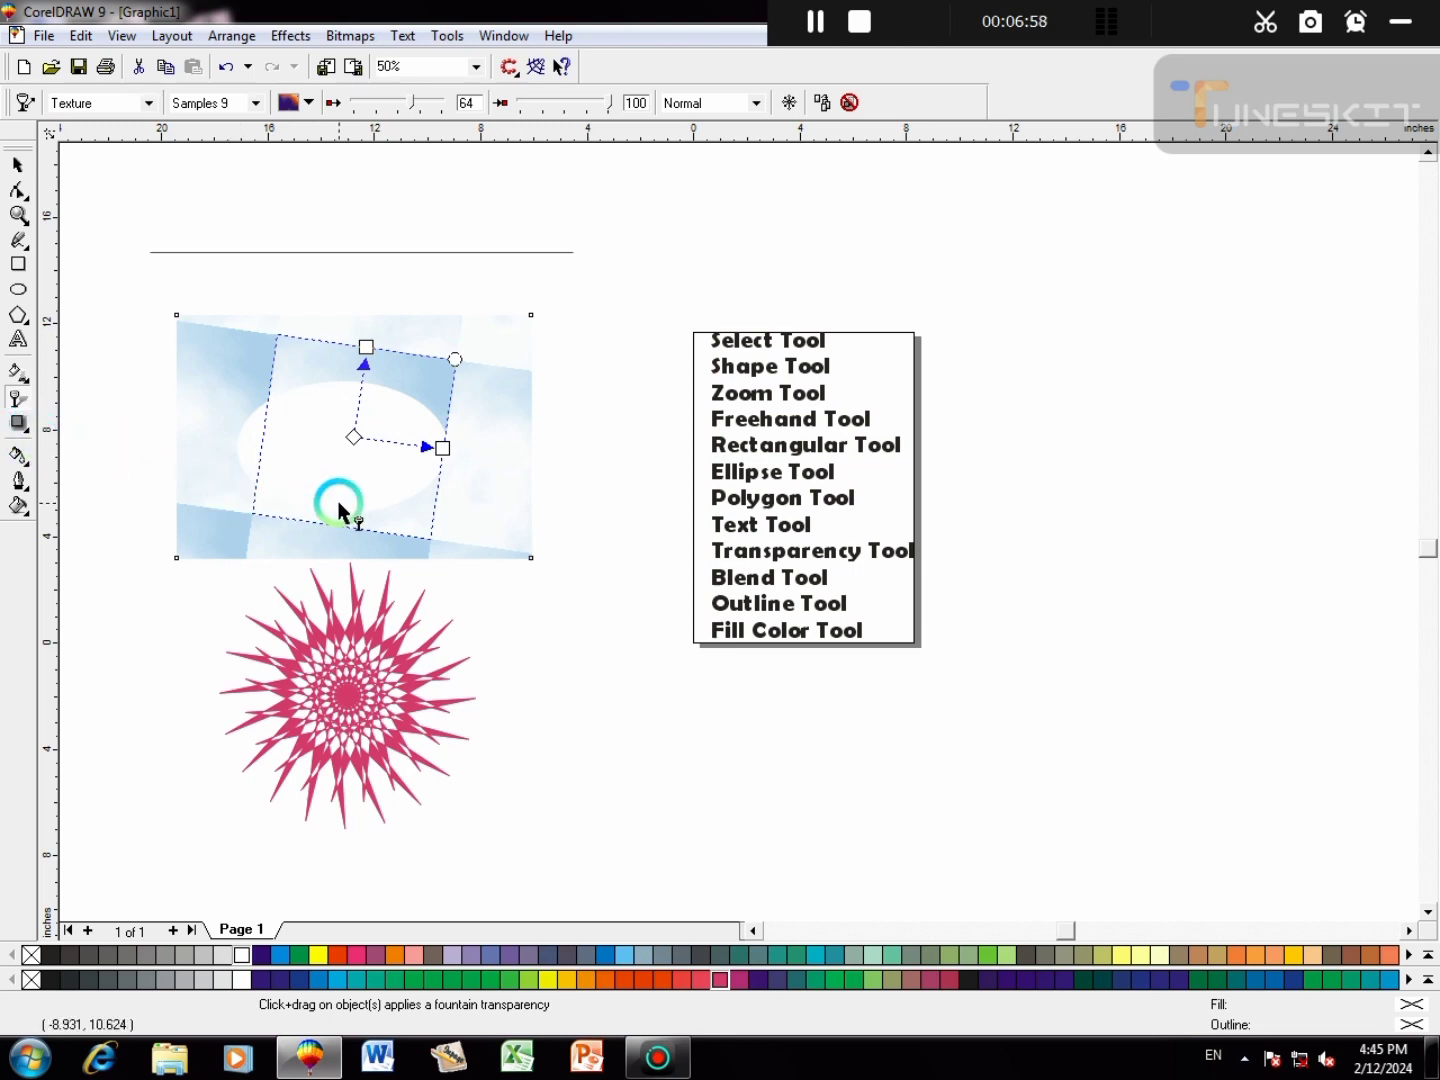
key("space")
- Add a drop shadow to the textured rectangle from its center and set the shadow opacity to 42
left_click(18, 422)
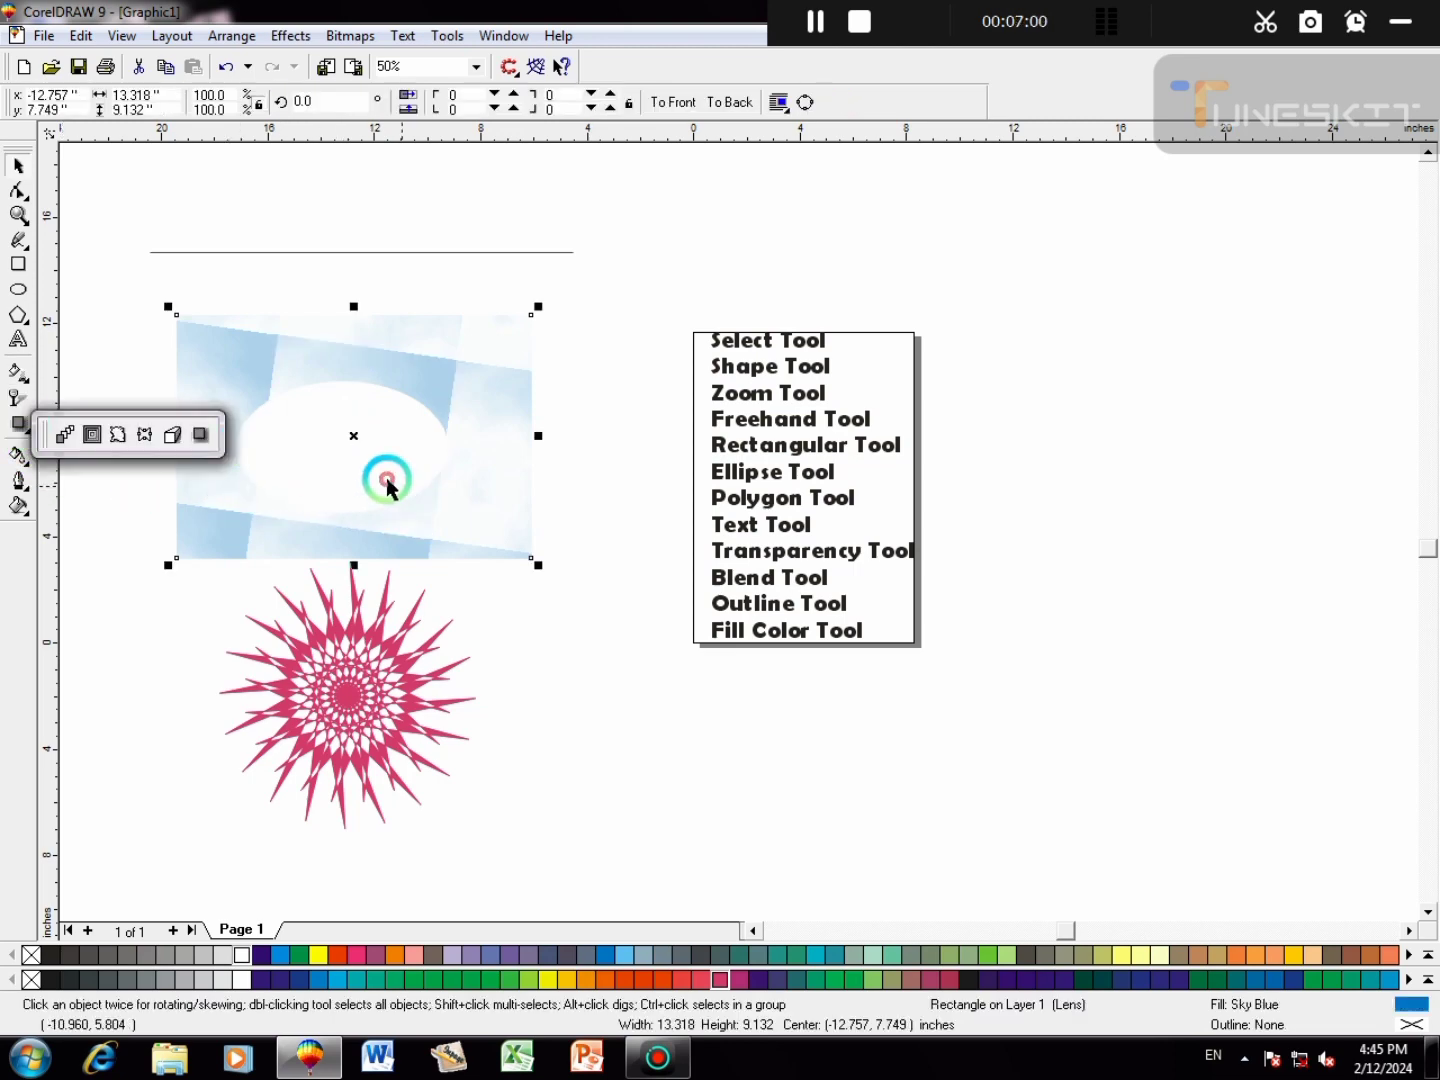
left_click(200, 440)
left_click_drag(353, 436, 432, 545)
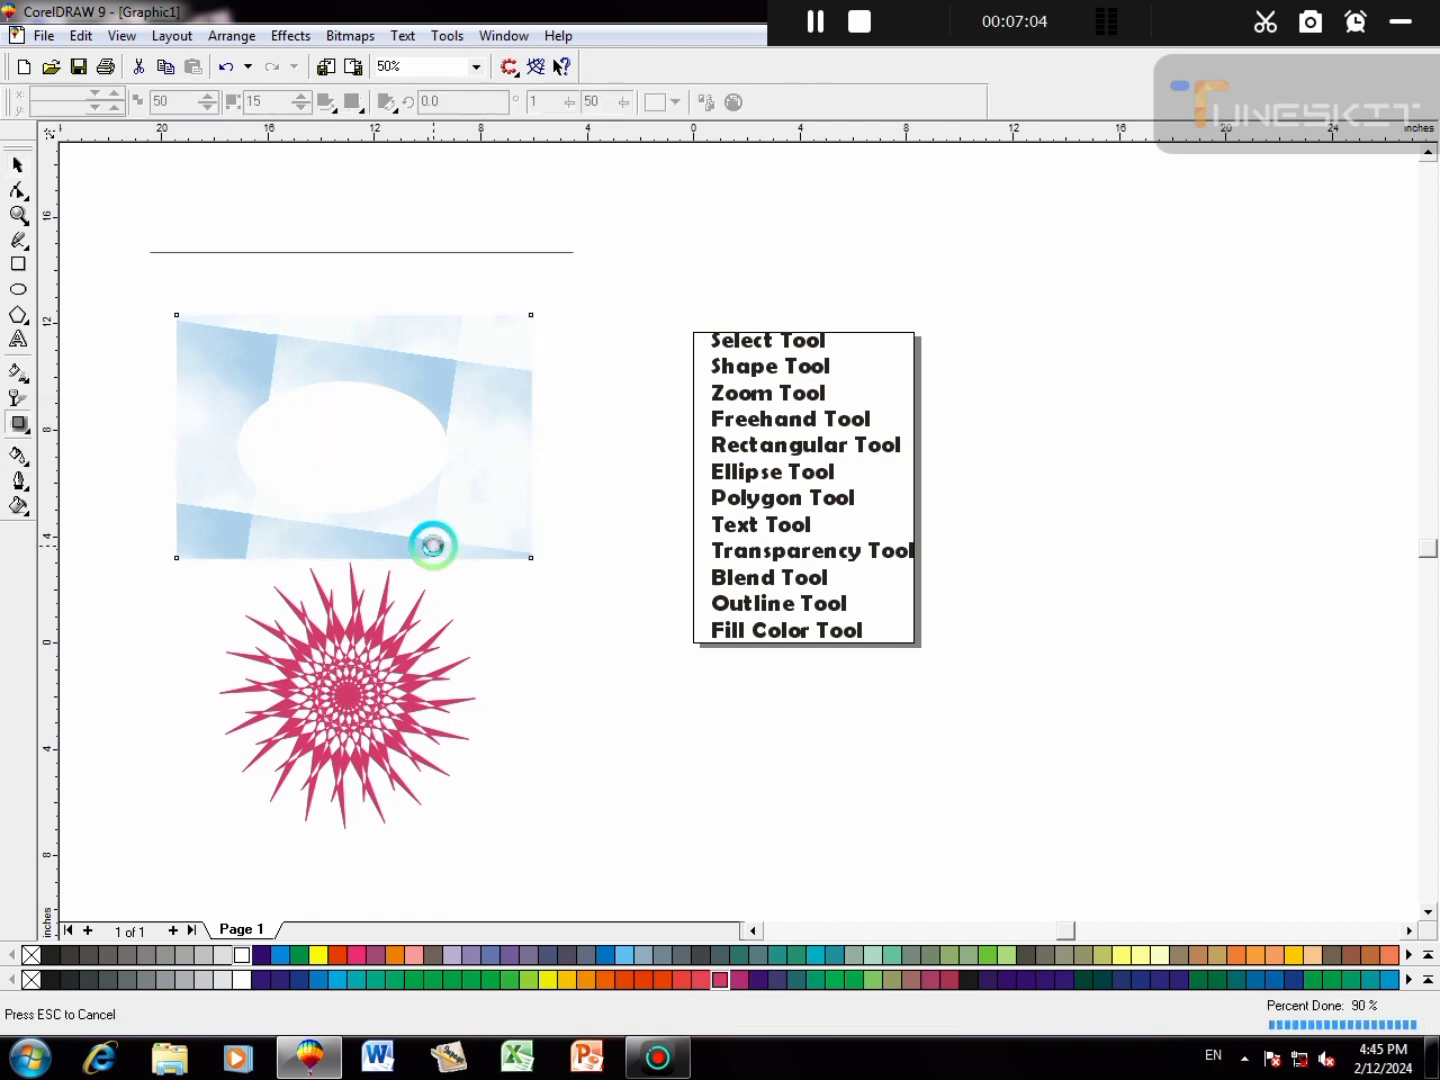
mouse_move(385, 490)
left_mouse_down()
mouse_move(370, 460)
mouse_move(391, 485)
left_mouse_up()
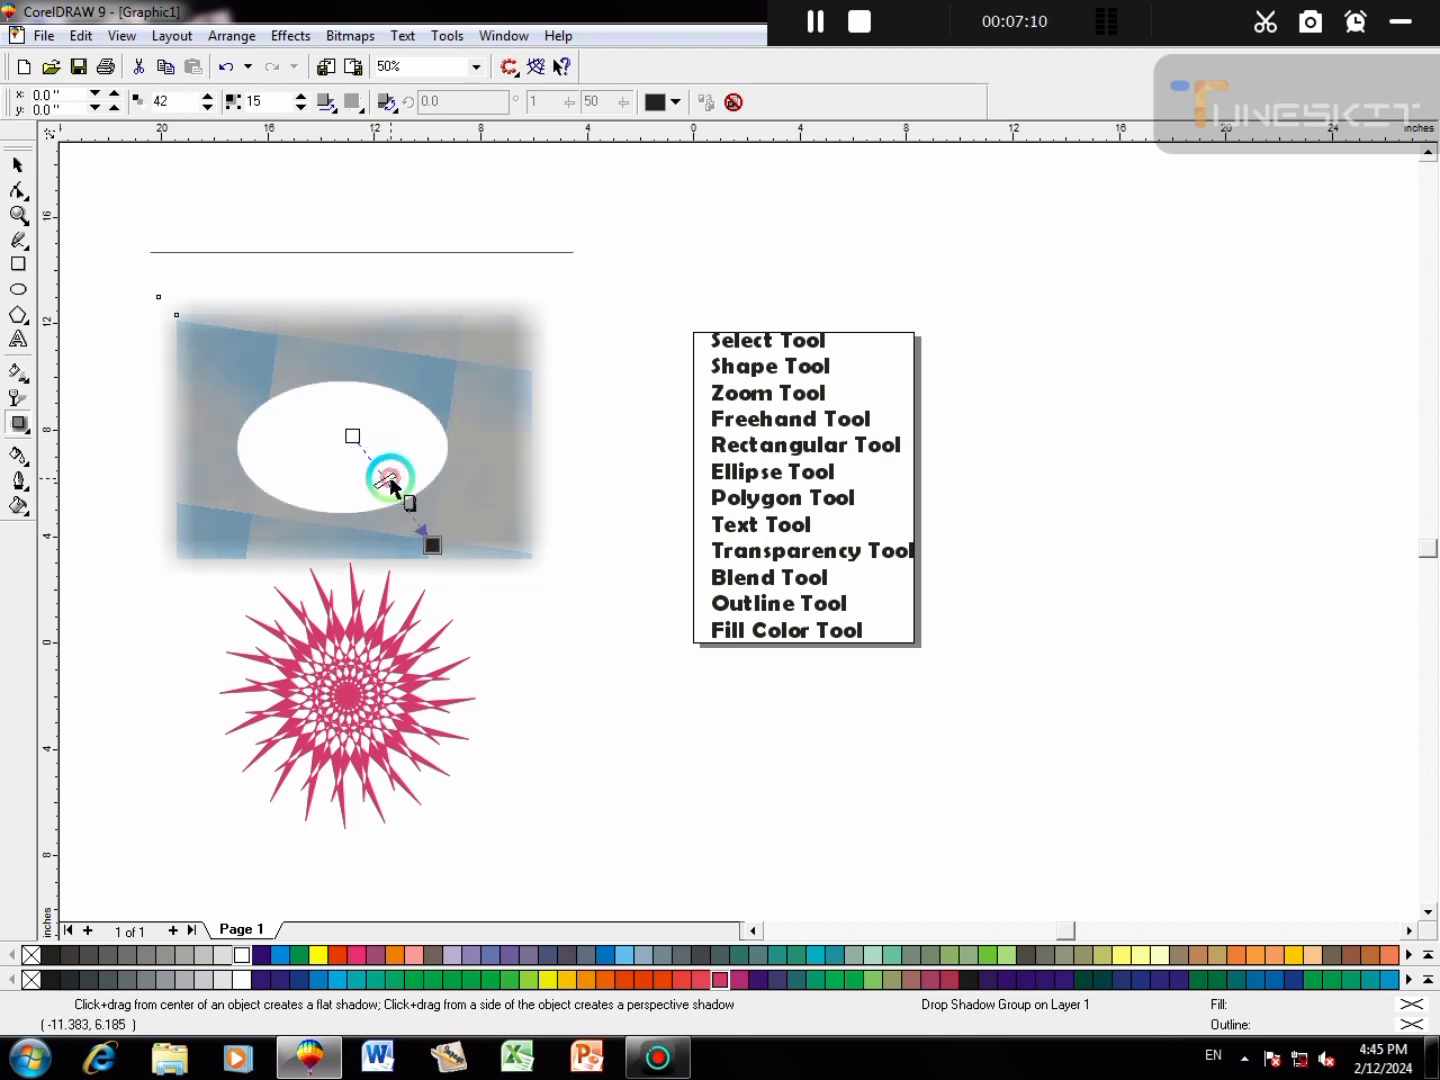
left_click(136, 508)
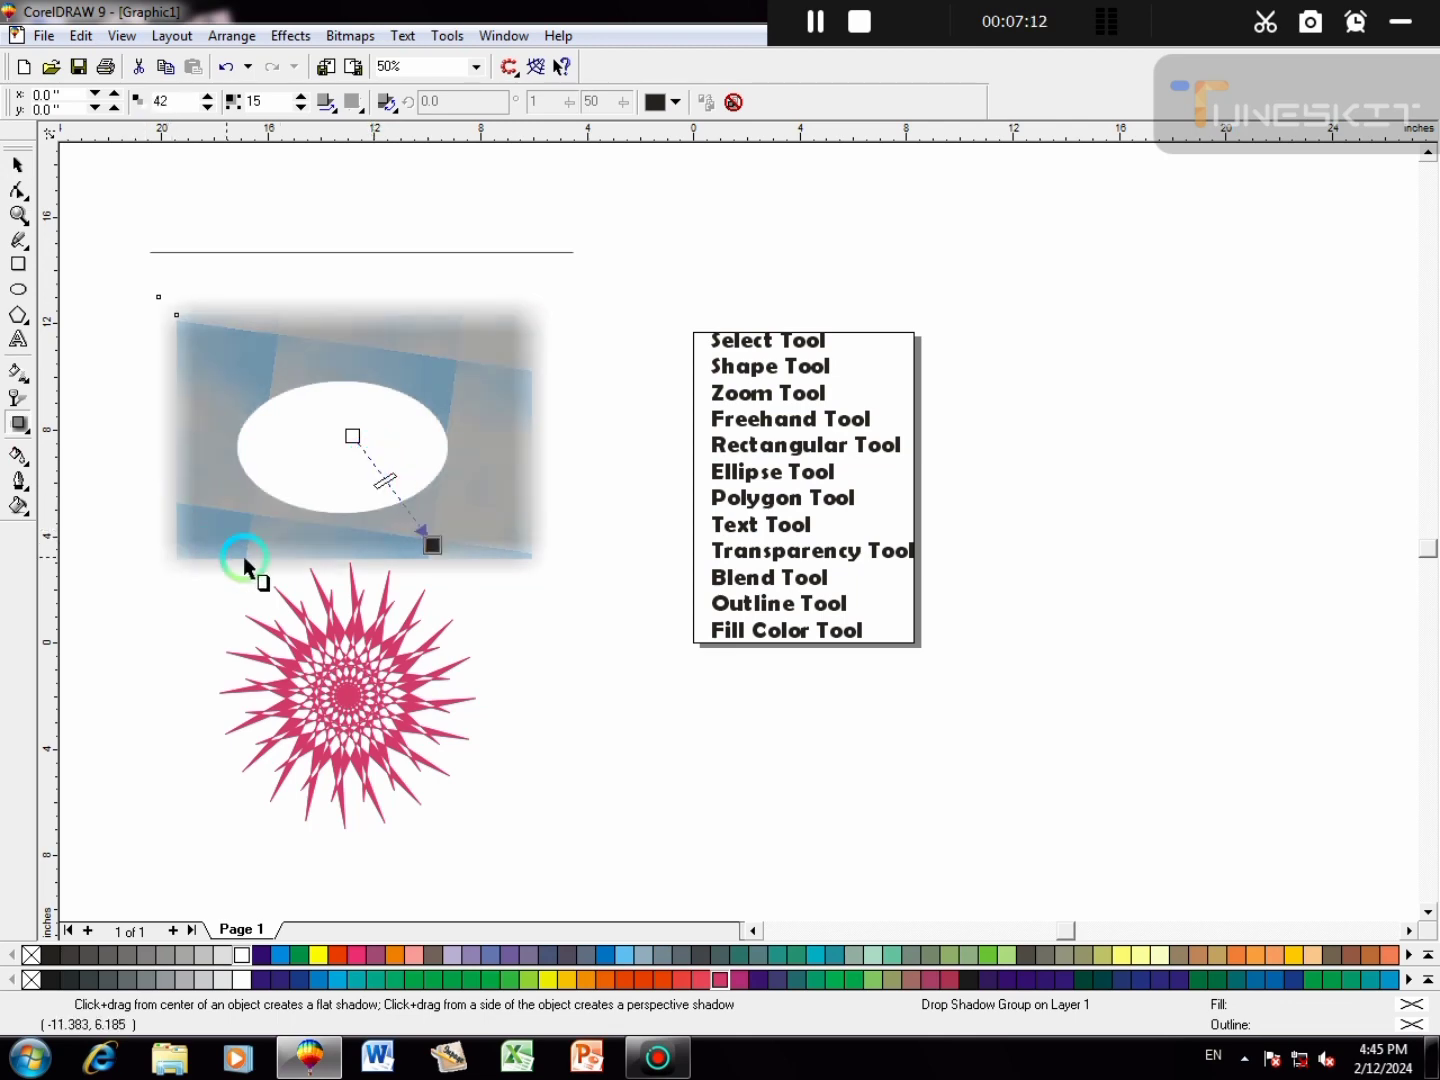
key("space")
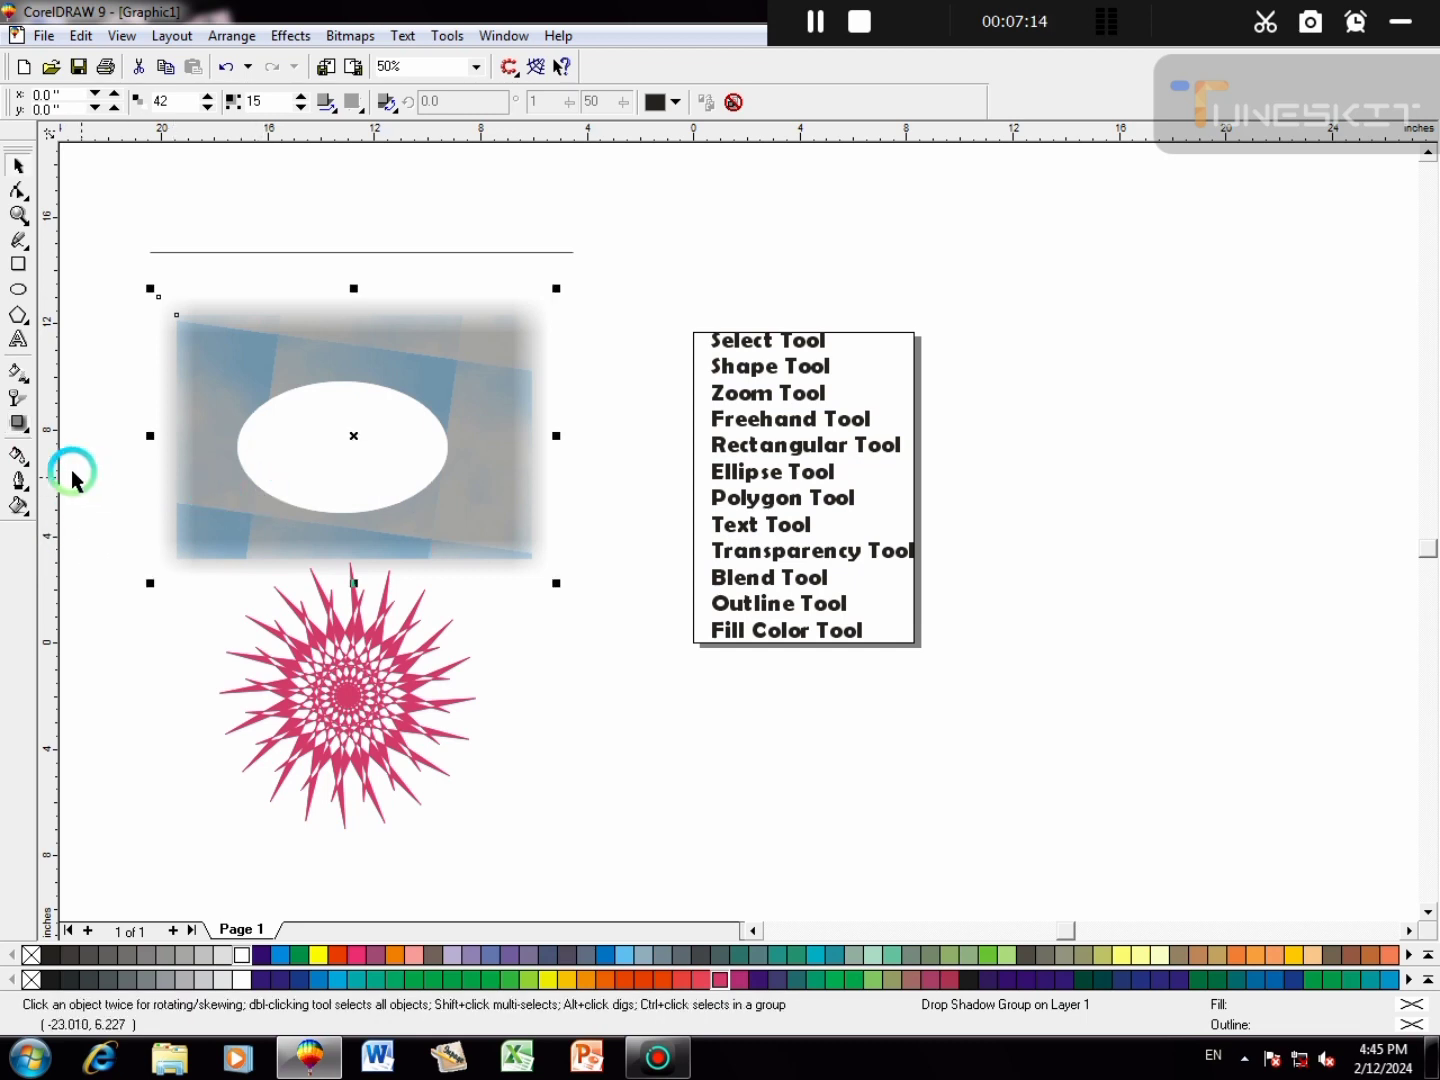
- Set the outline pen color of the drop-shadowed rectangle to yellow
left_click(20, 482)
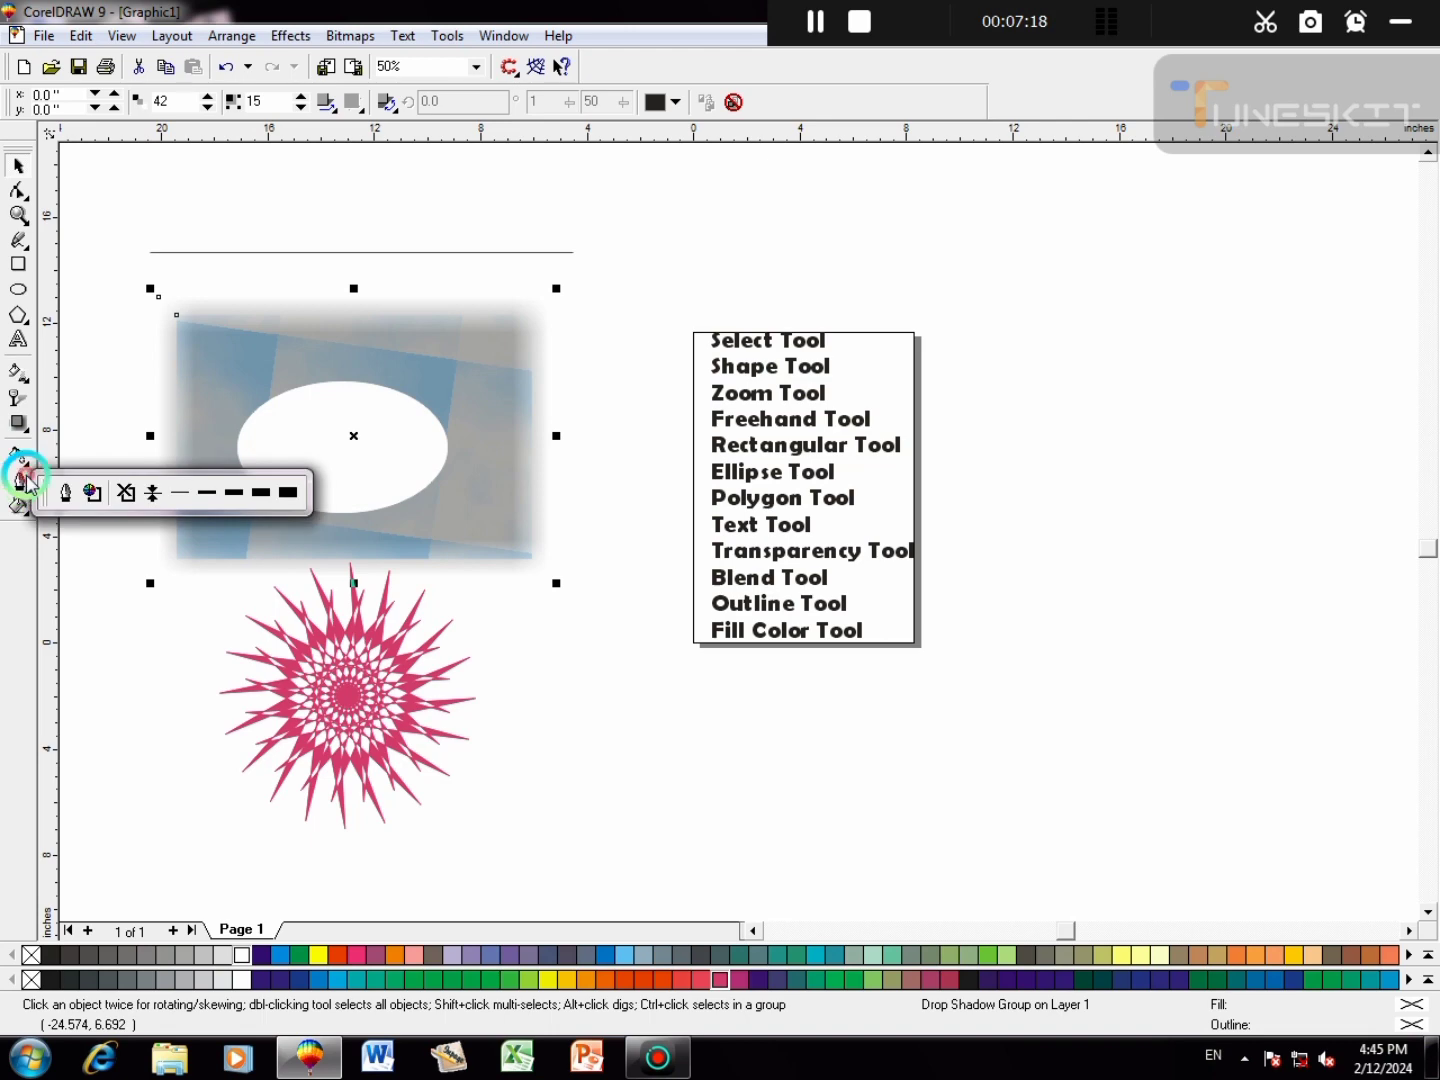
left_click(91, 494)
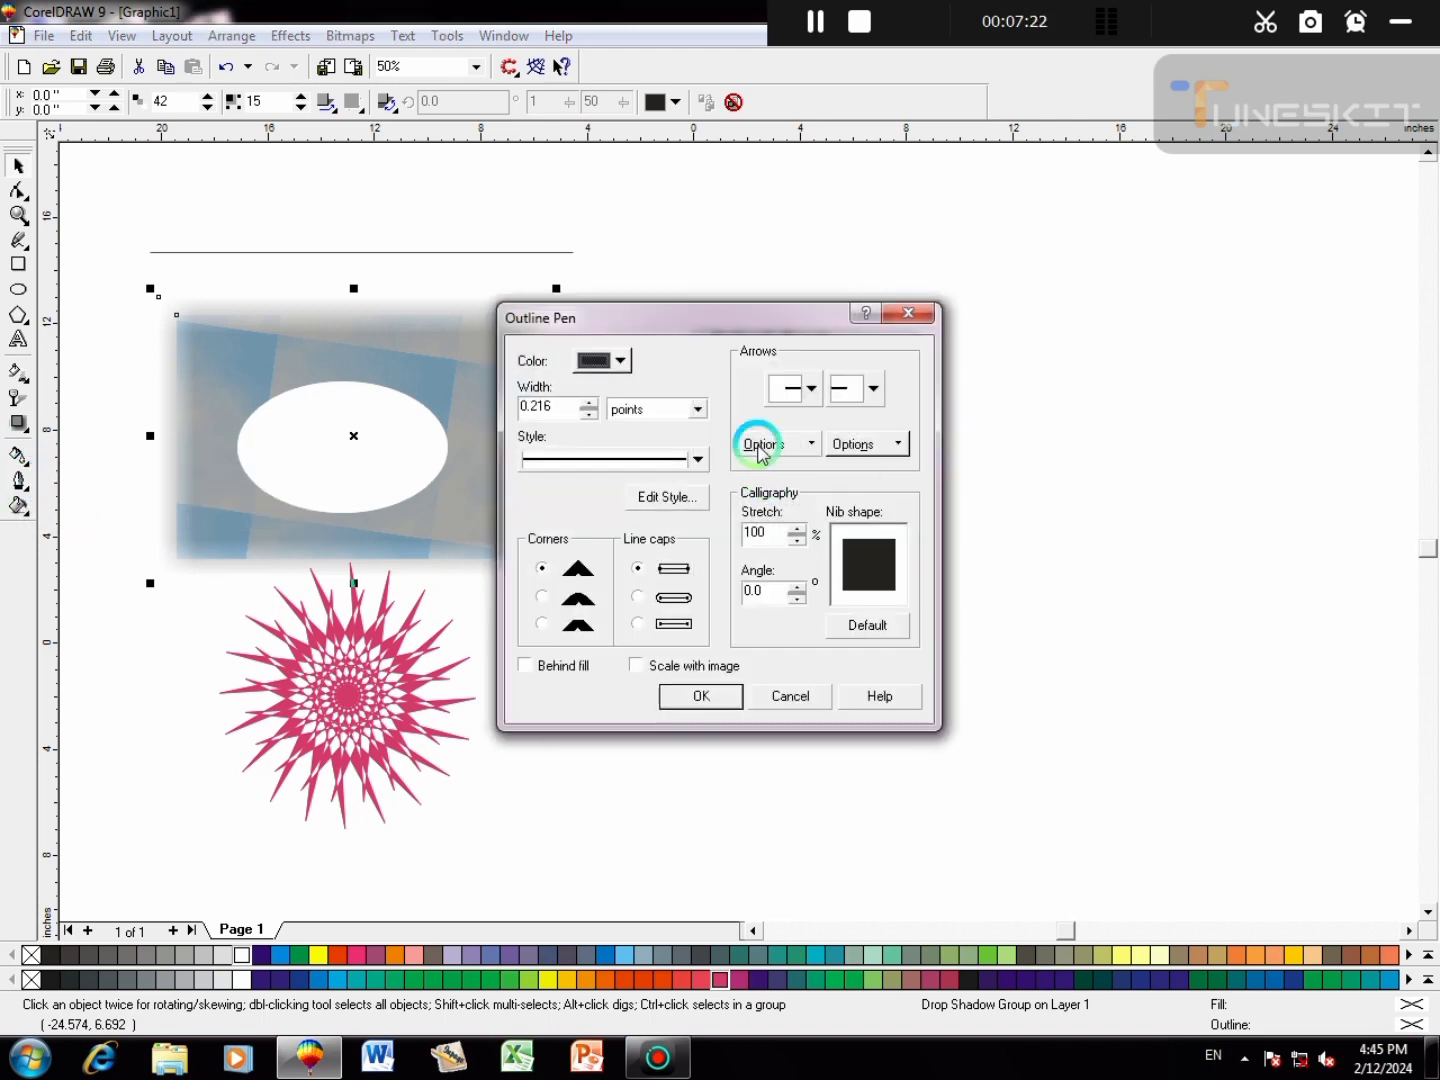
double_click(526, 406)
left_click(602, 360)
scroll(610, 430, "down", 3)
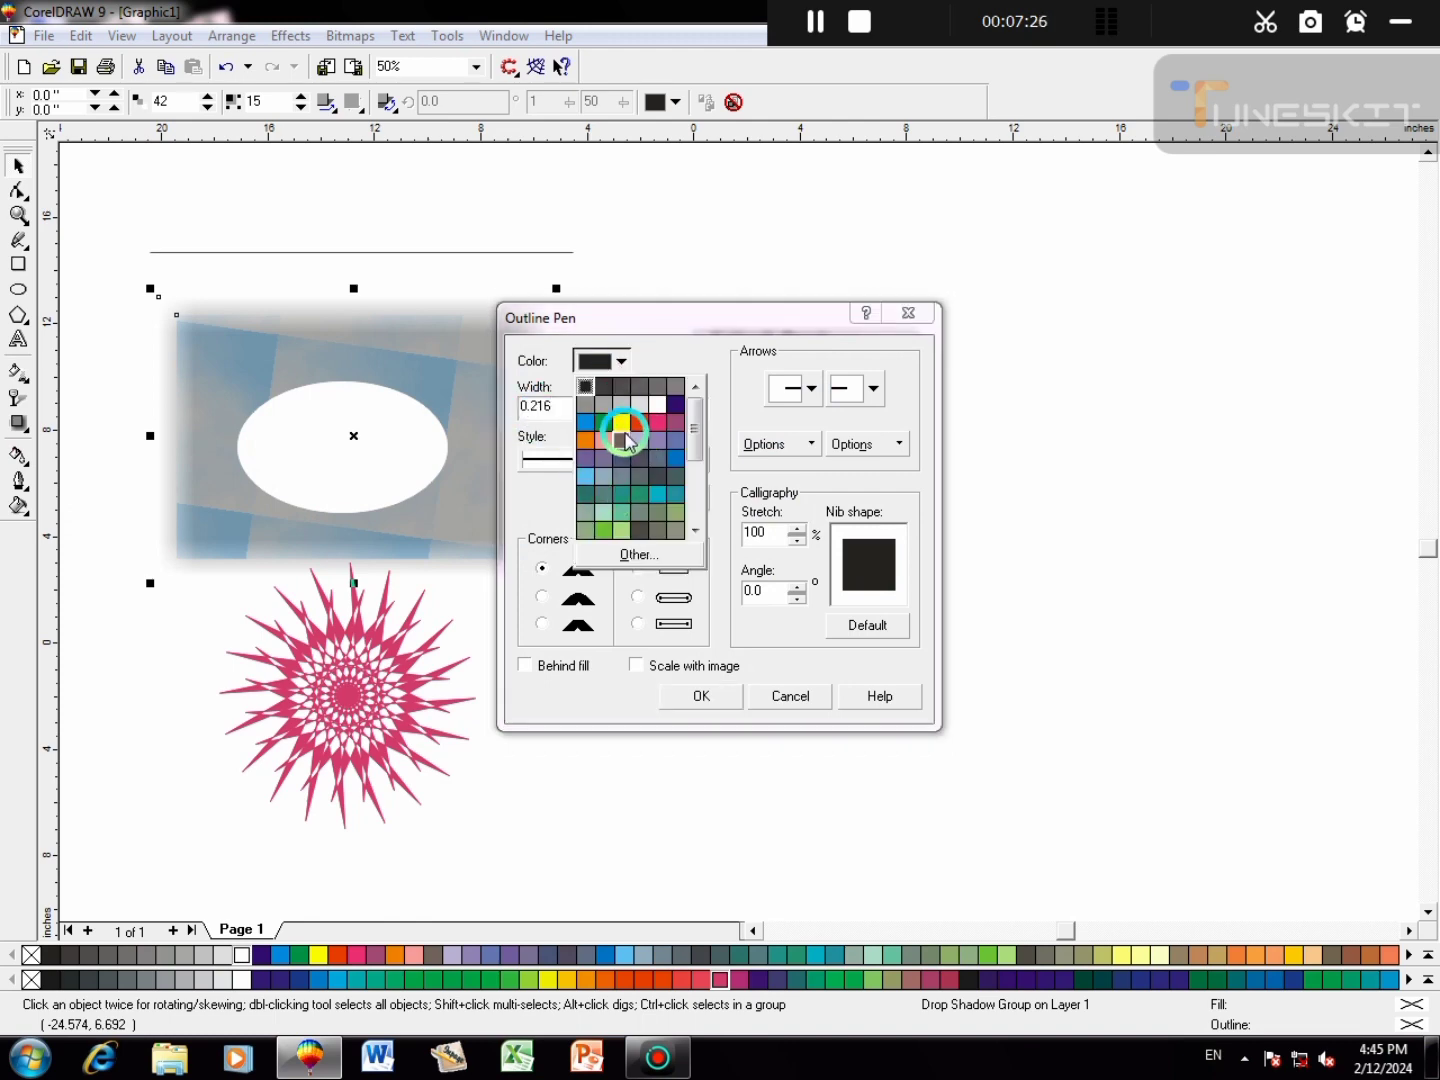
left_click(625, 411)
left_click(596, 362)
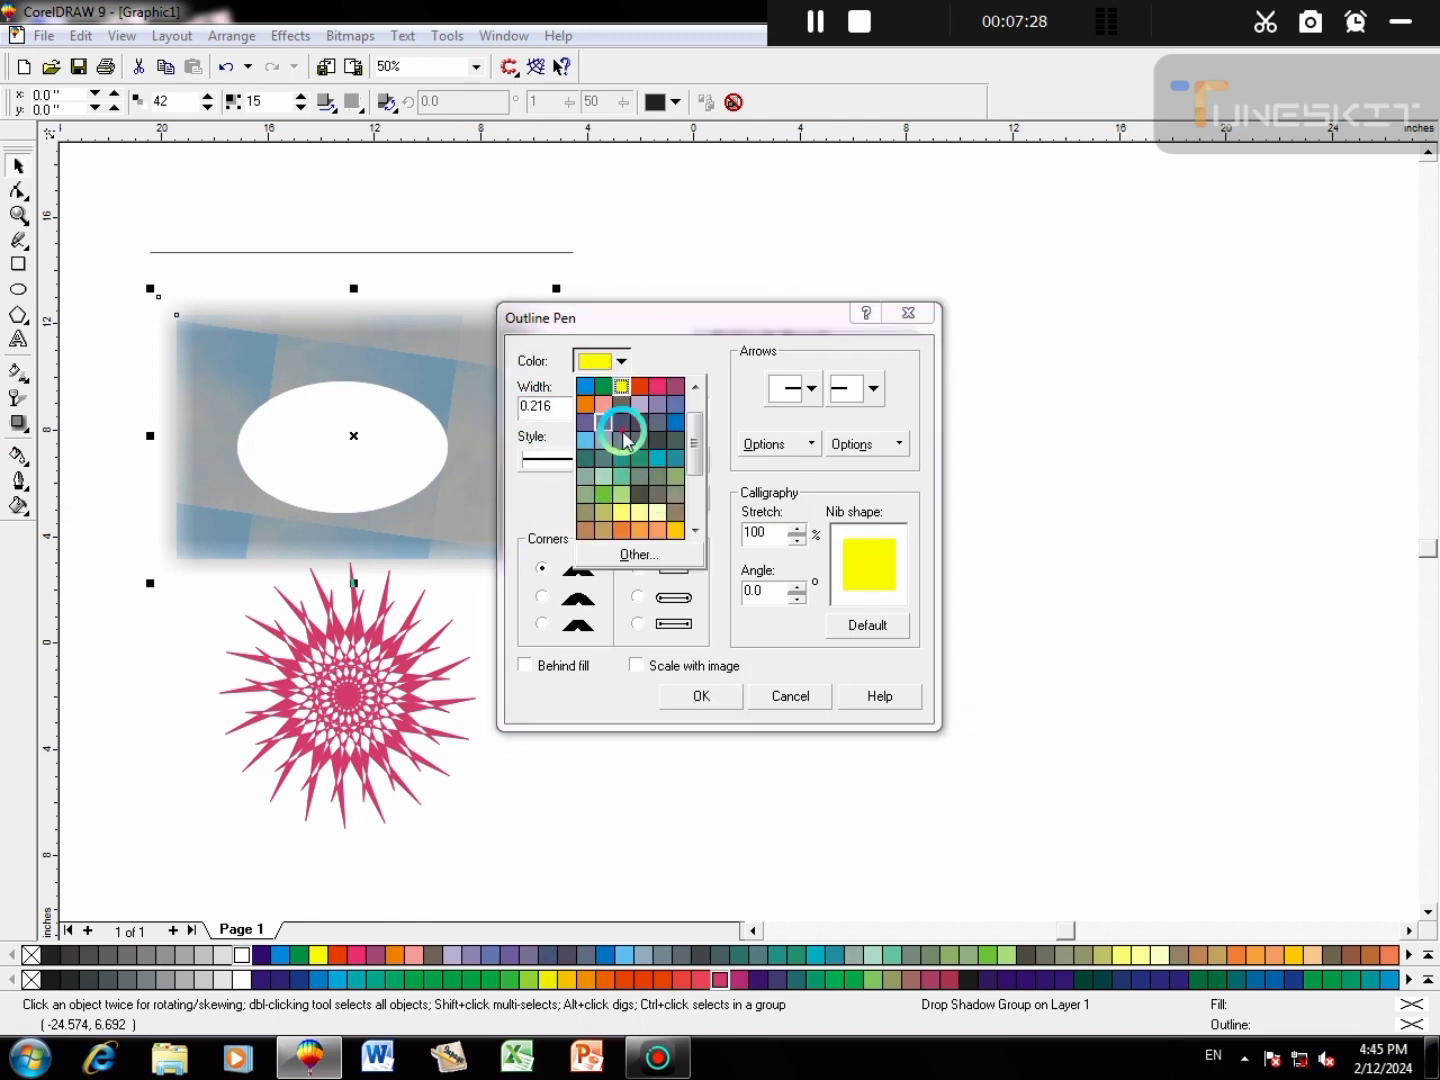
left_click(572, 450)
- Set the rectangle's outline width to 6 points with rounded line caps and apply the outline settings
double_click(546, 406)
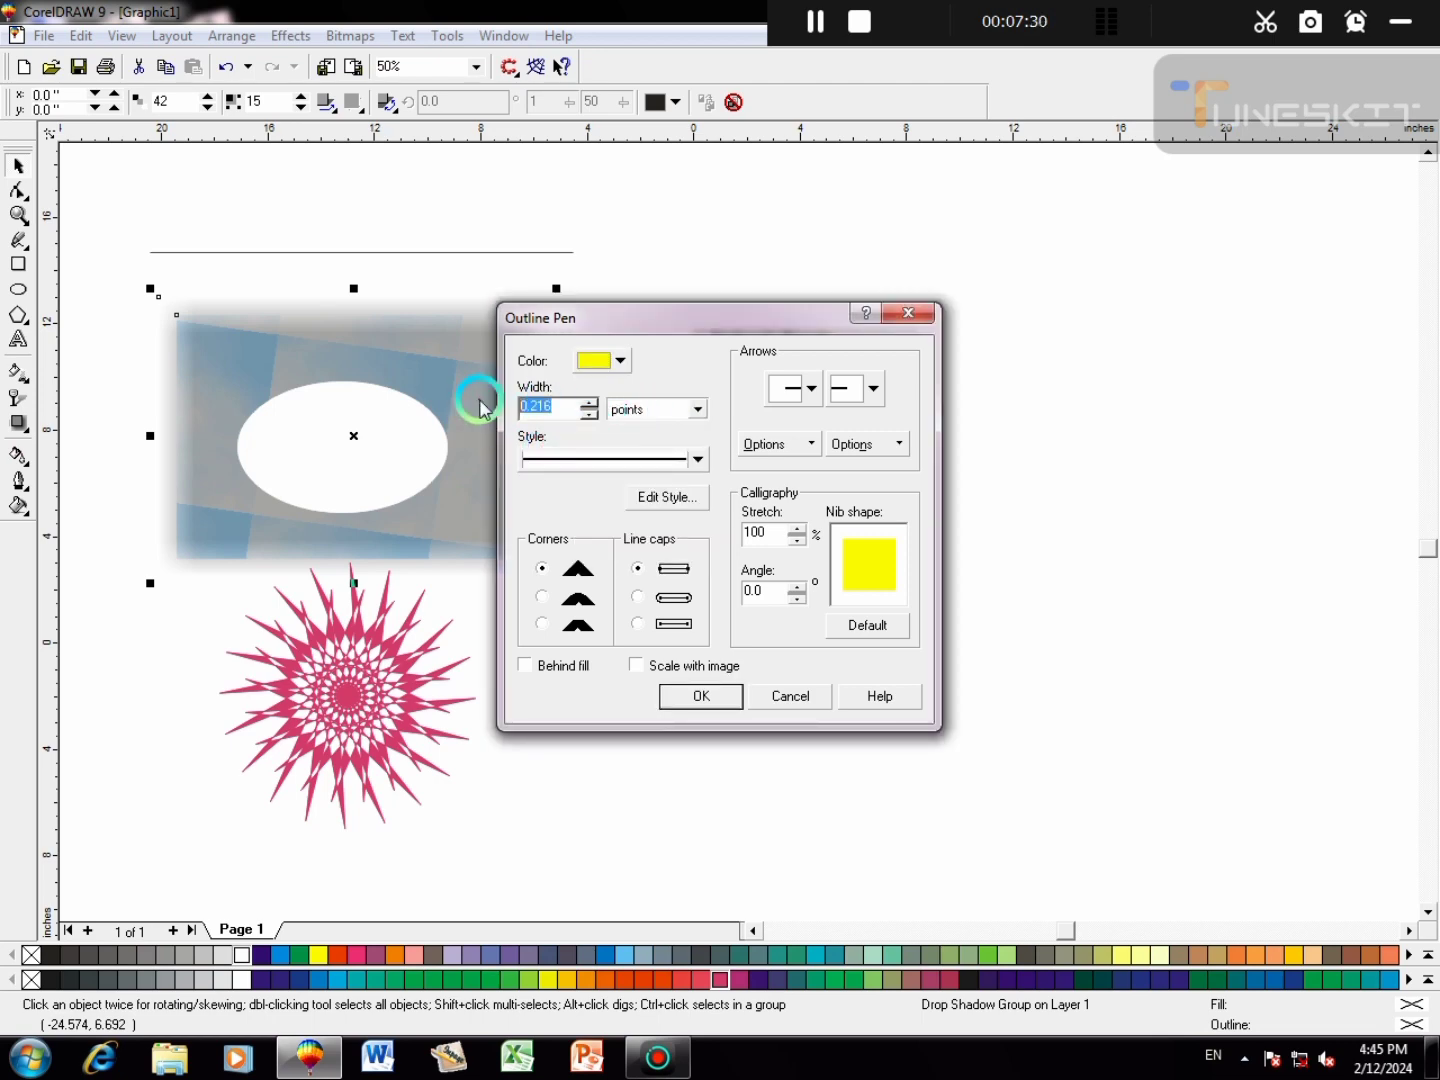
type("6")
left_click(560, 595)
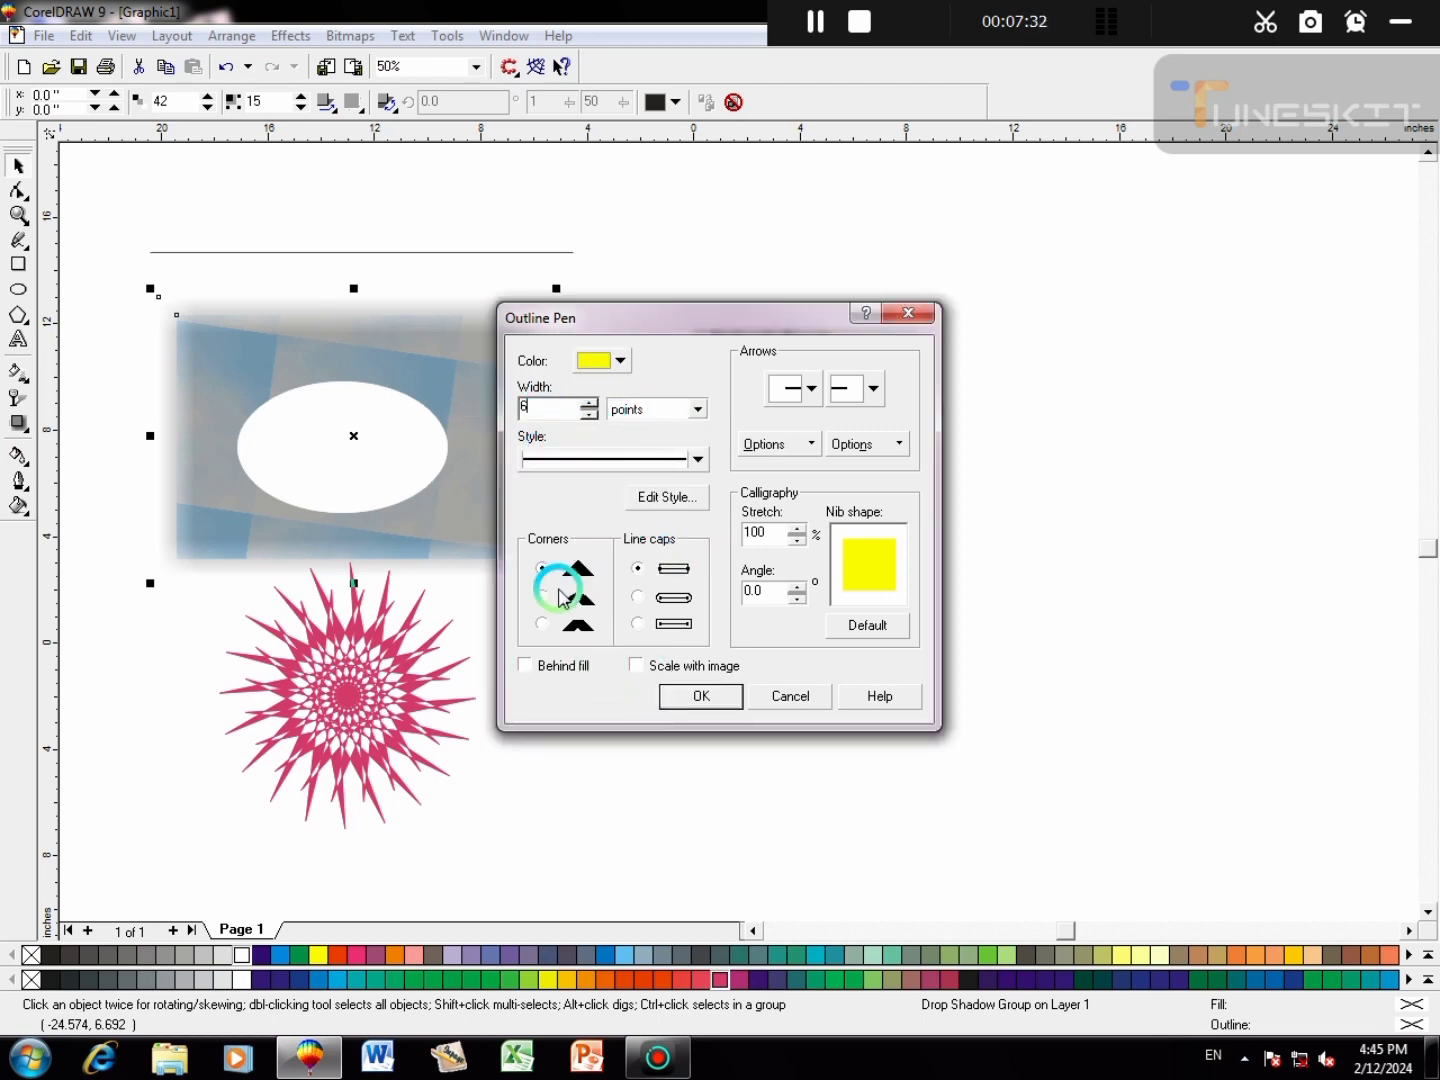
left_click(638, 597)
left_click(727, 697)
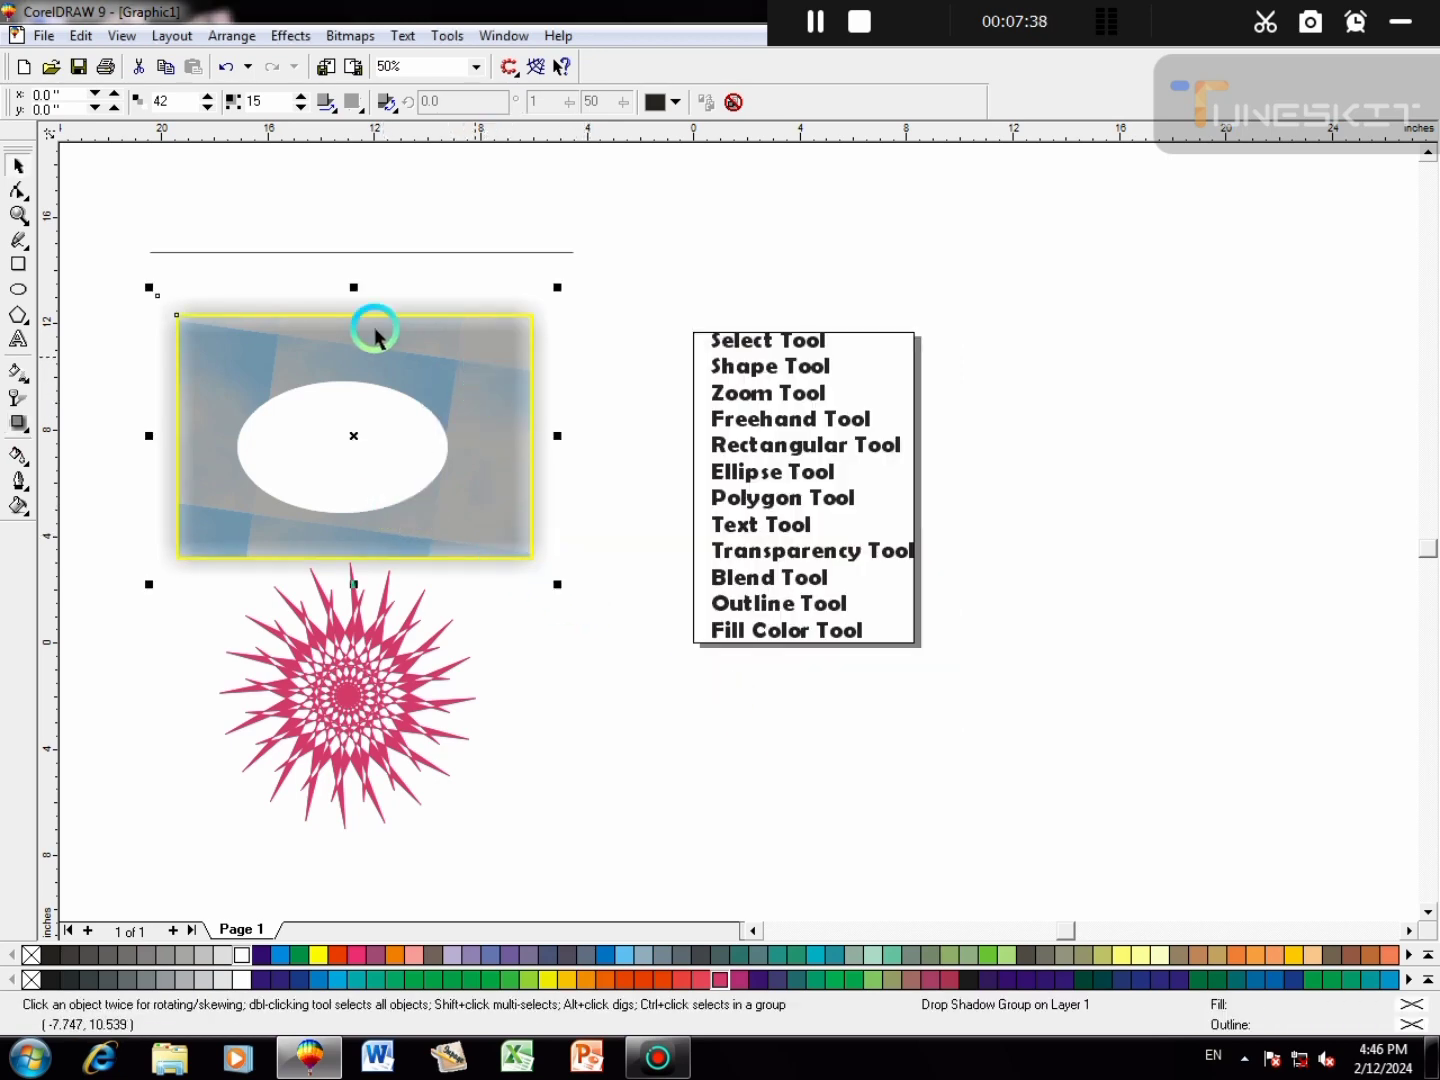
- Shift the hue of the rectangle's uniform fill to a slightly deeper blue in the CMYK color model
left_click(22, 515)
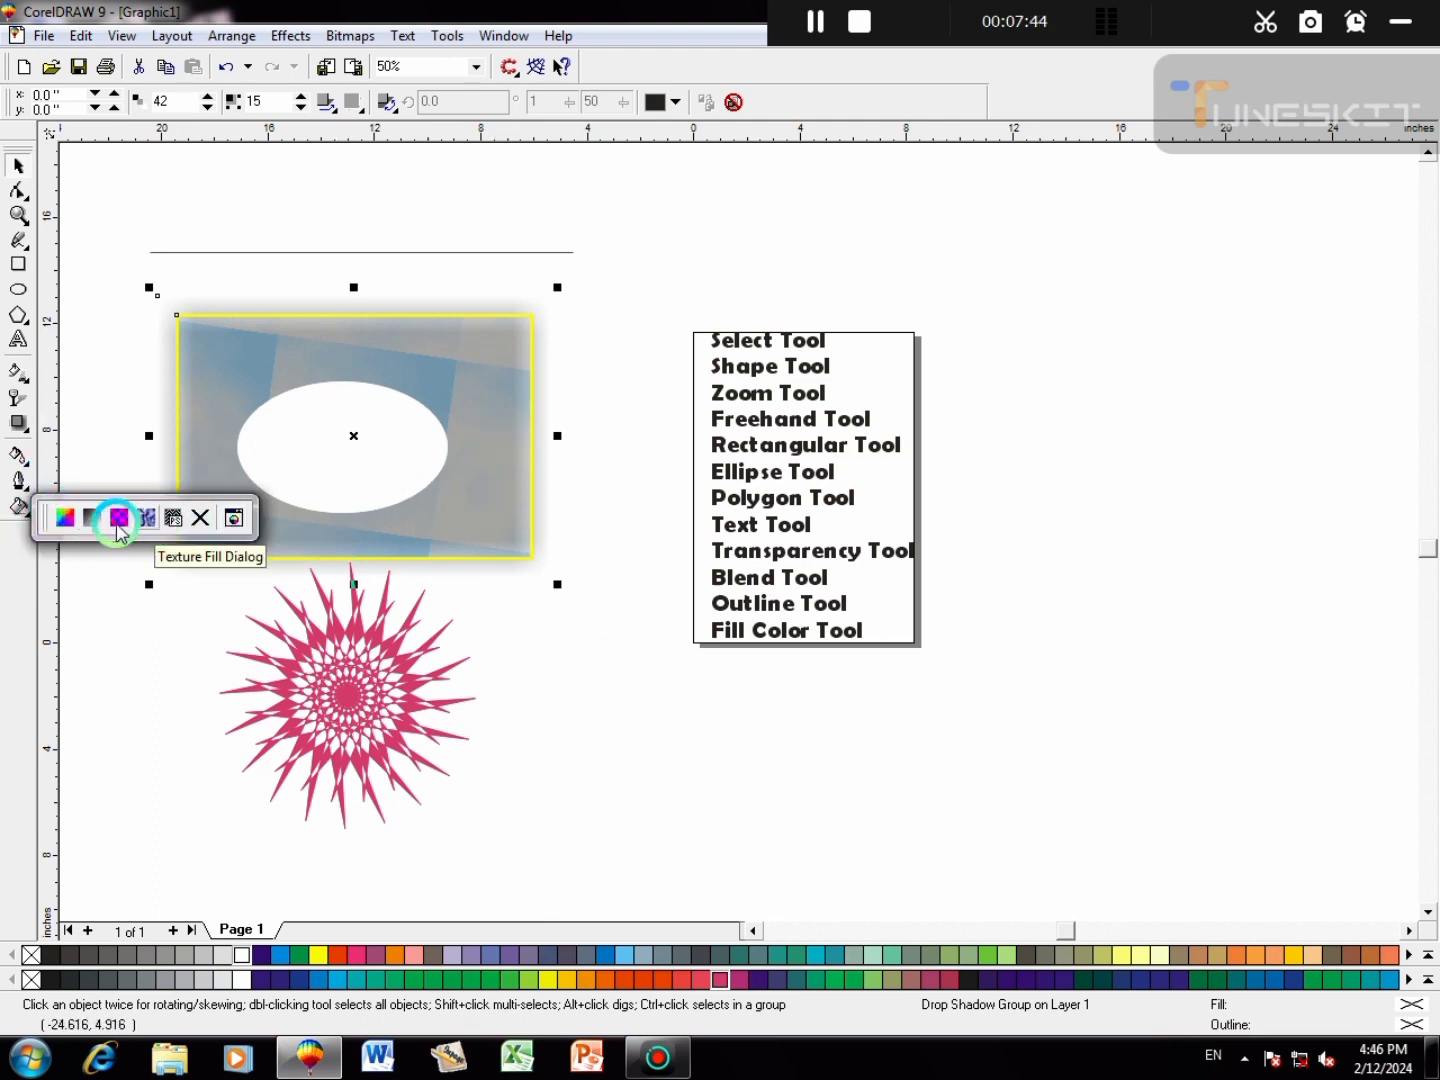
left_click(64, 517)
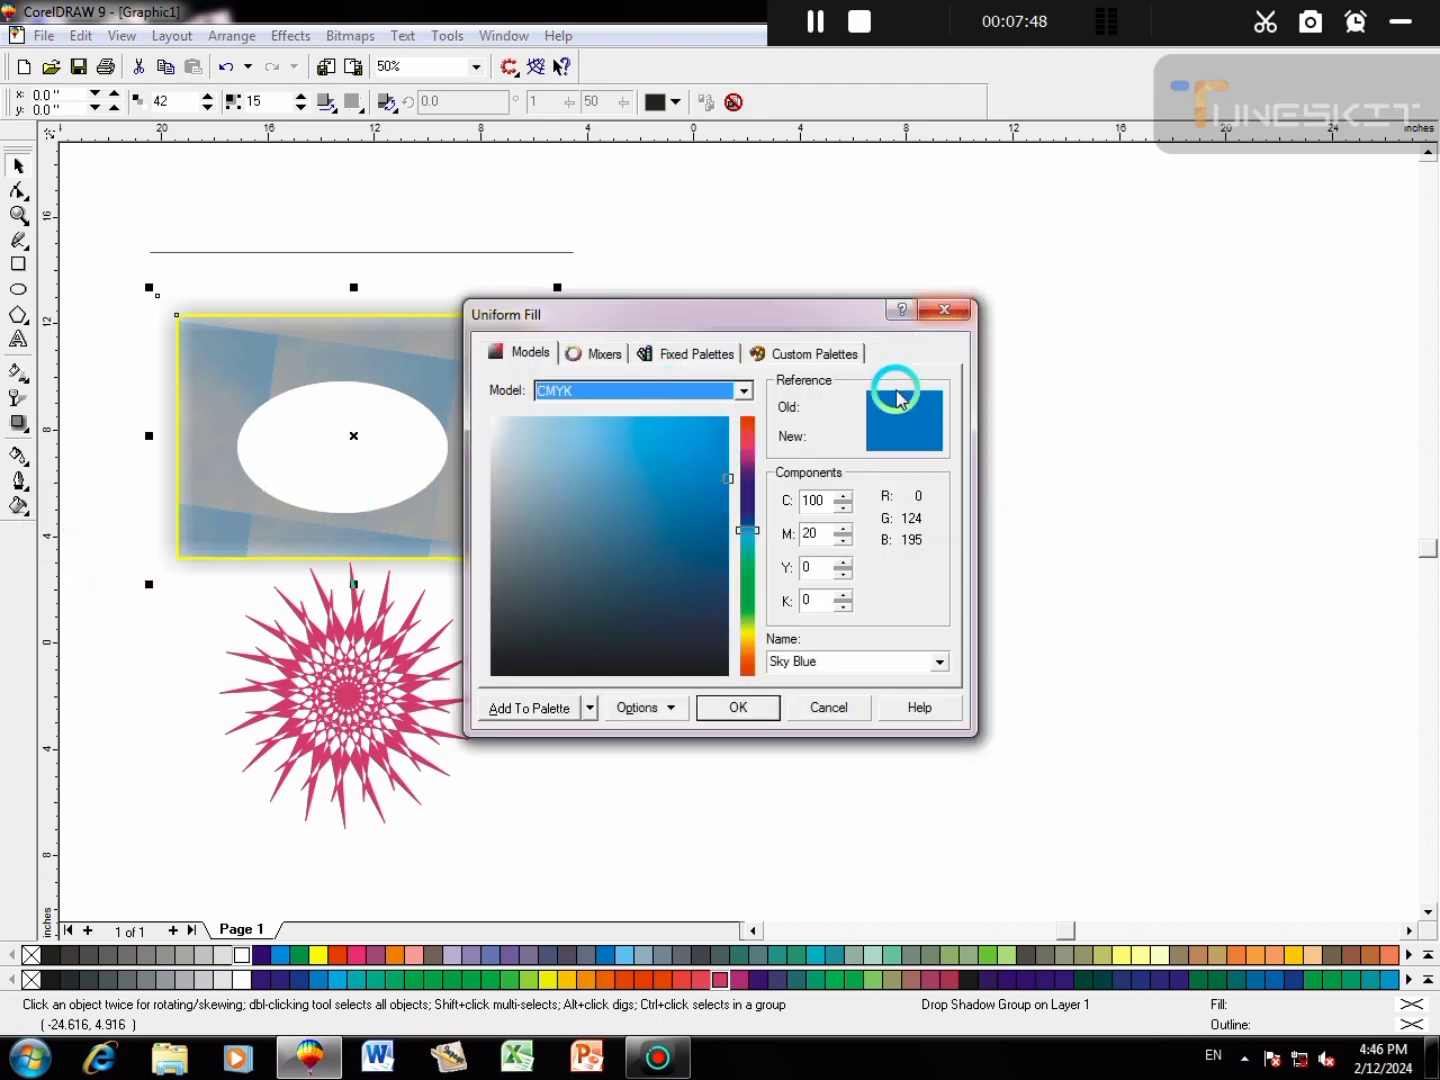
left_click_drag(741, 532, 746, 521)
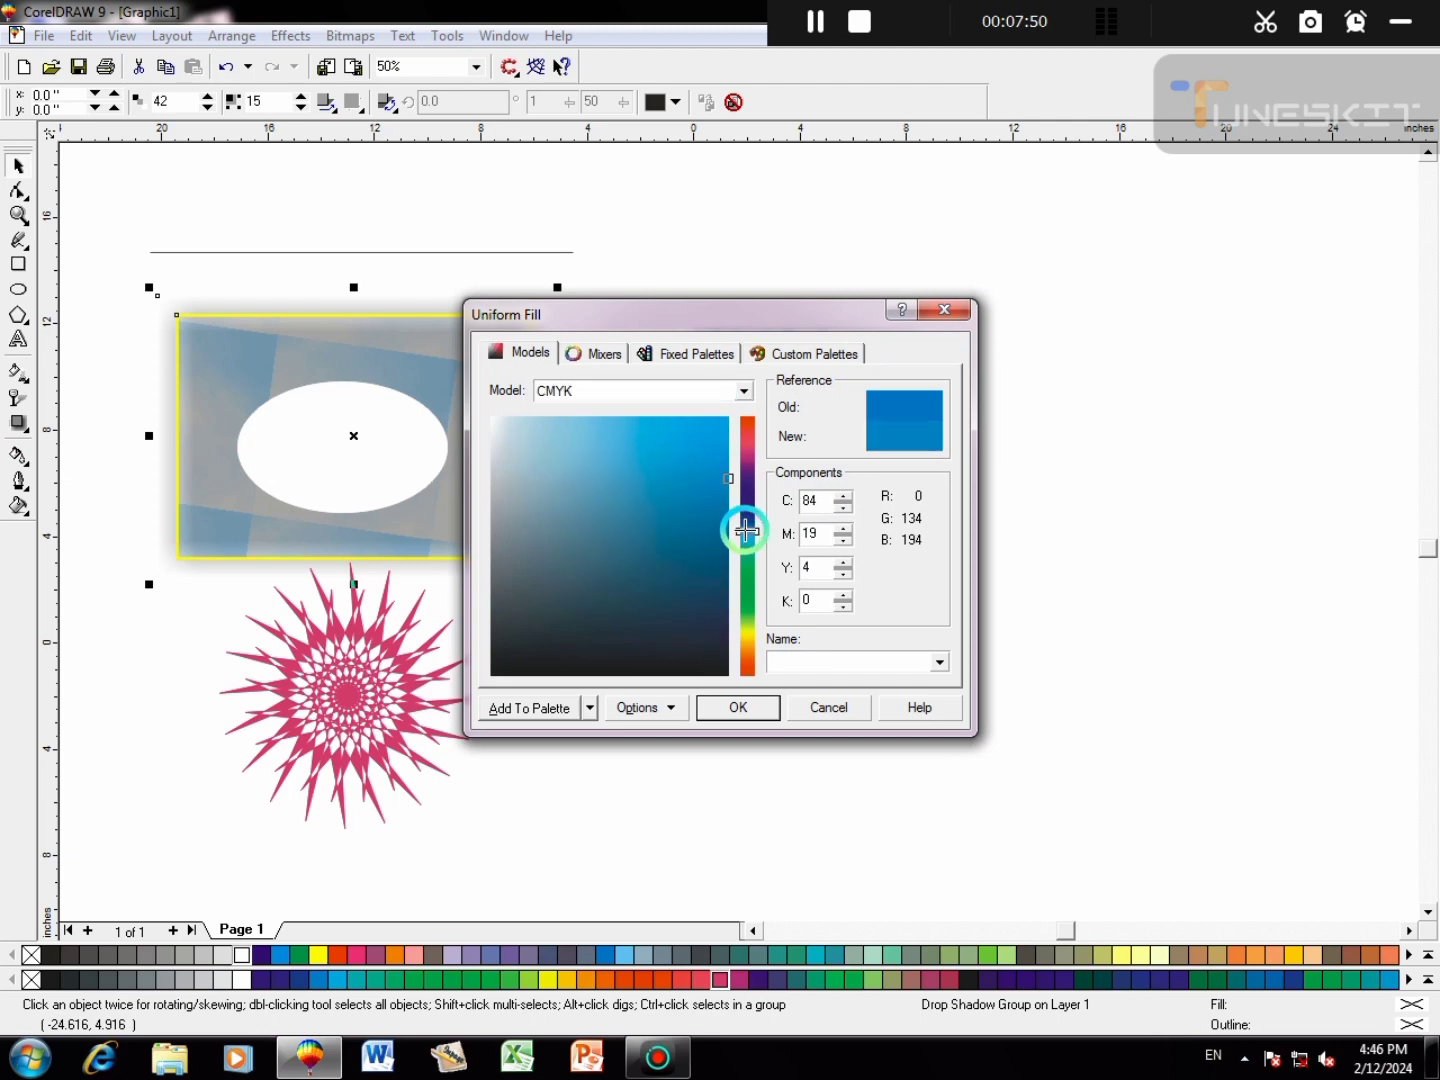
left_click(740, 707)
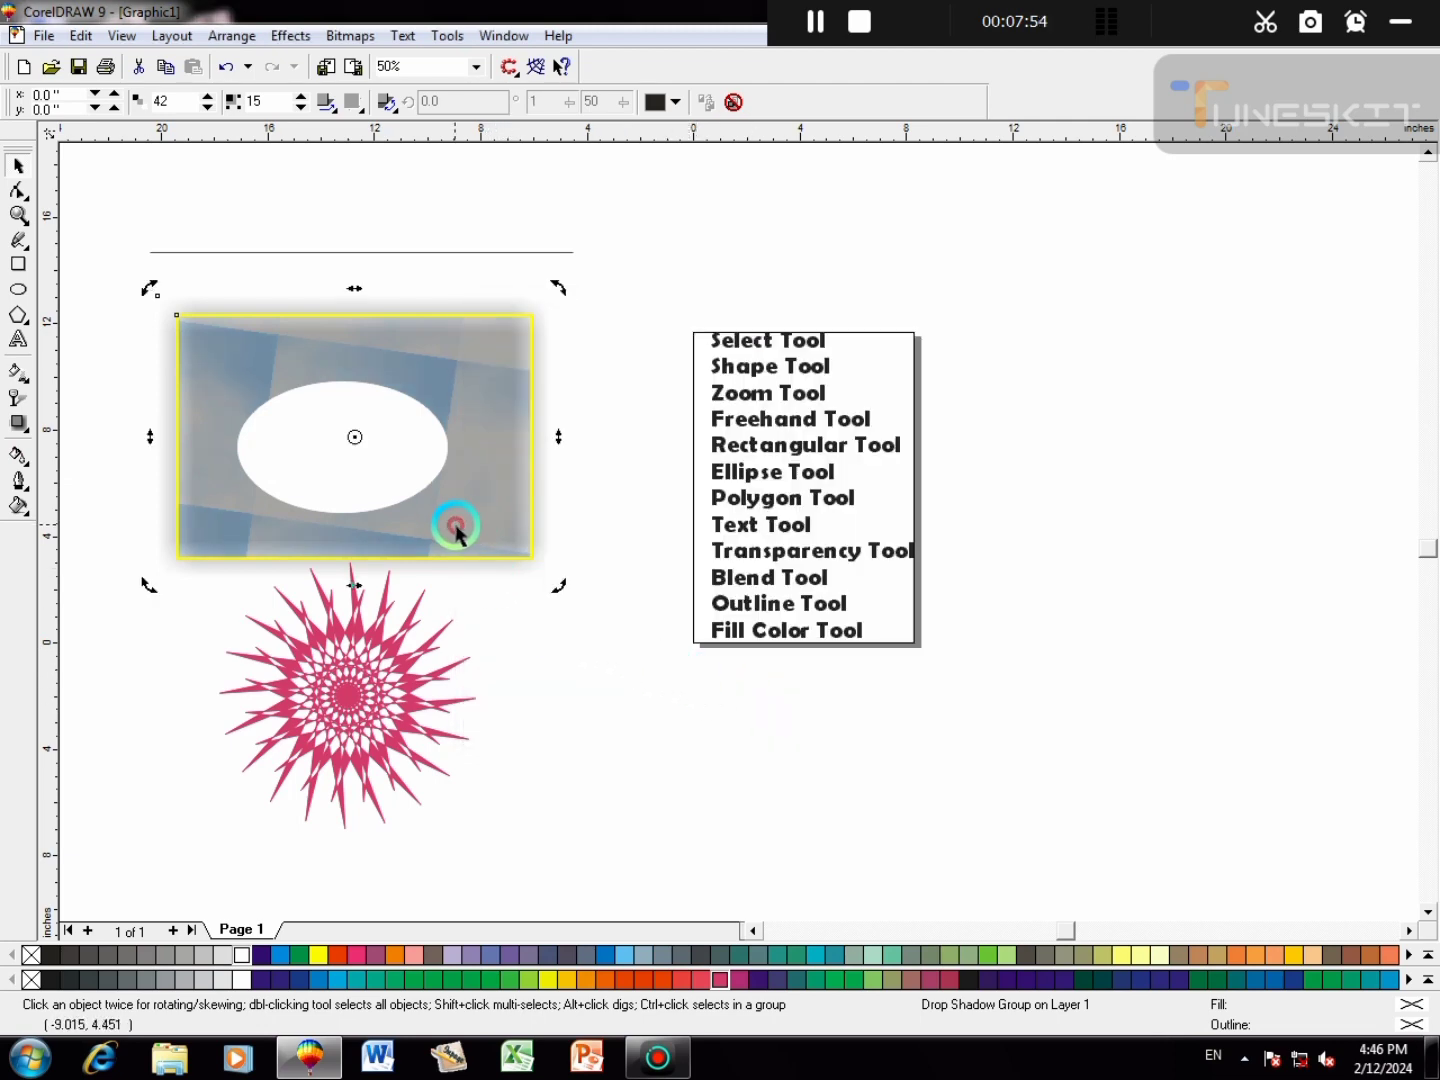
- Fill the rectangle with orange, change its outline to orange and from that to yellow, and deselect it
left_click(580, 982)
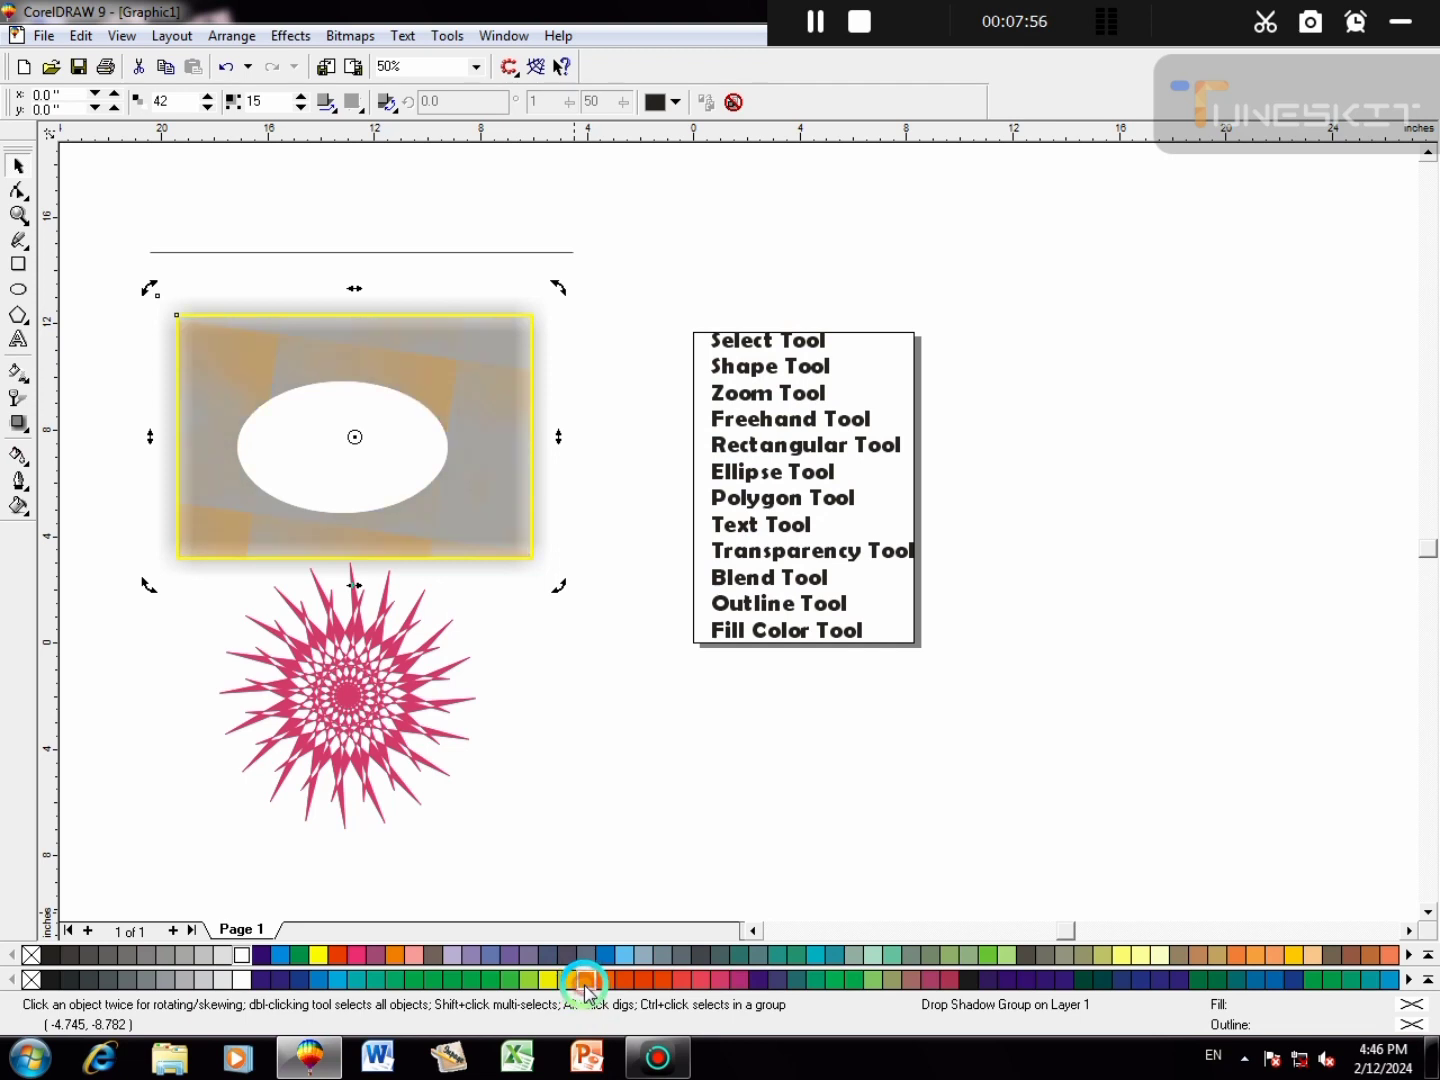
right_click(587, 985)
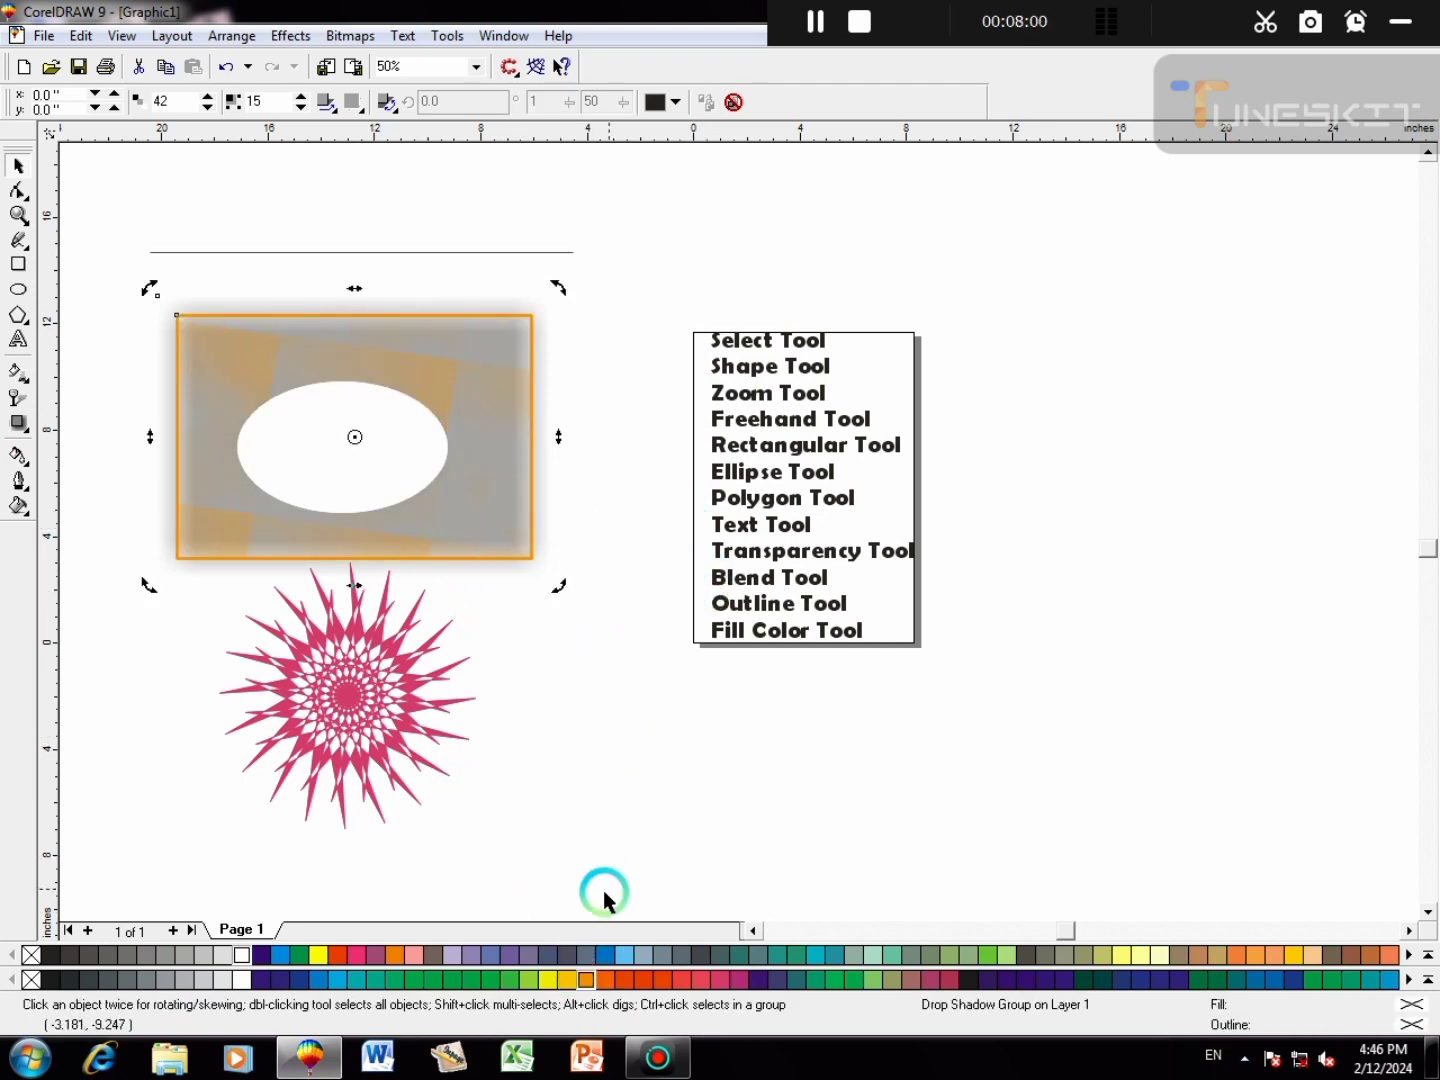
right_click(546, 982)
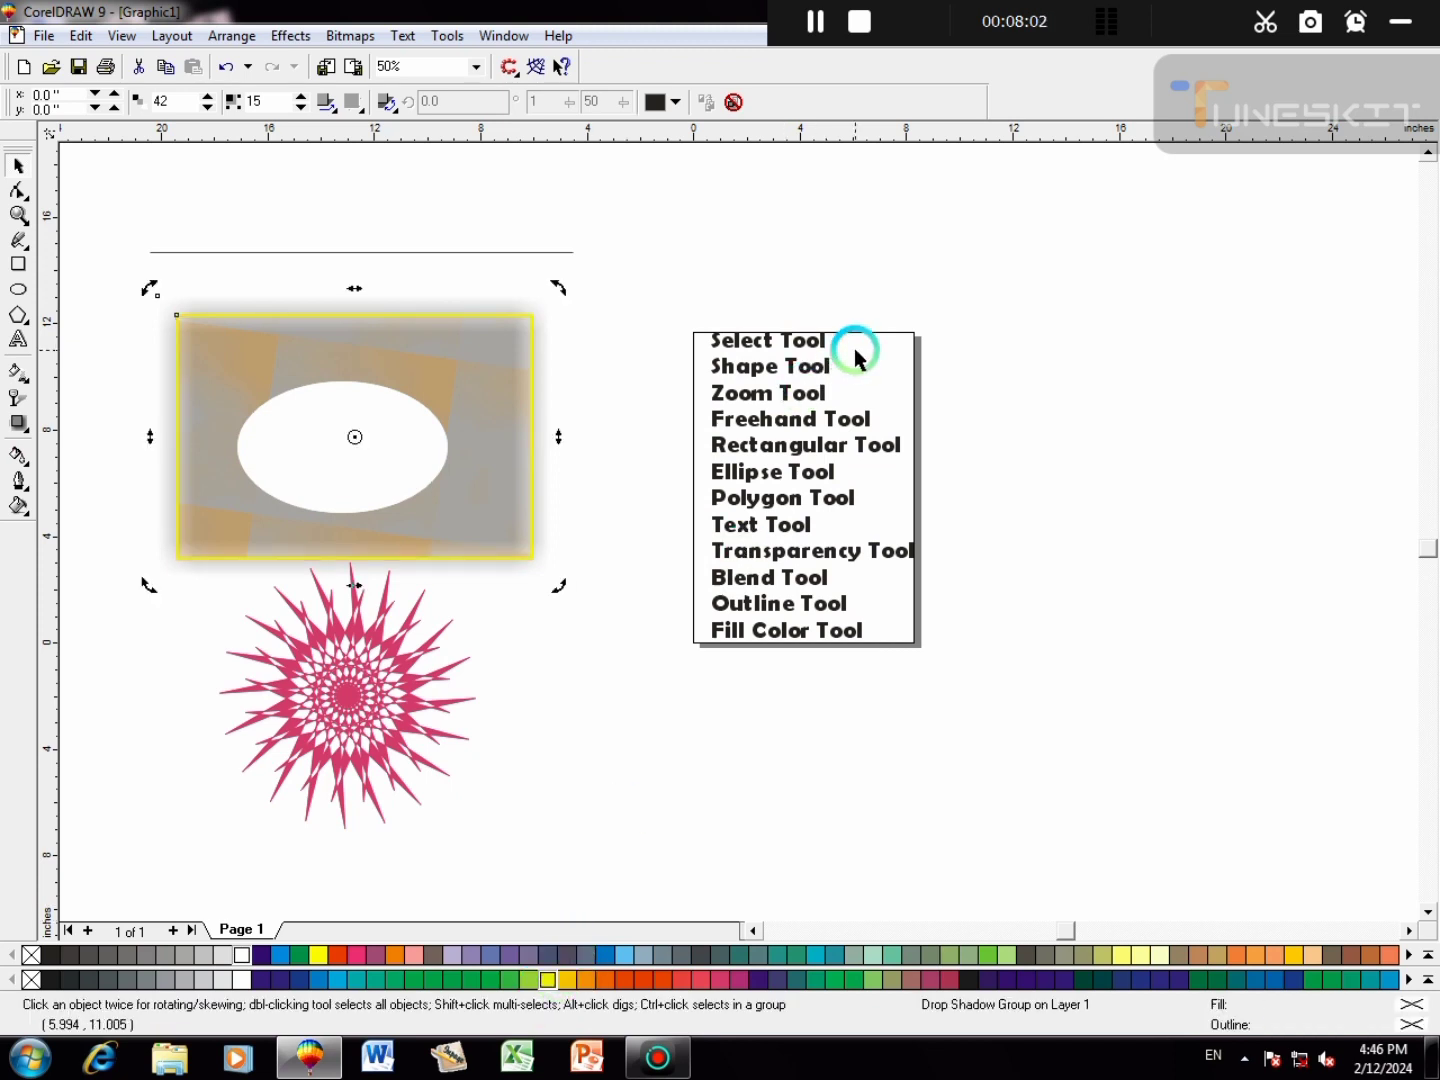
left_click(1093, 309)
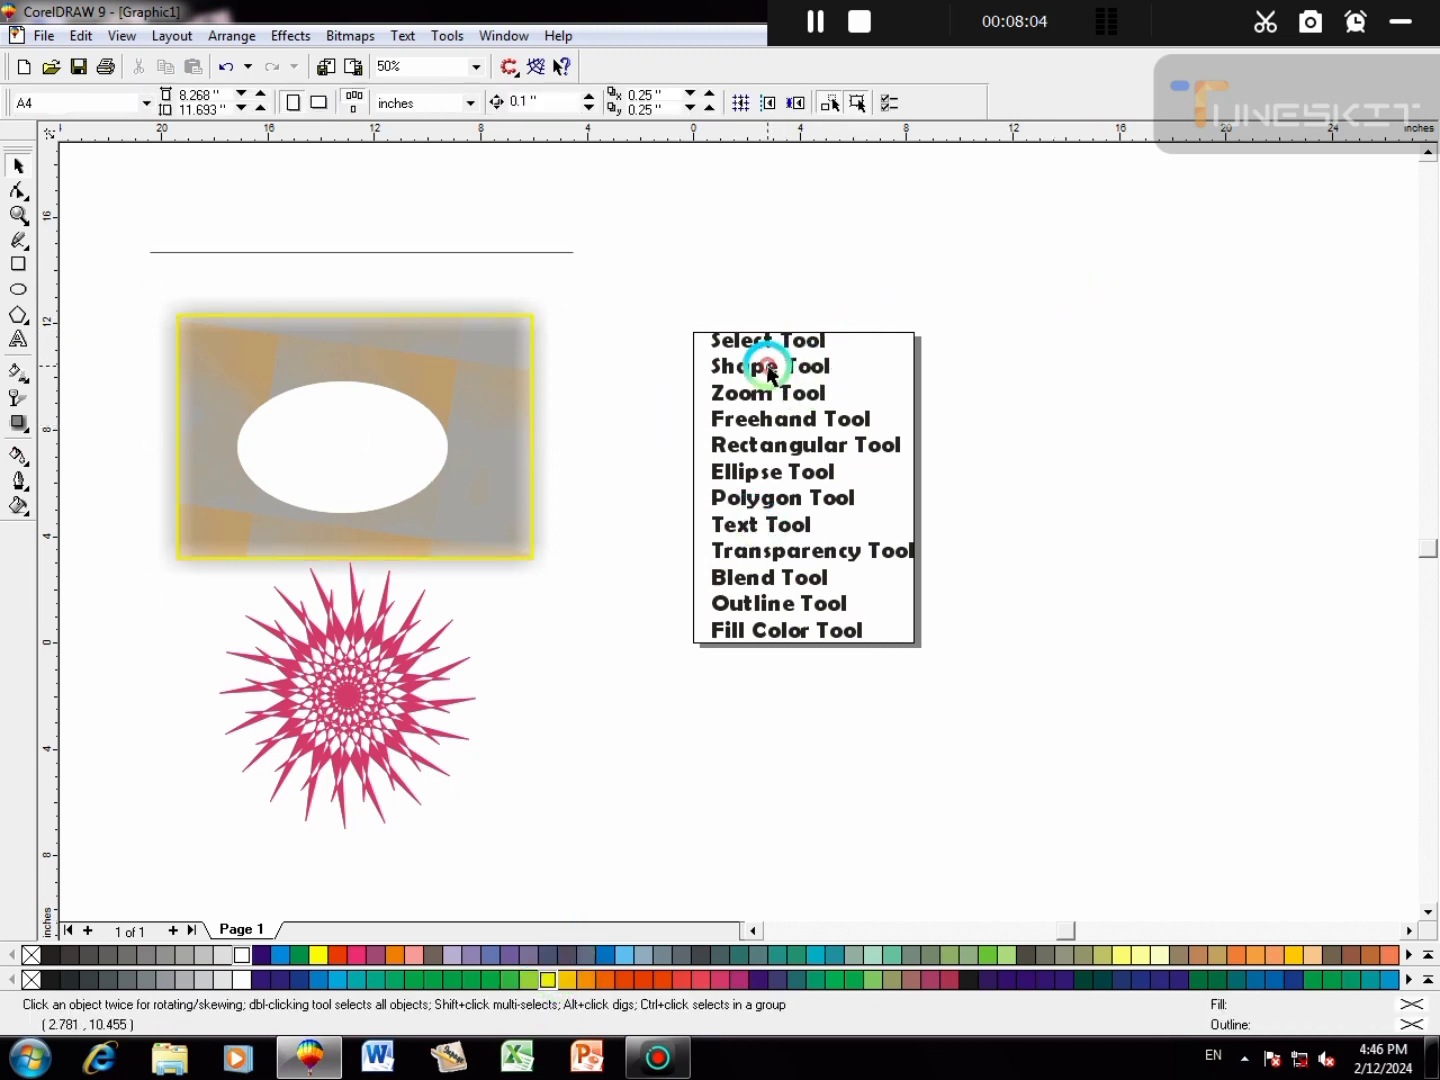